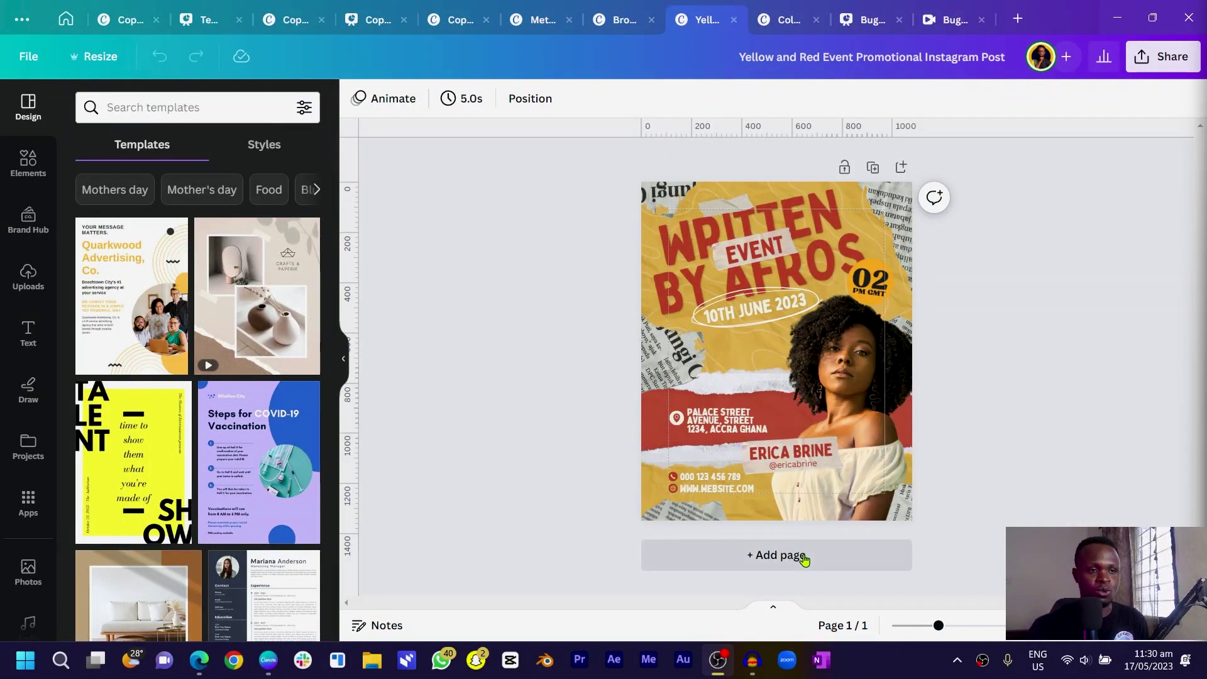
- Add a second page to the design and open the custom colour picker for its background
click(804, 558)
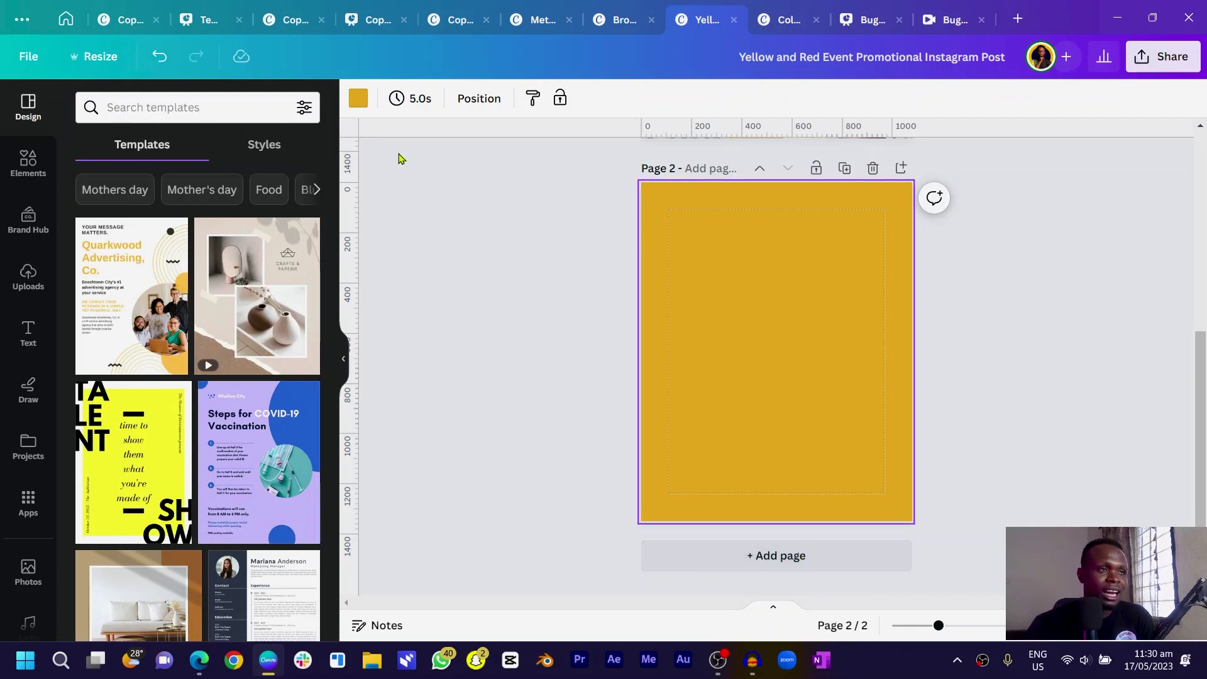
click(354, 103)
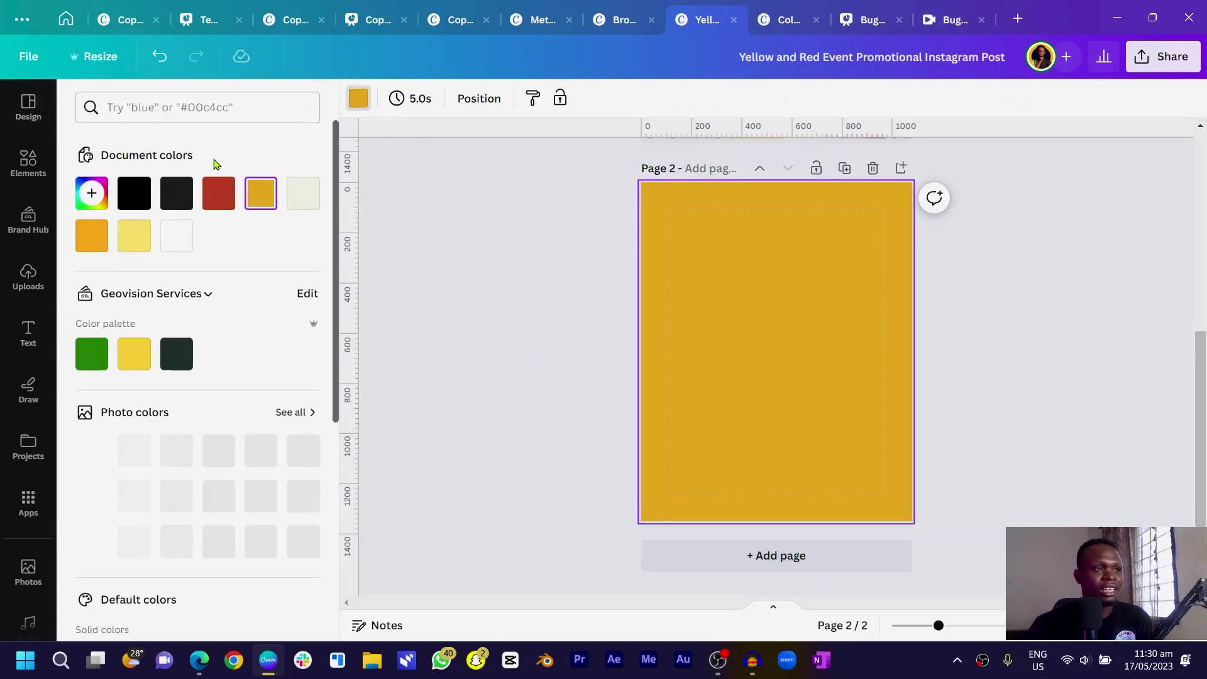
click(88, 208)
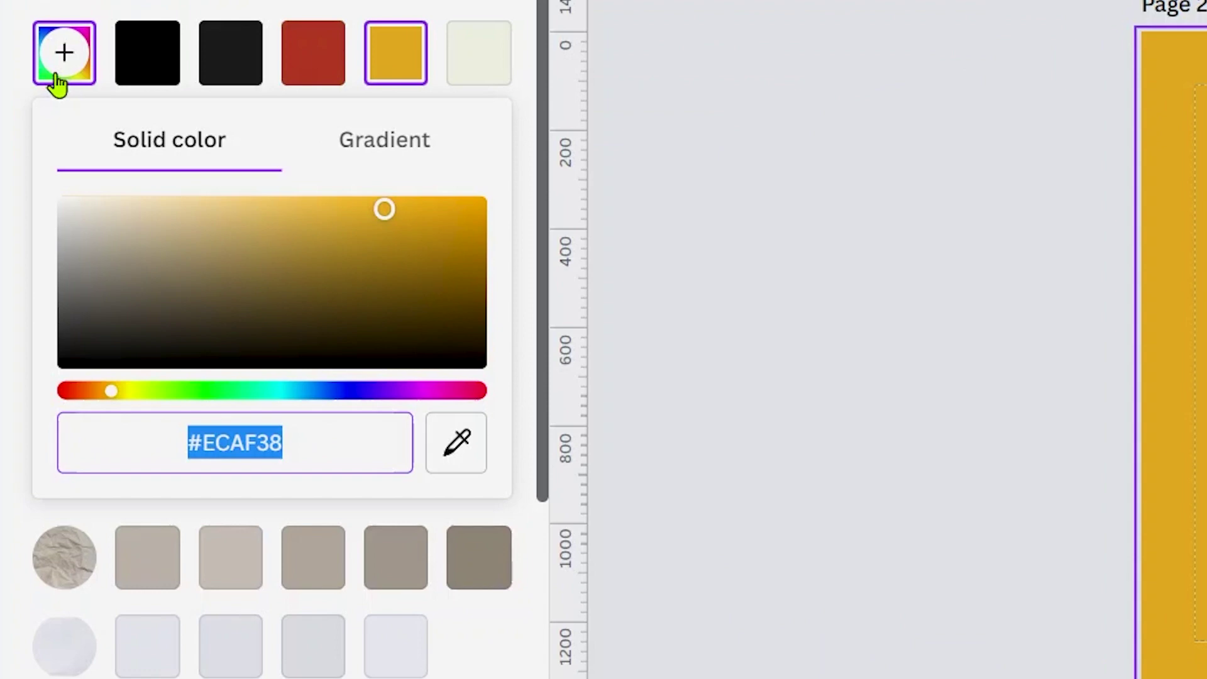
click(871, 442)
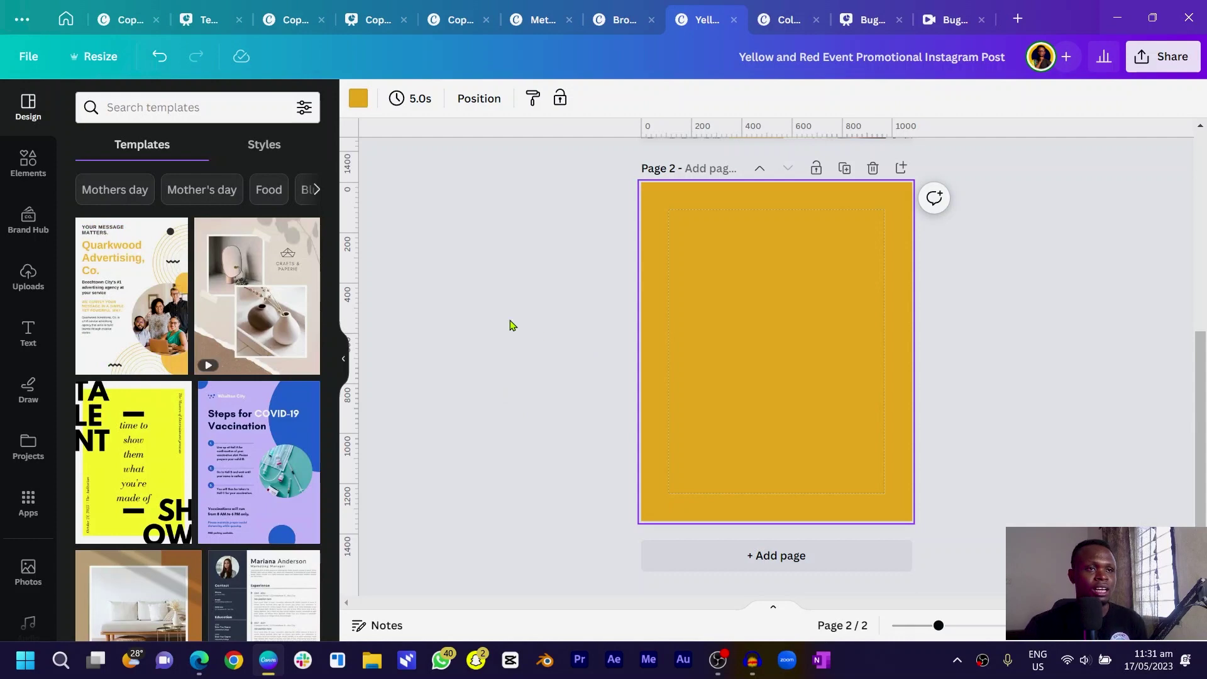
- Insert a rectangle on page 2 and stretch it horizontally past both page edges
scroll(598, 348, up, 5)
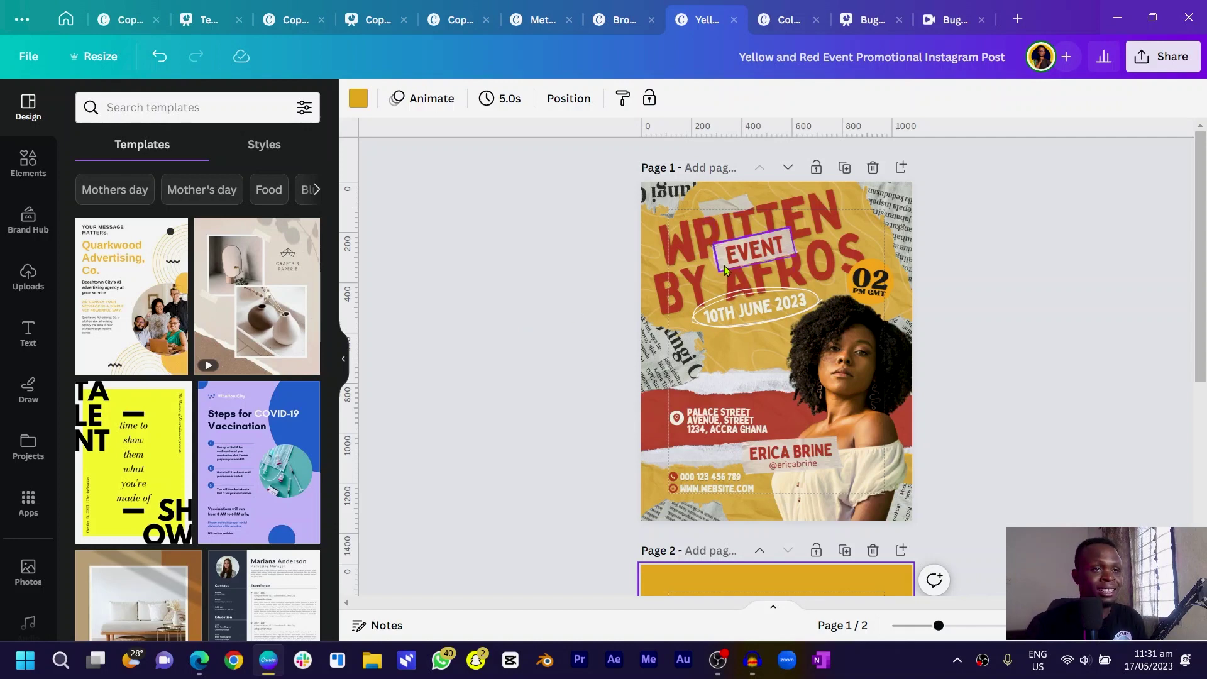
scroll(717, 273, down, 5)
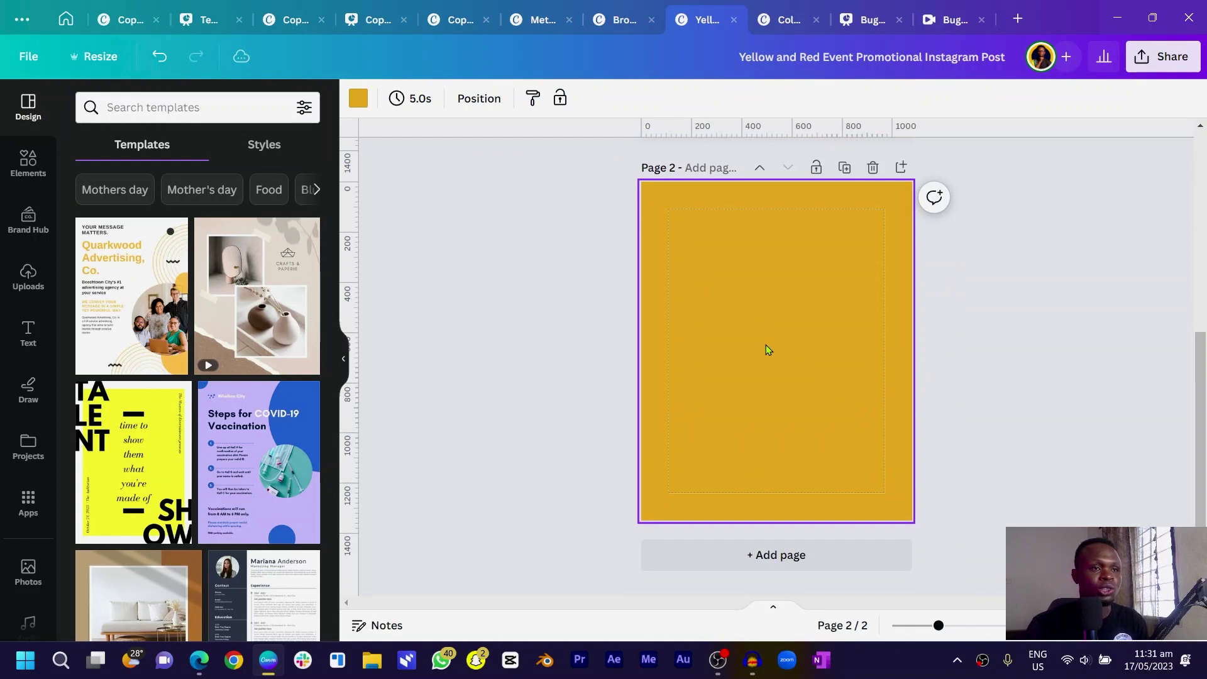
key(r)
drag(733, 350, 629, 350)
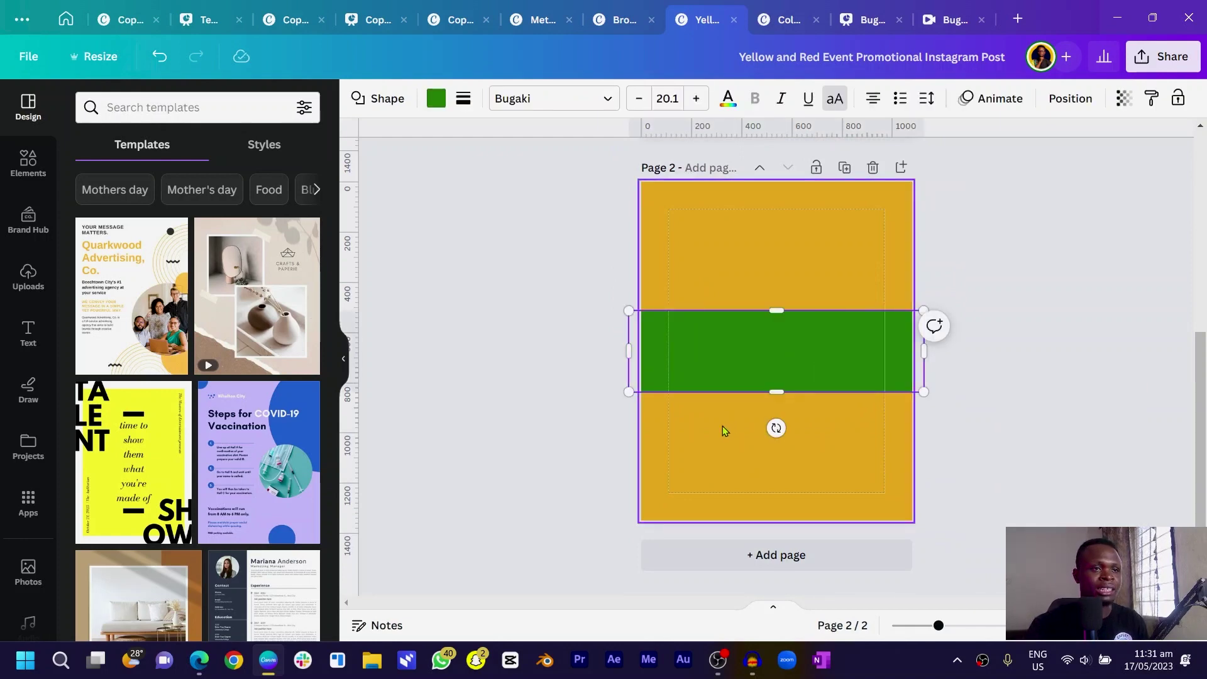
- Move the green rectangle to the lower part of page 2 and trim its height to about 300 px
drag(713, 353, 714, 424)
key(ctrl+plus)
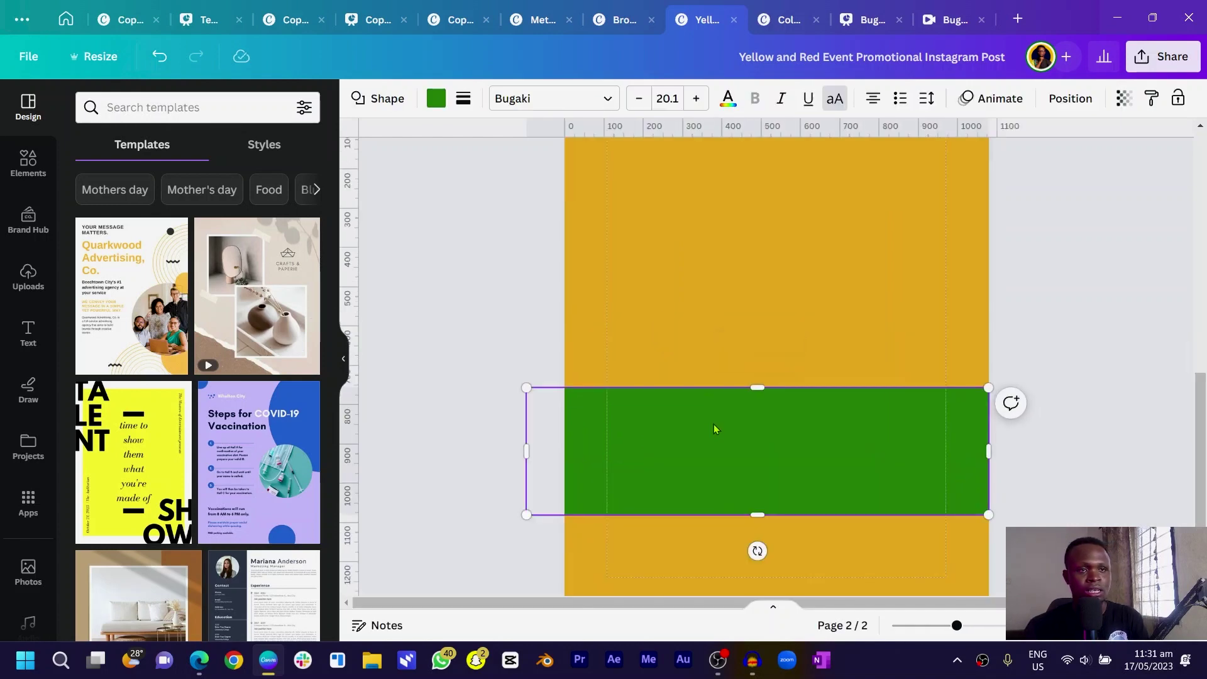
scroll(715, 425, up, 1)
scroll(714, 425, down, 1)
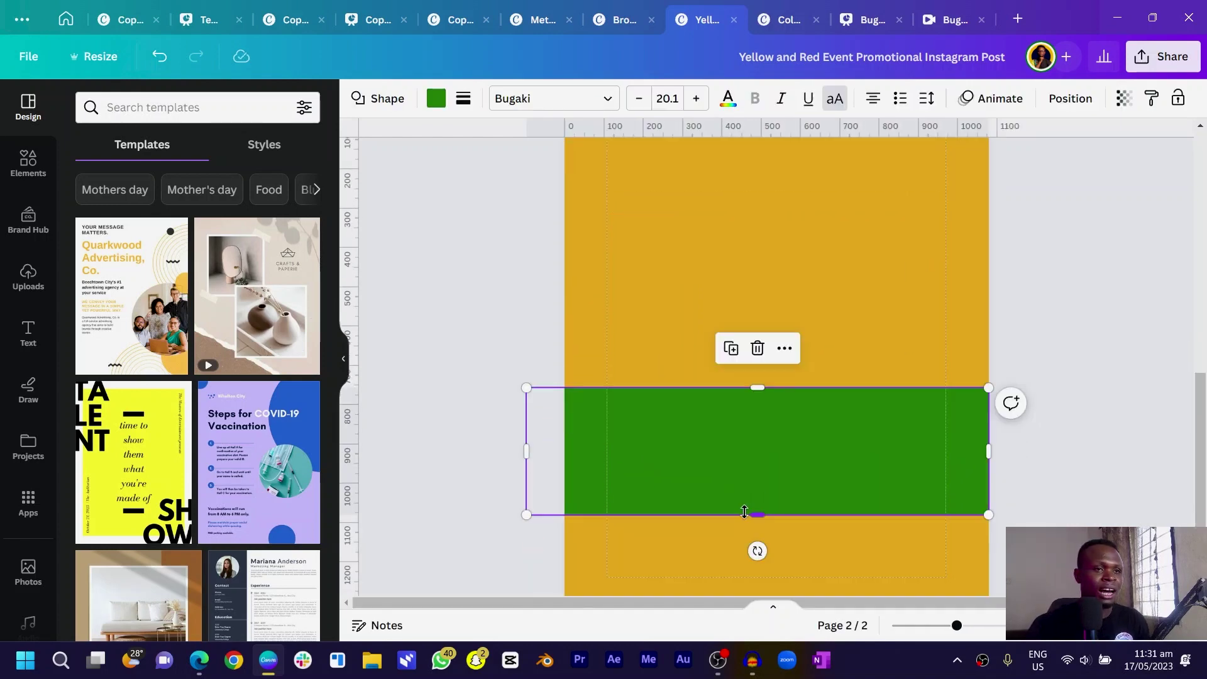
drag(740, 506, 739, 507)
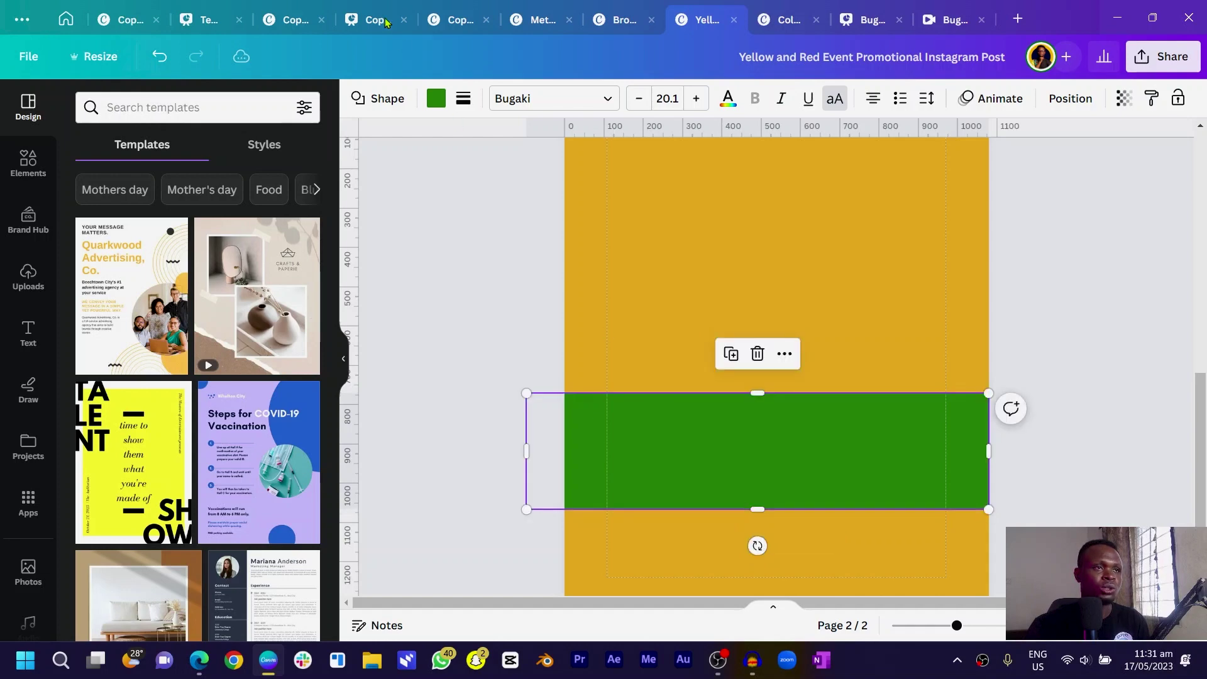
- Fill the rectangle band with the red document colour #bd4935
click(431, 103)
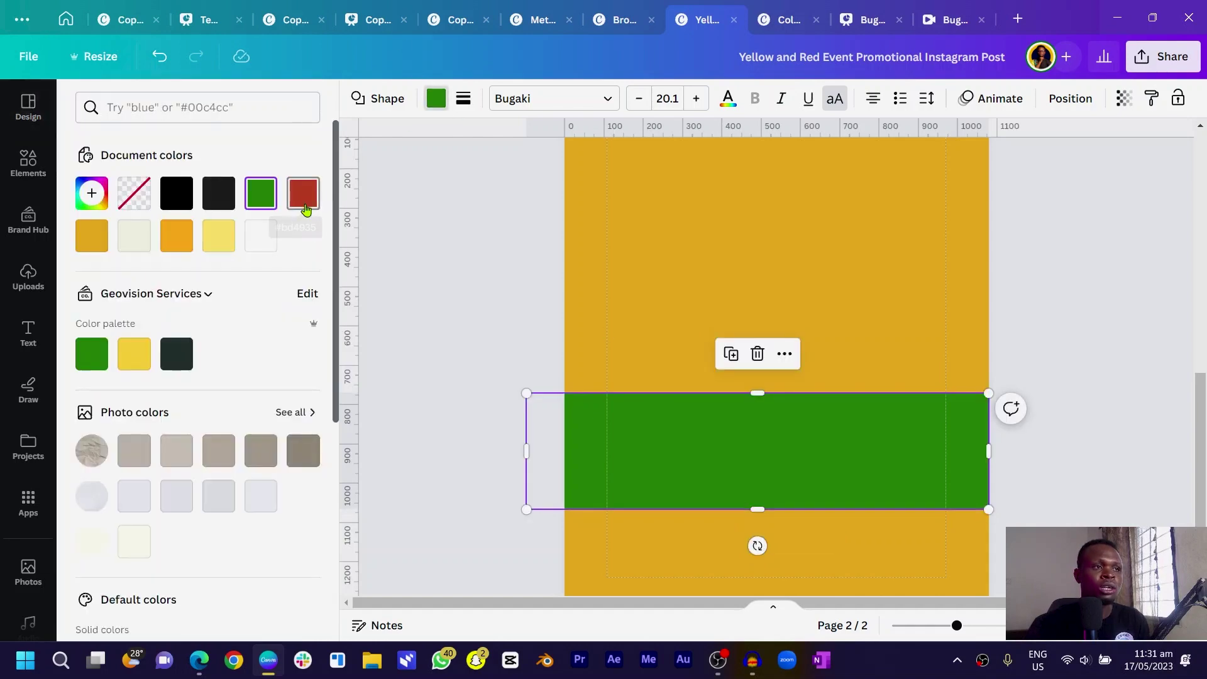
click(304, 198)
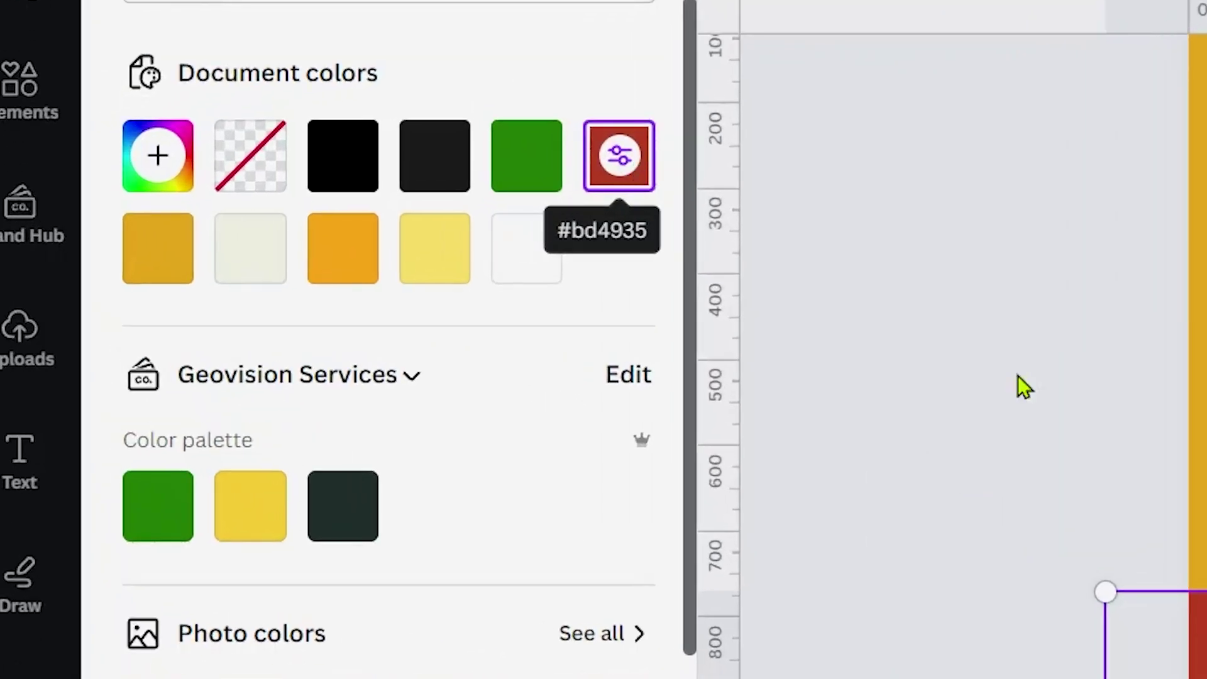
click(1198, 375)
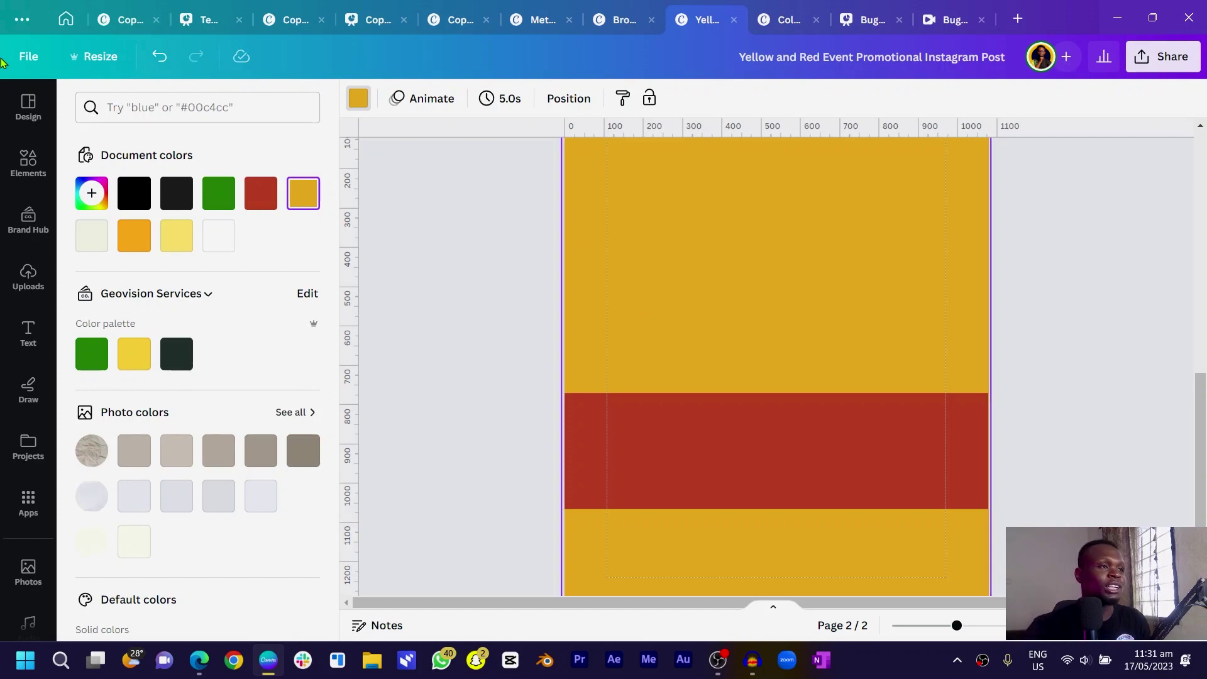
- Search the elements for "pattern", add the contour-line graphic and place it at the page's left edge directly above the red band
click(28, 165)
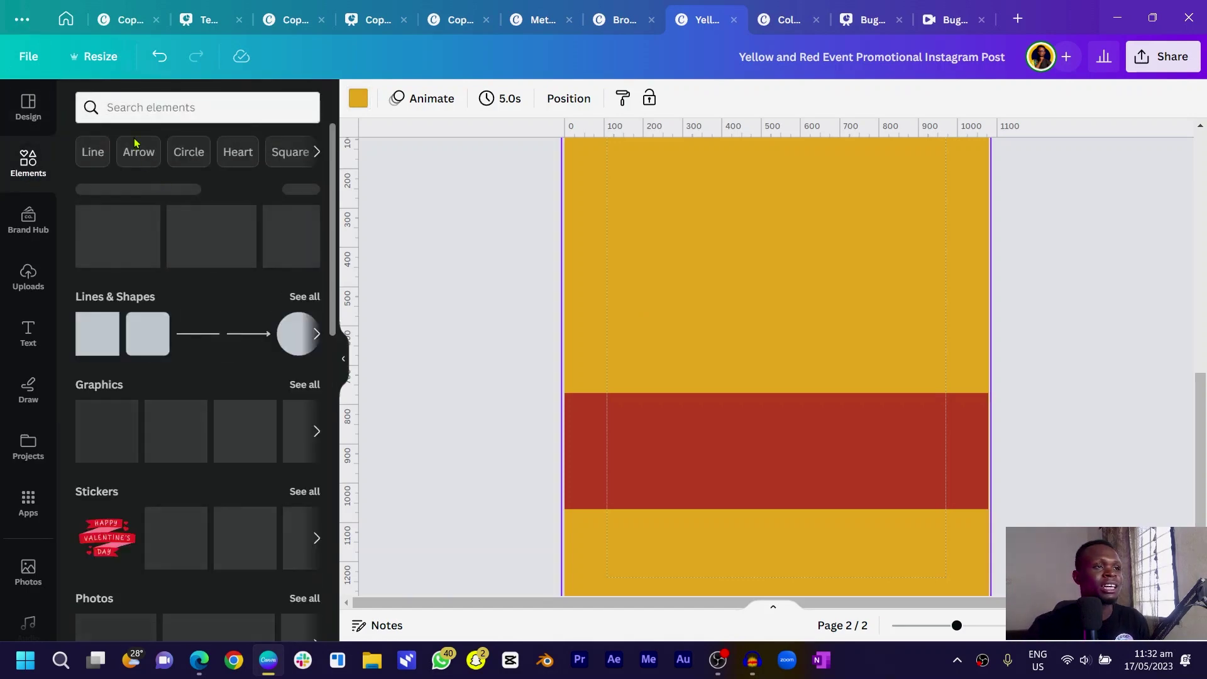
click(130, 108)
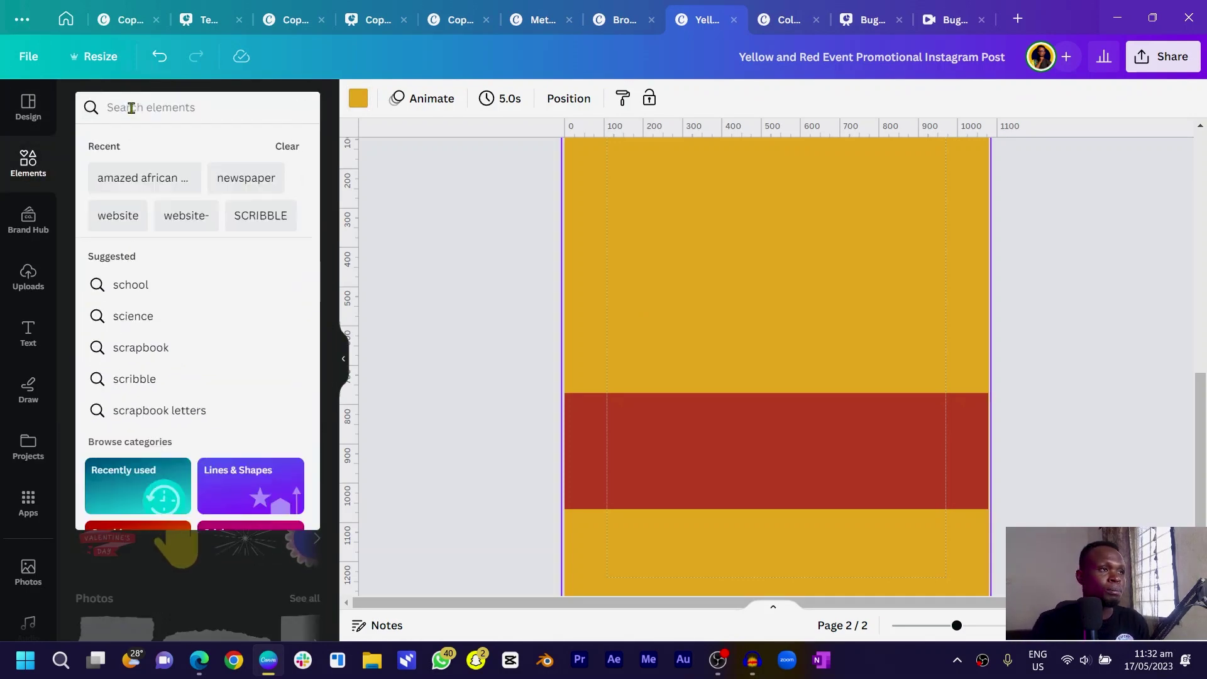
text(pattern)
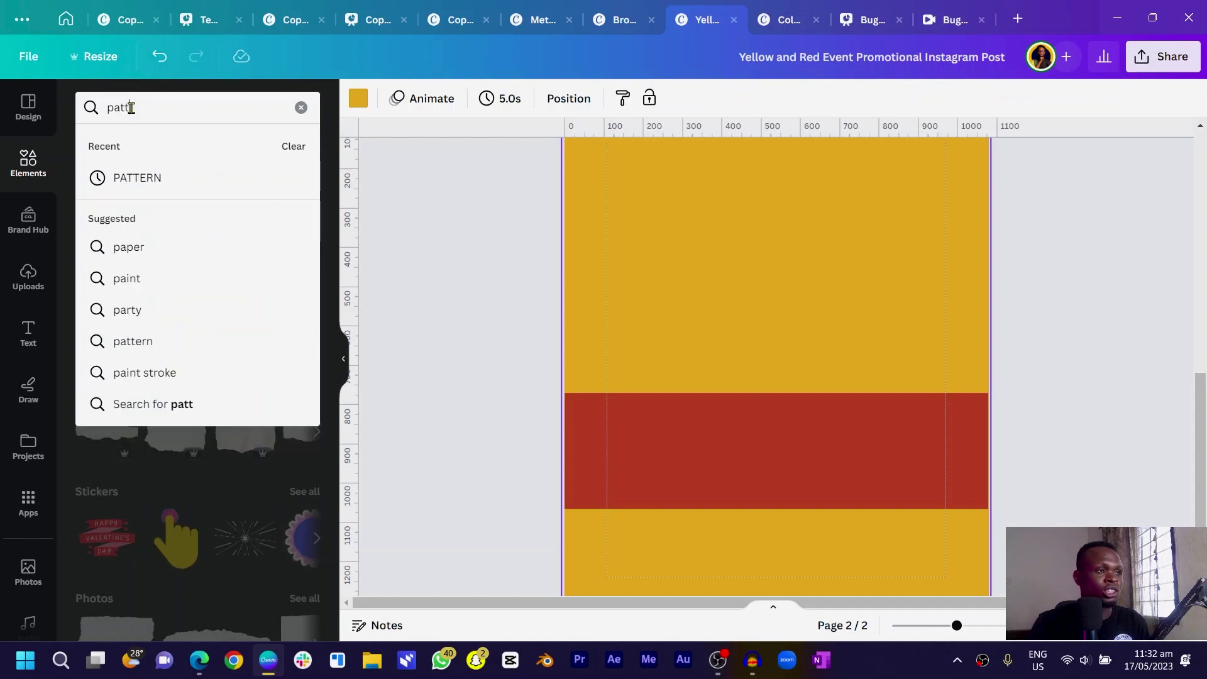
key(Return)
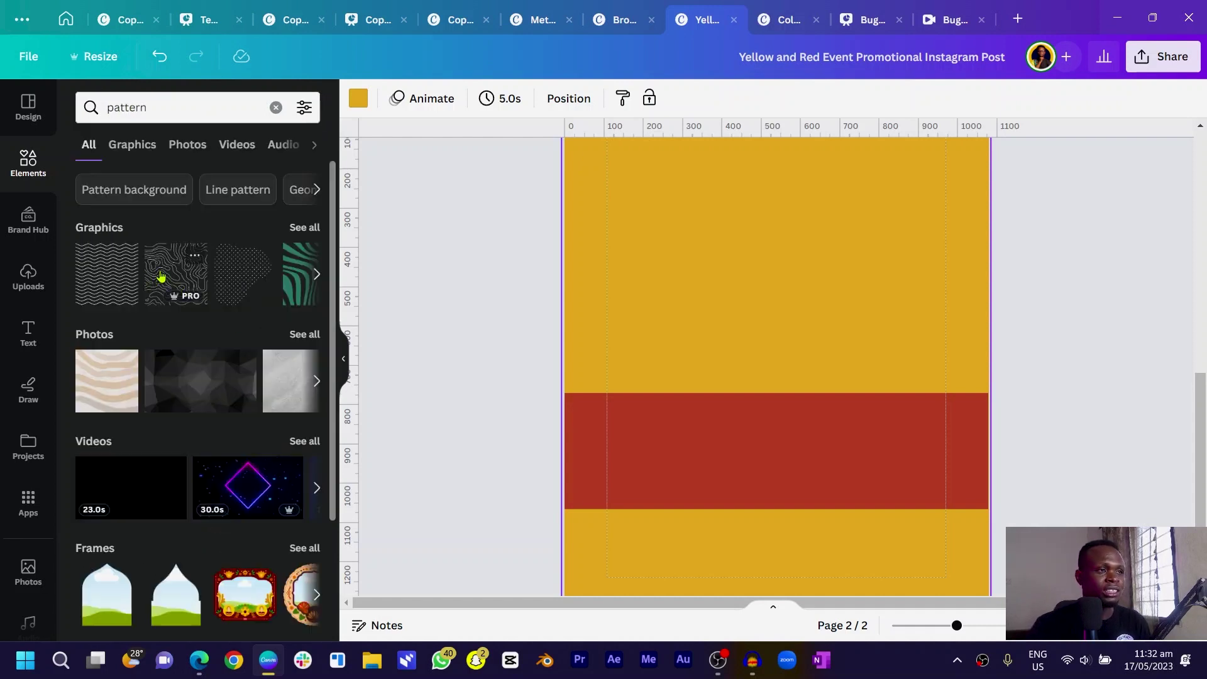
click(161, 276)
drag(779, 372, 655, 318)
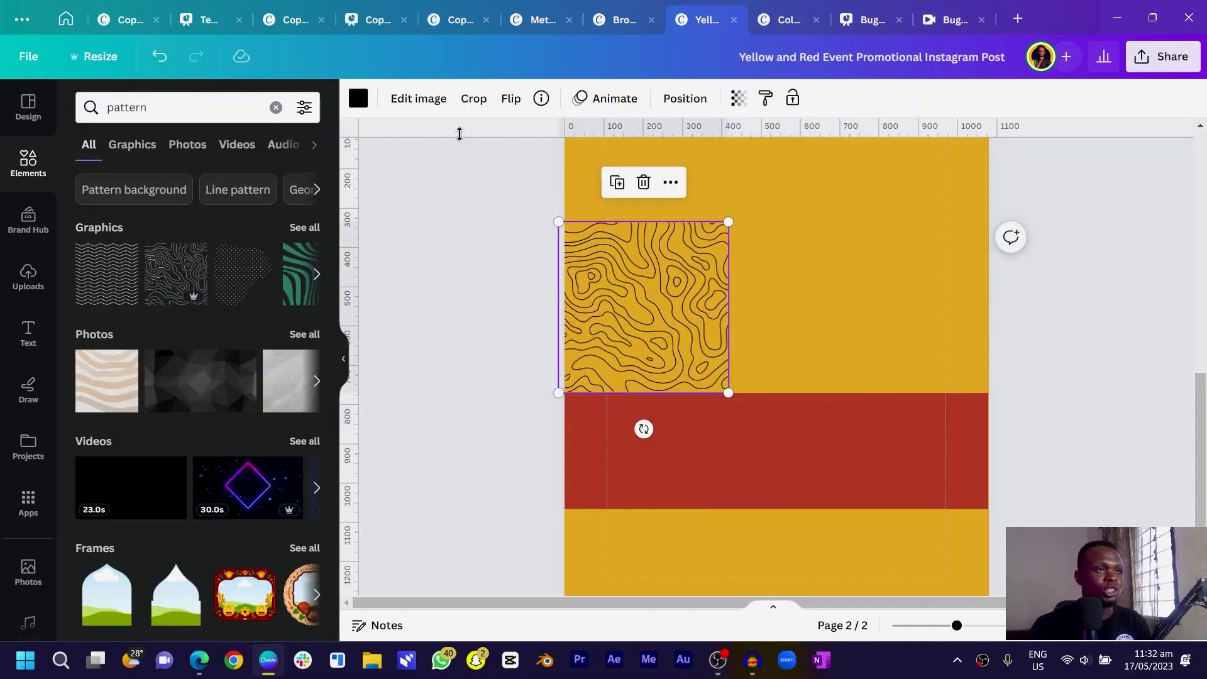
- Recolour the contour-line pattern off-white and enlarge it to cover the whole yellow area above the red band
click(360, 99)
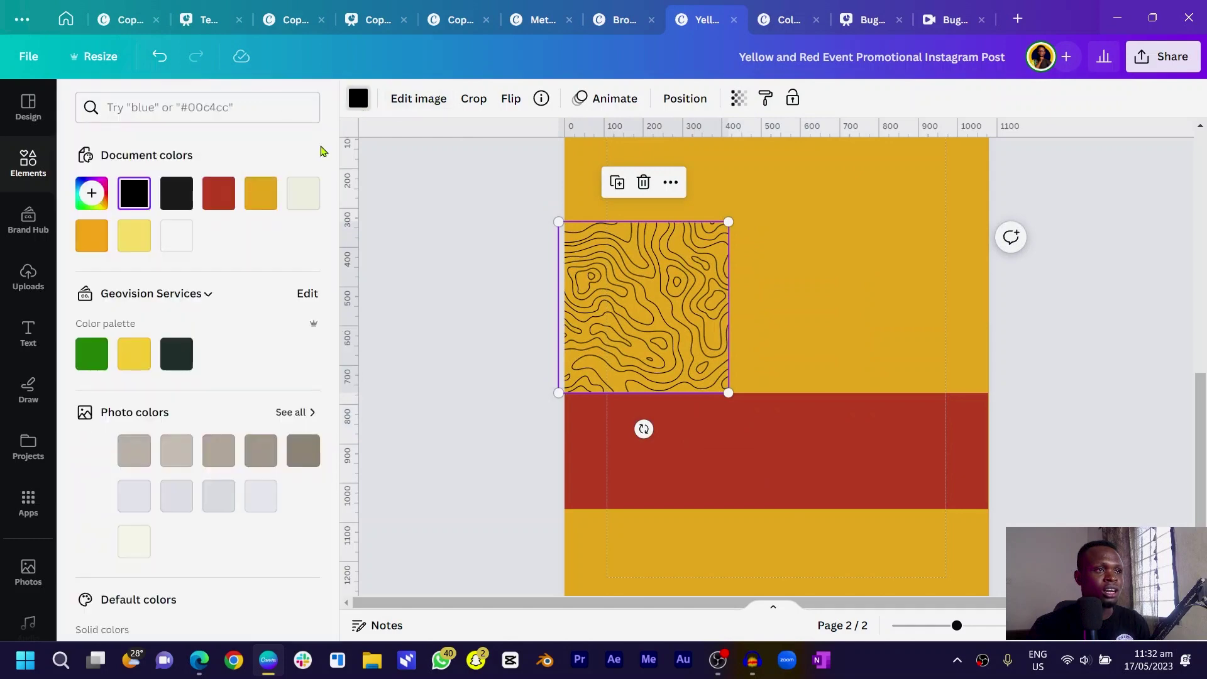
click(304, 194)
scroll(730, 296, up, 2)
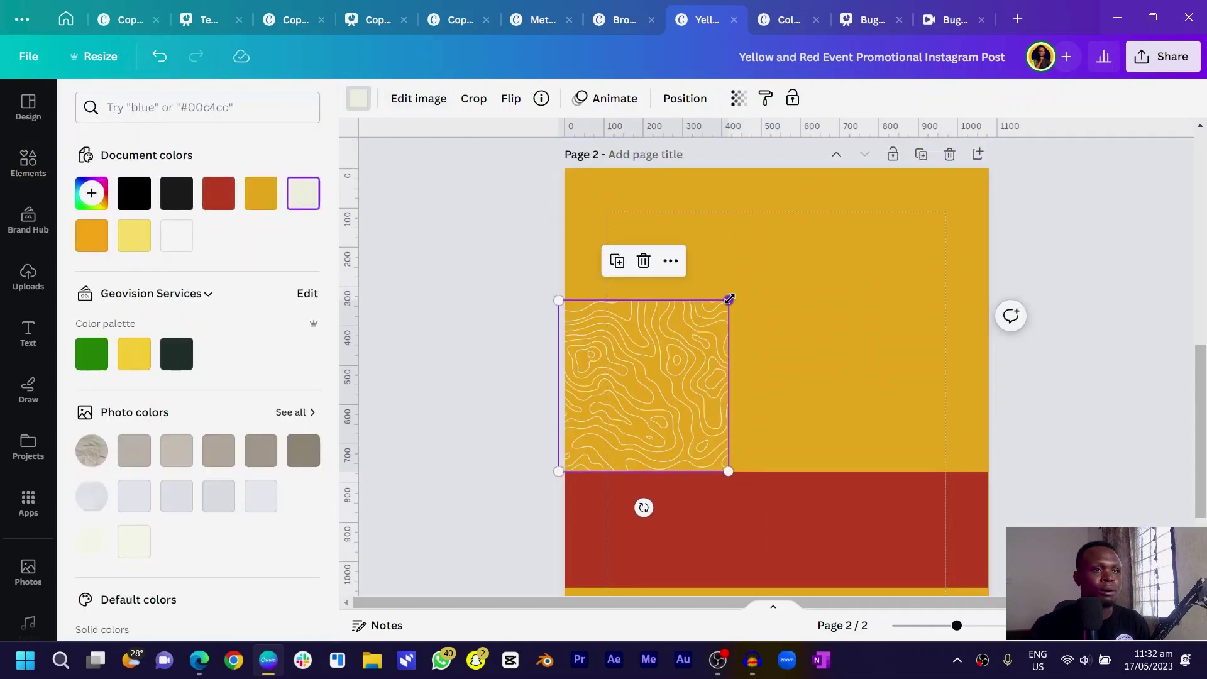
drag(730, 300, 1142, 166)
click(465, 356)
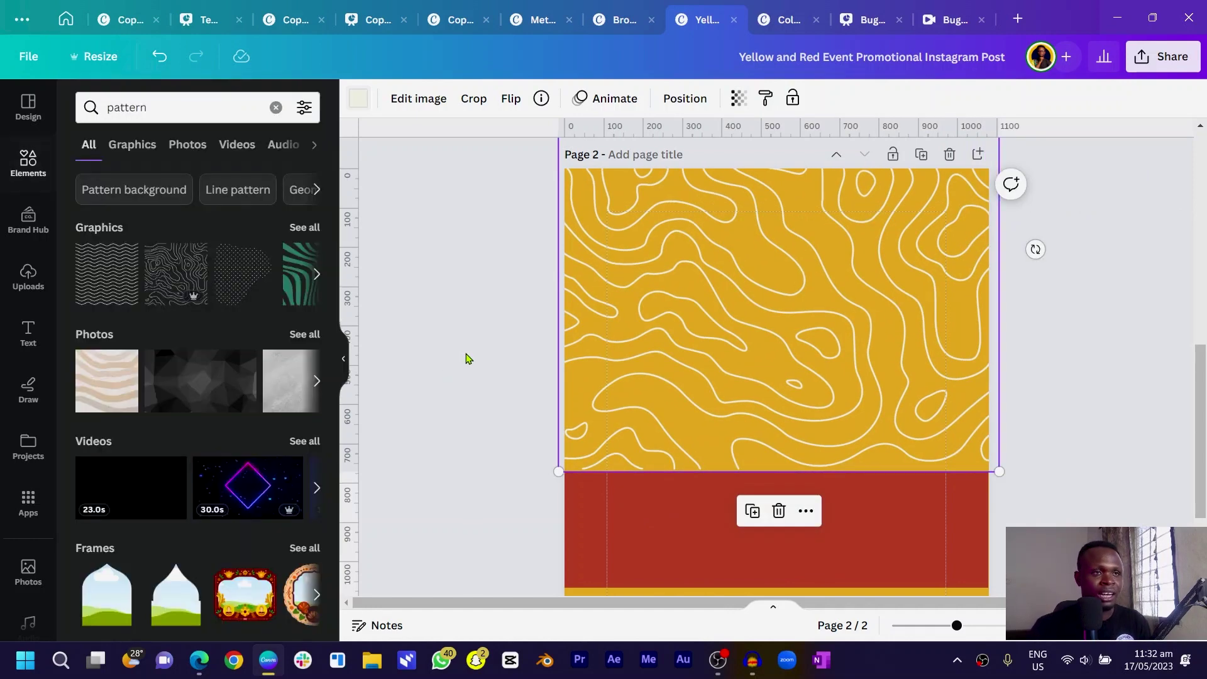
- Reduce the contour-line pattern's transparency value to about 31
click(629, 259)
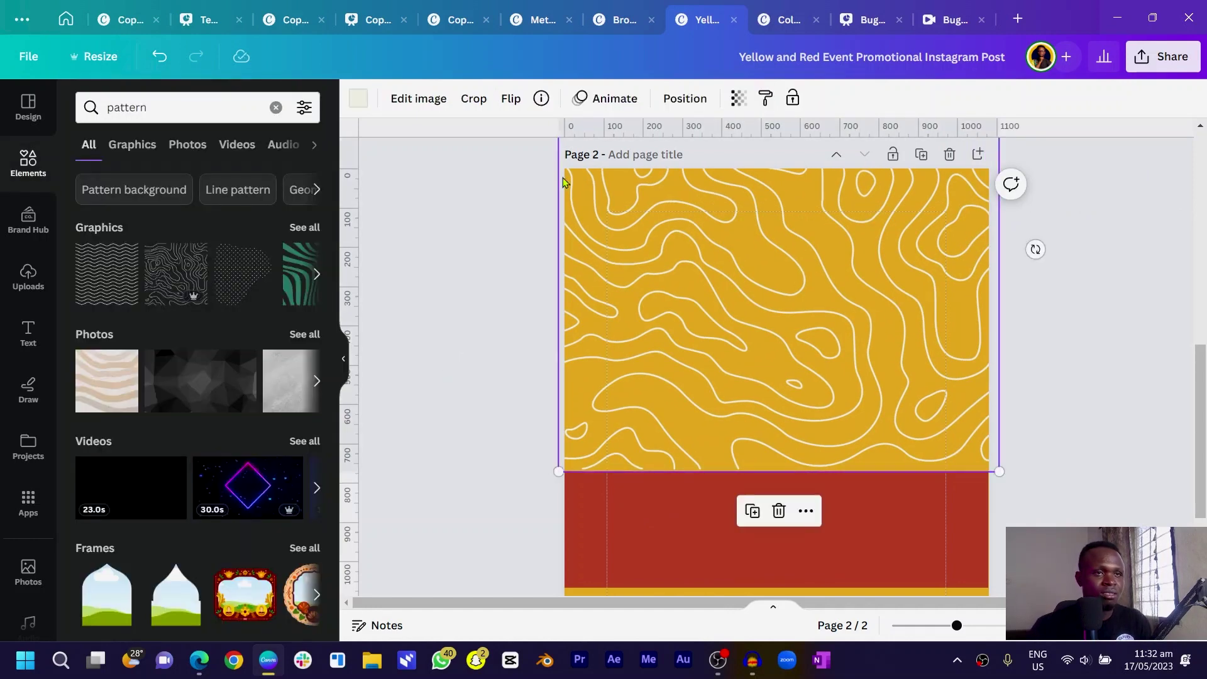
click(733, 101)
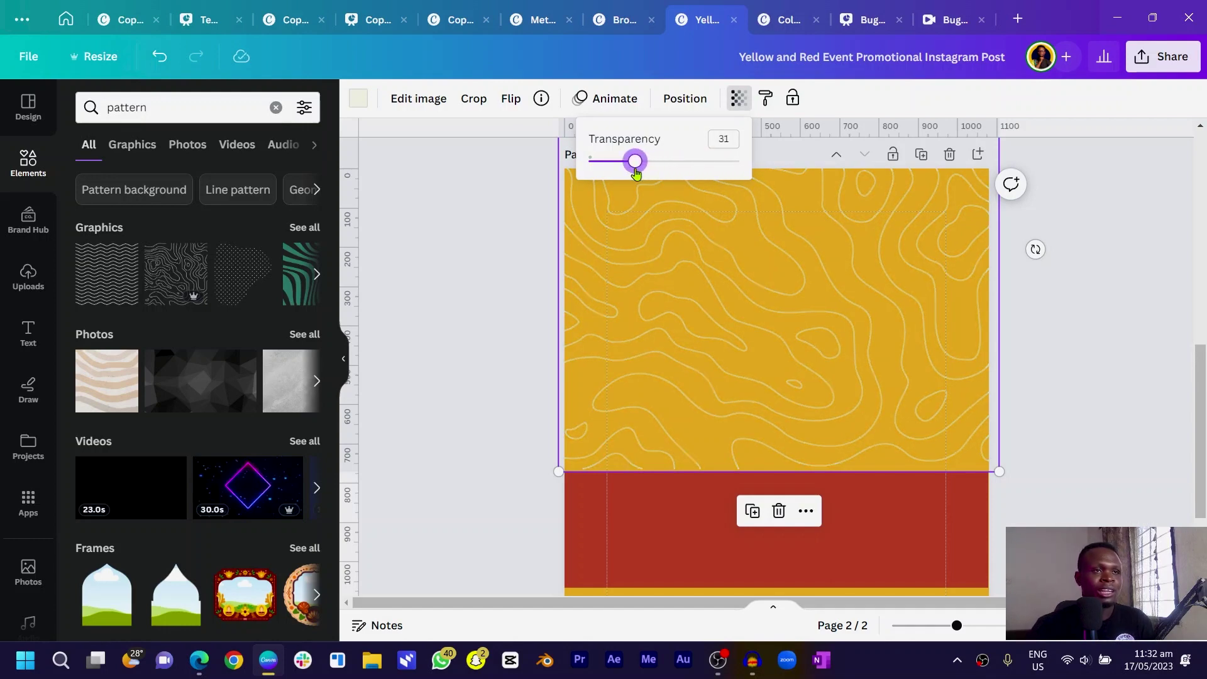
click(484, 221)
click(477, 227)
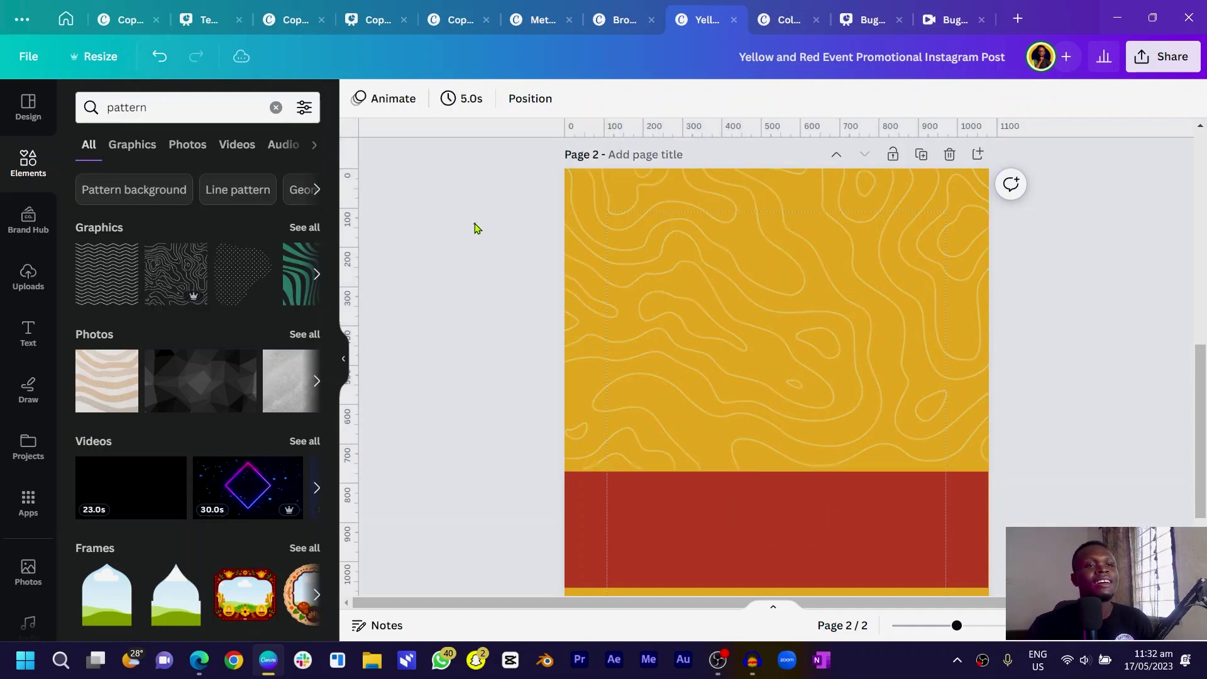
- Search the elements for "paper texture" and add the crumpled beige paper photo to page 2
click(169, 112)
text(papo)
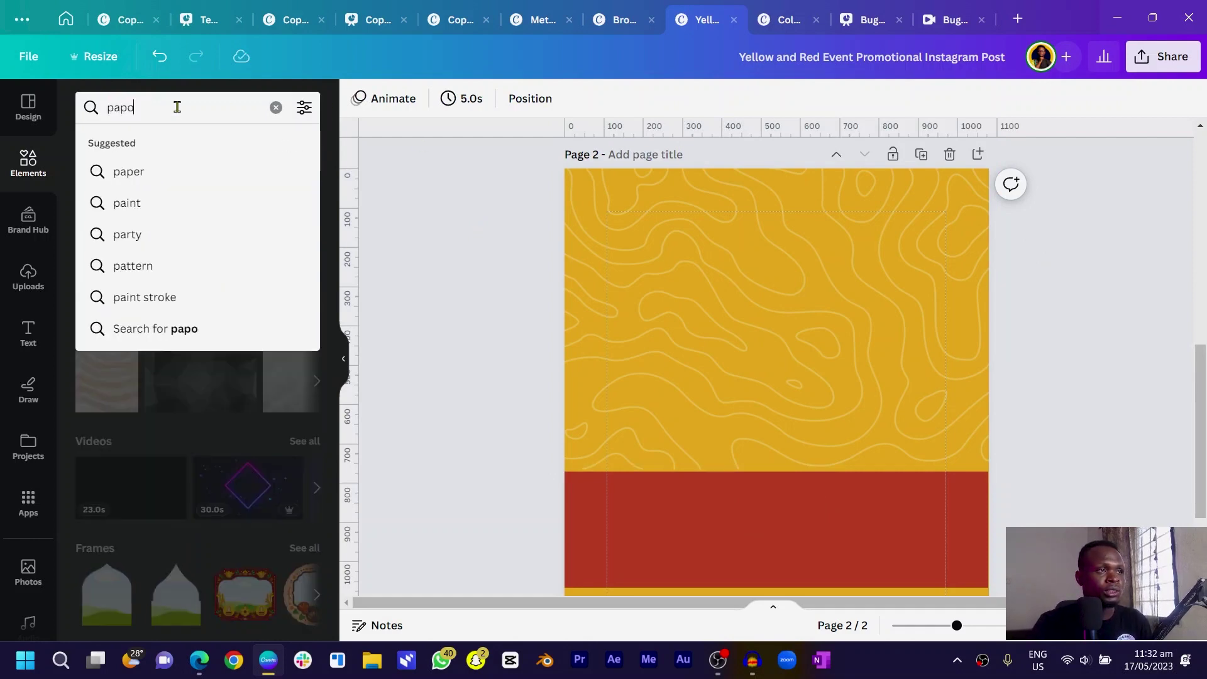
text(xture)
key(Return)
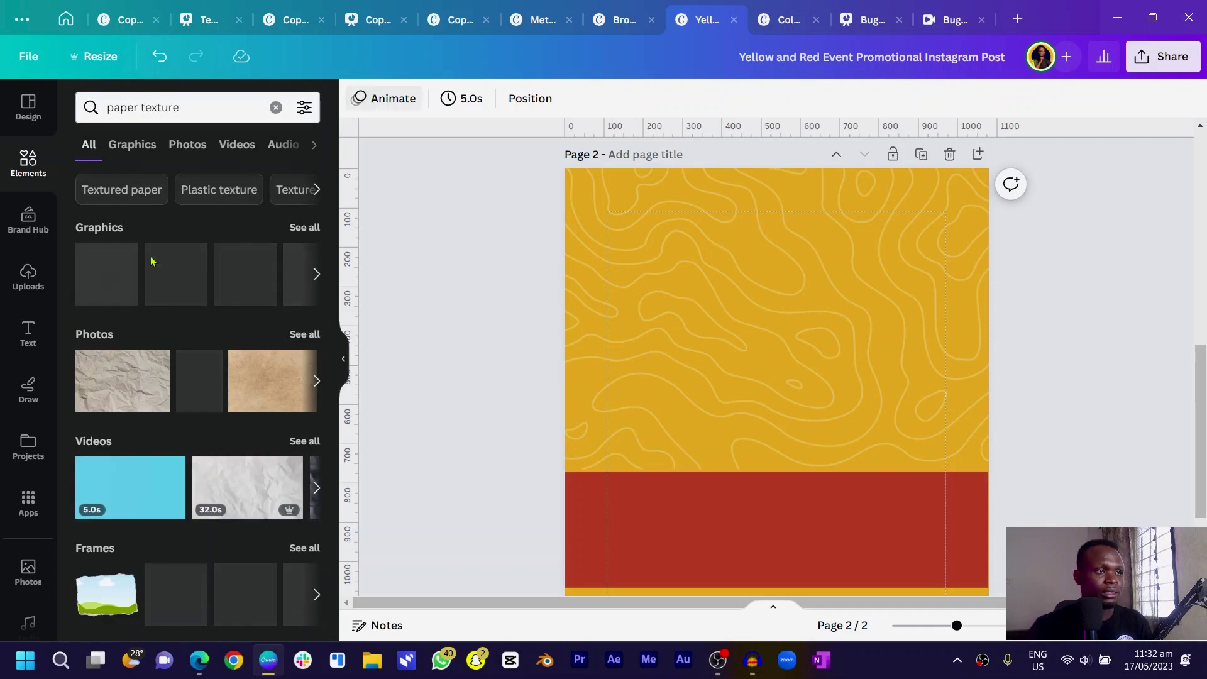
click(112, 391)
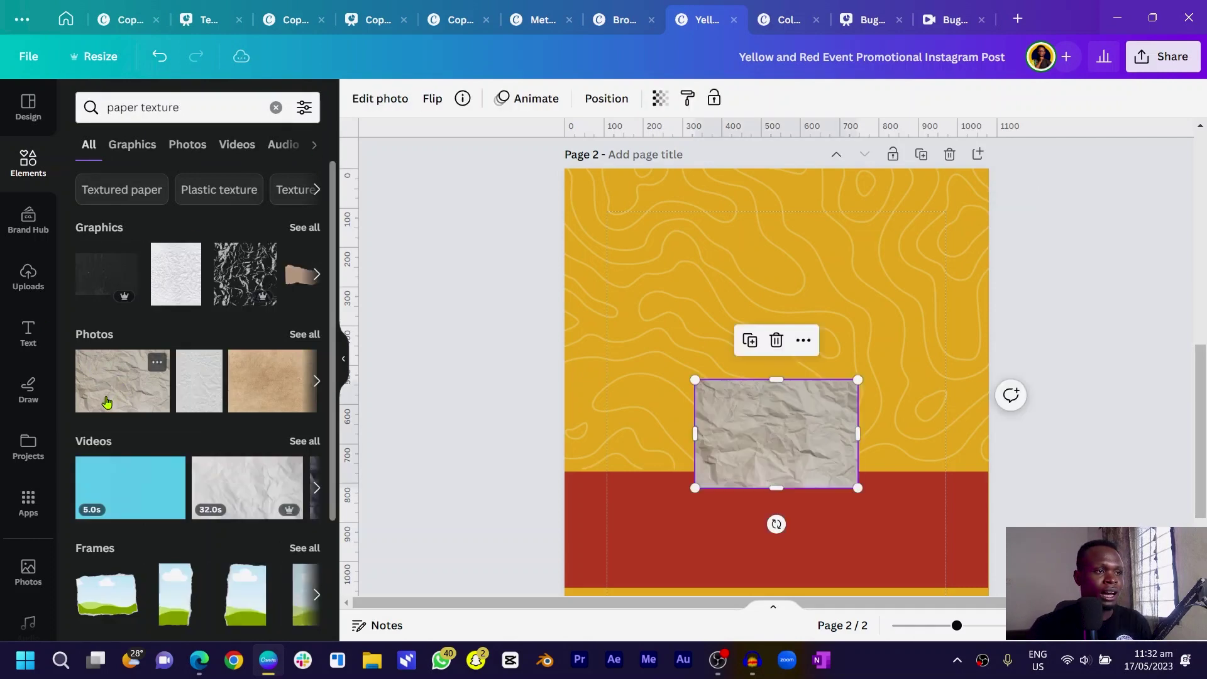
- Enlarge the crumpled paper photo to the full page width and fit it over the area above the red band
drag(748, 452, 620, 433)
drag(749, 361, 1078, 223)
drag(1032, 311, 987, 317)
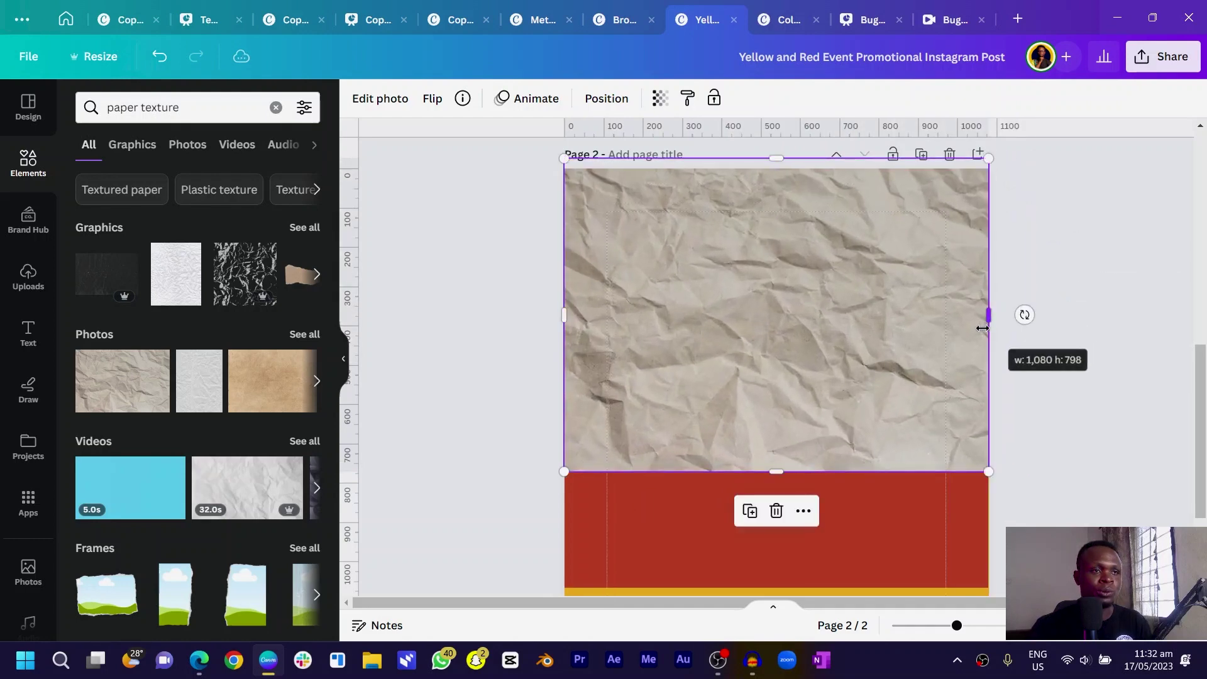
- Set the crumpled paper photo's transparency value to 20
click(669, 107)
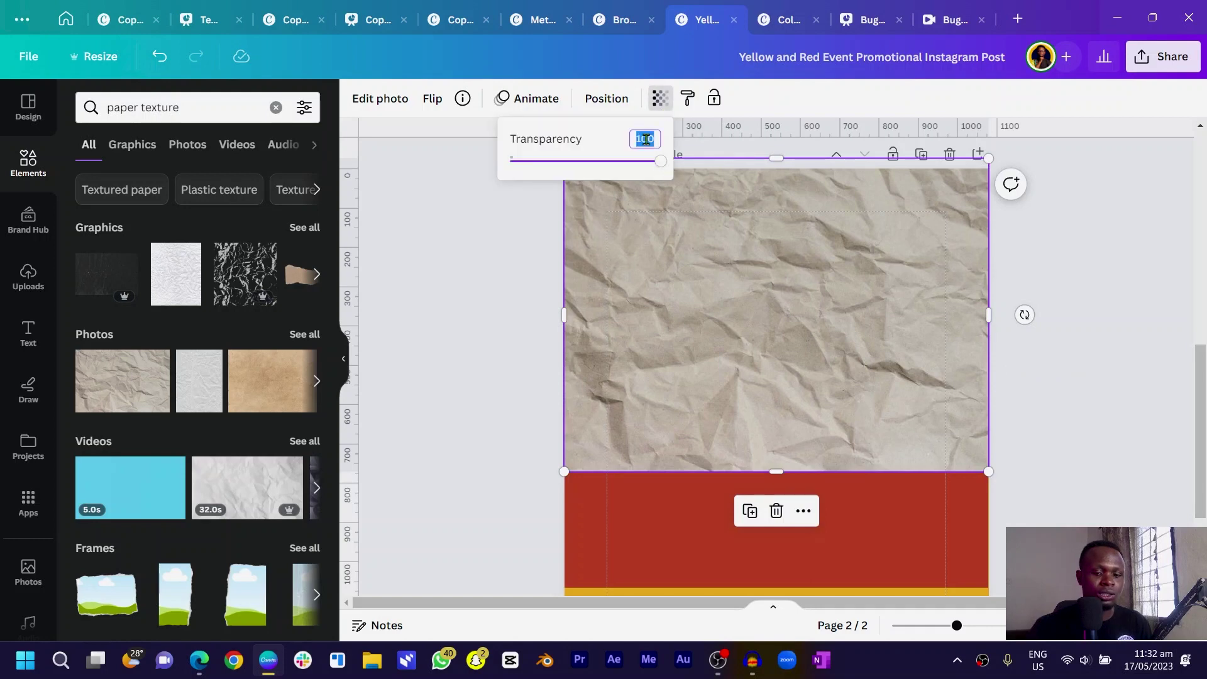
text(15)
key(Return)
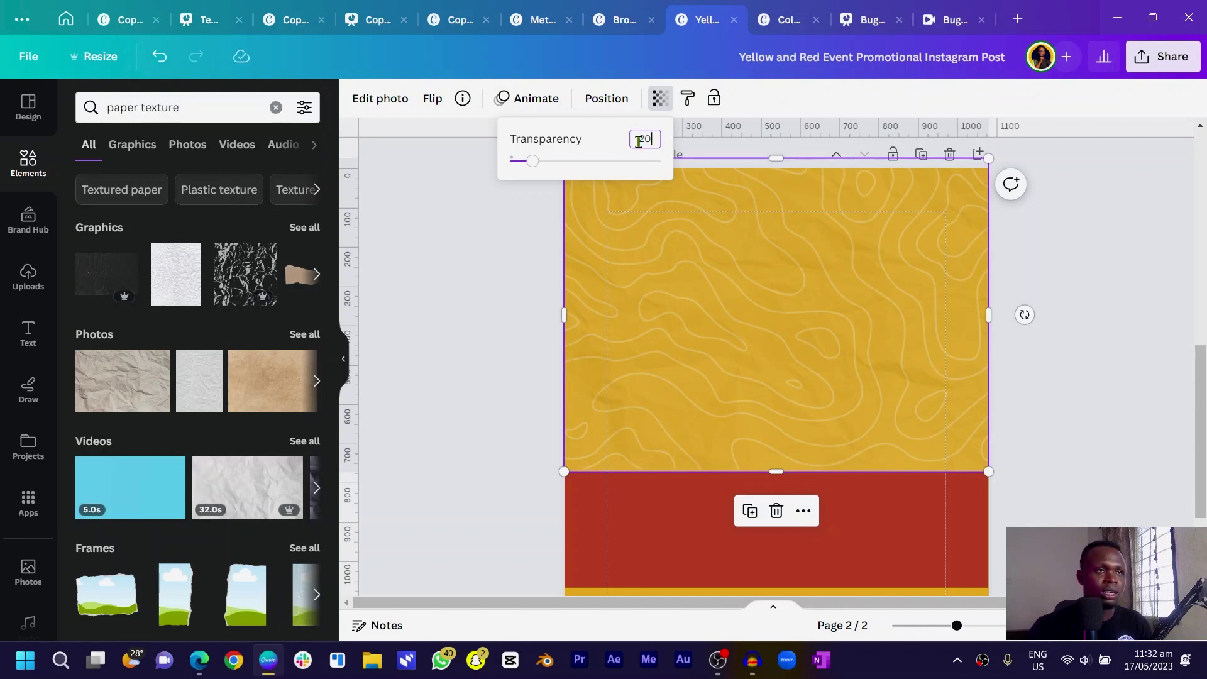
click(496, 318)
click(496, 318)
- Place a copy of the faint paper texture over the lower yellow part of page 2
scroll(496, 318, down, 5)
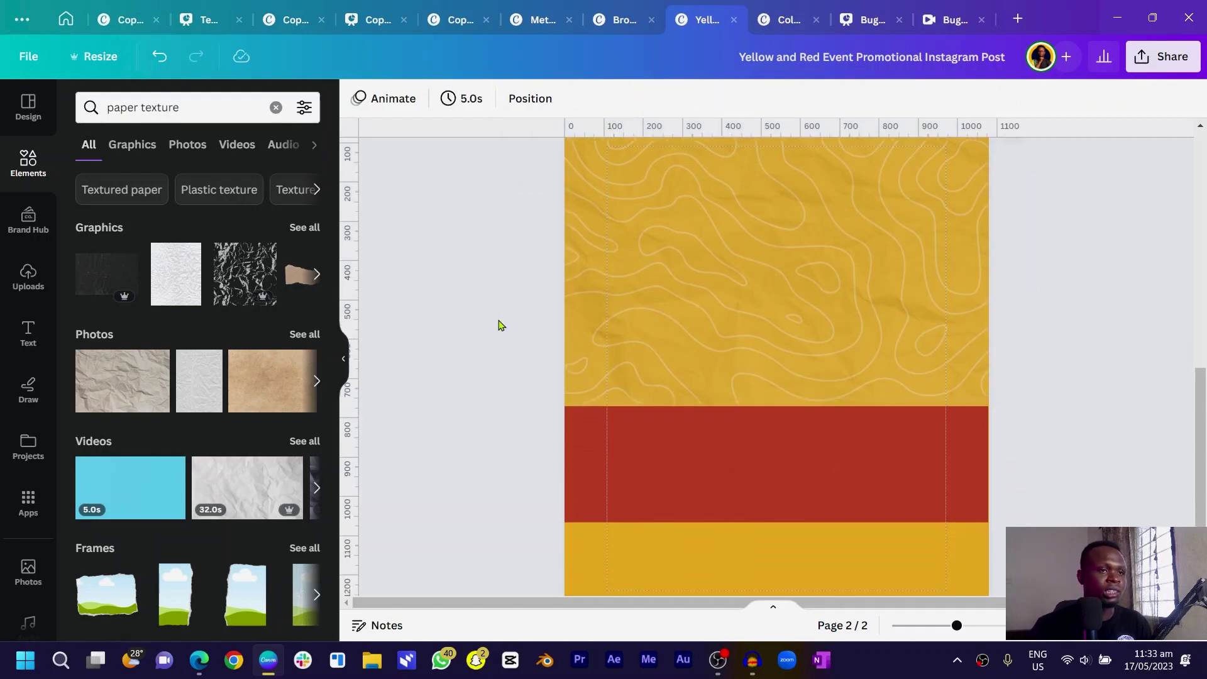
click(824, 193)
drag(821, 190, 816, 618)
click(420, 480)
scroll(458, 472, up, 4)
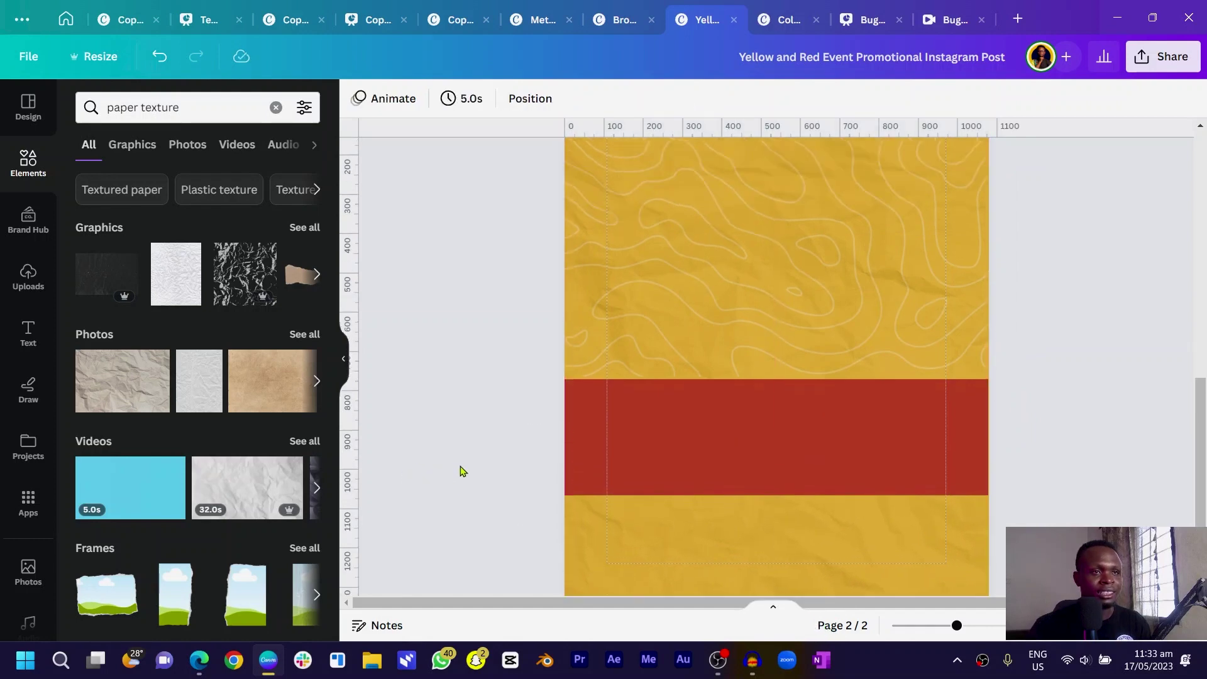
scroll(436, 464, up, 6)
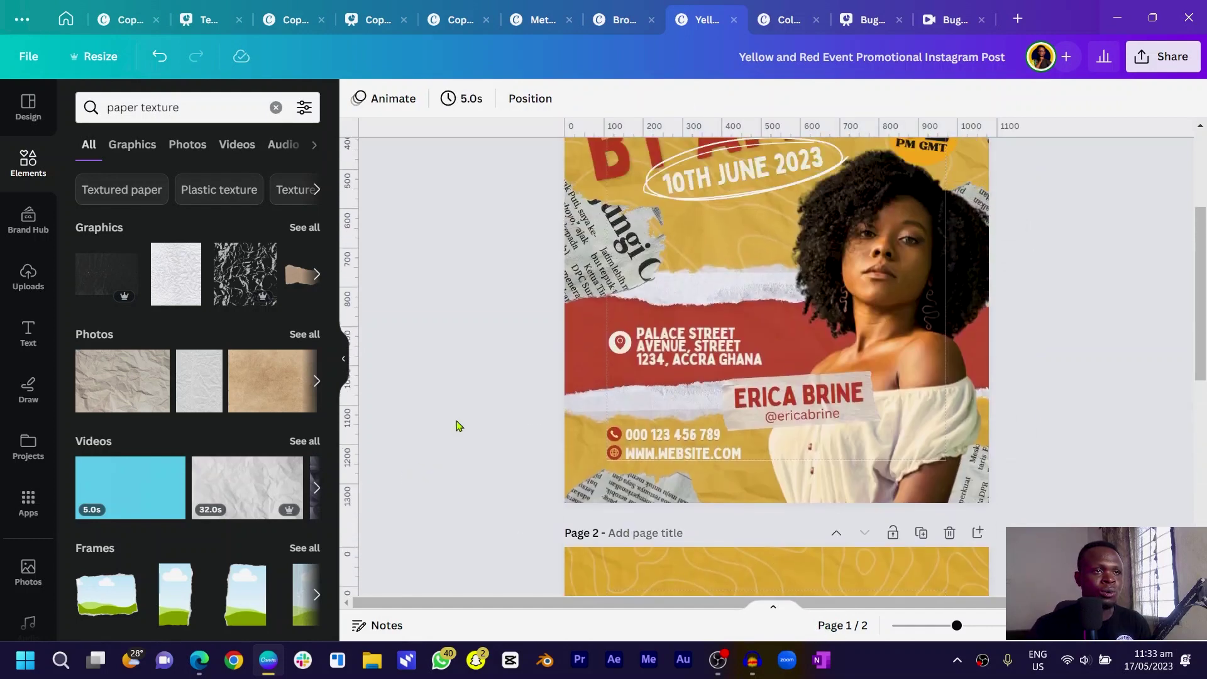
scroll(396, 399, down, 6)
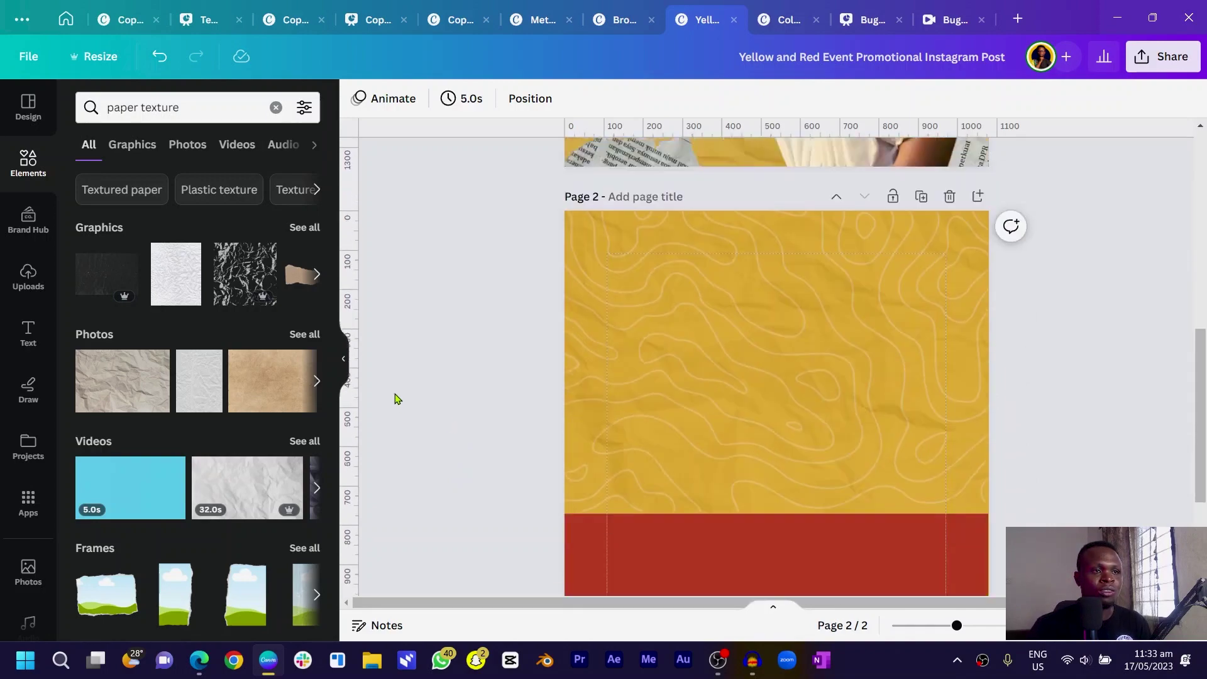
scroll(415, 398, up, 1)
scroll(420, 402, down, 3)
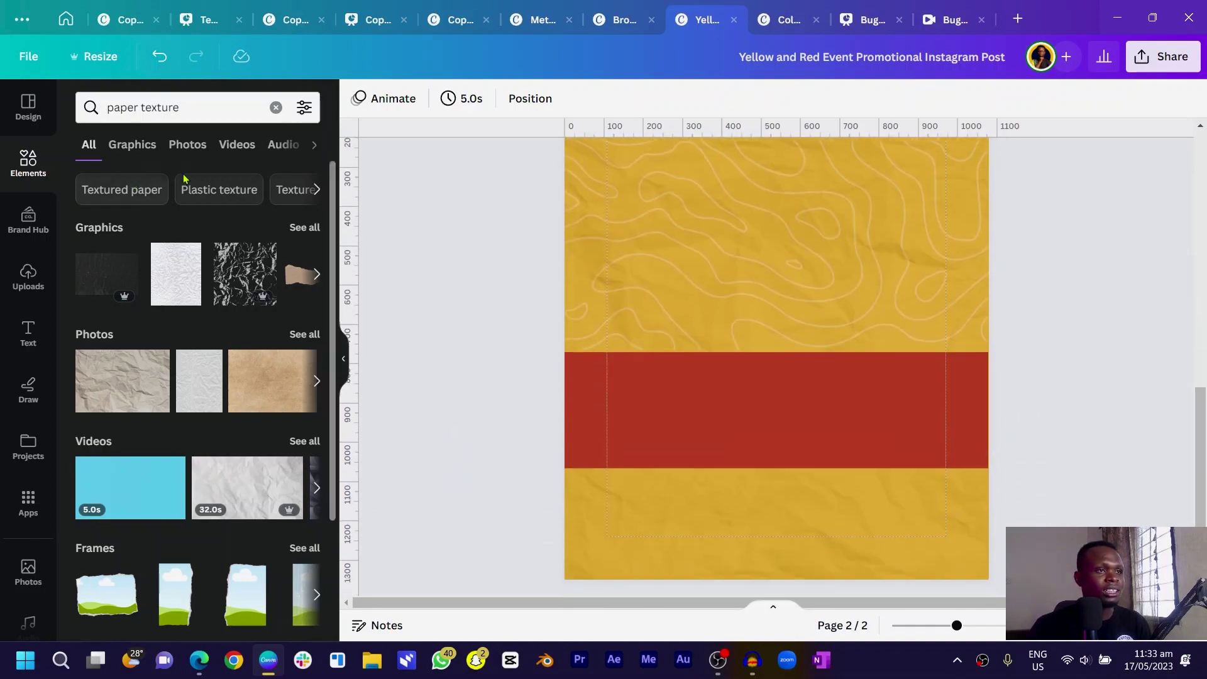
- Search the elements for "paper tear" and add the white torn strip graphic to page 2
click(218, 105)
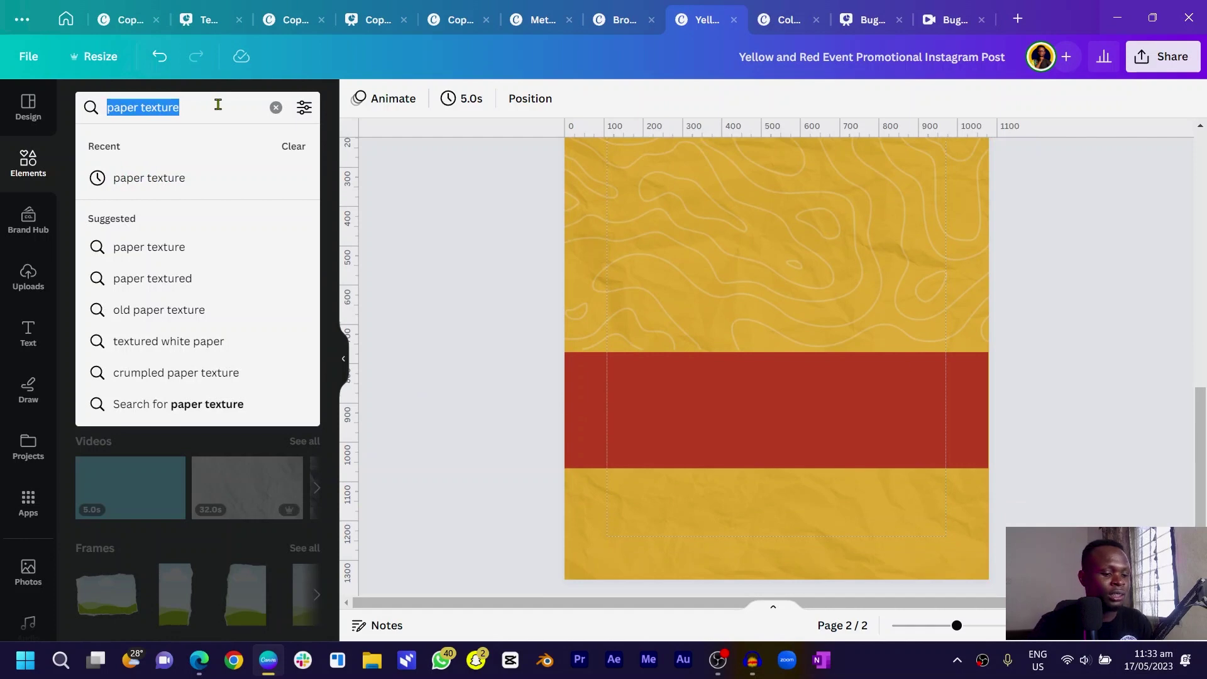
text(paper tear)
key(Return)
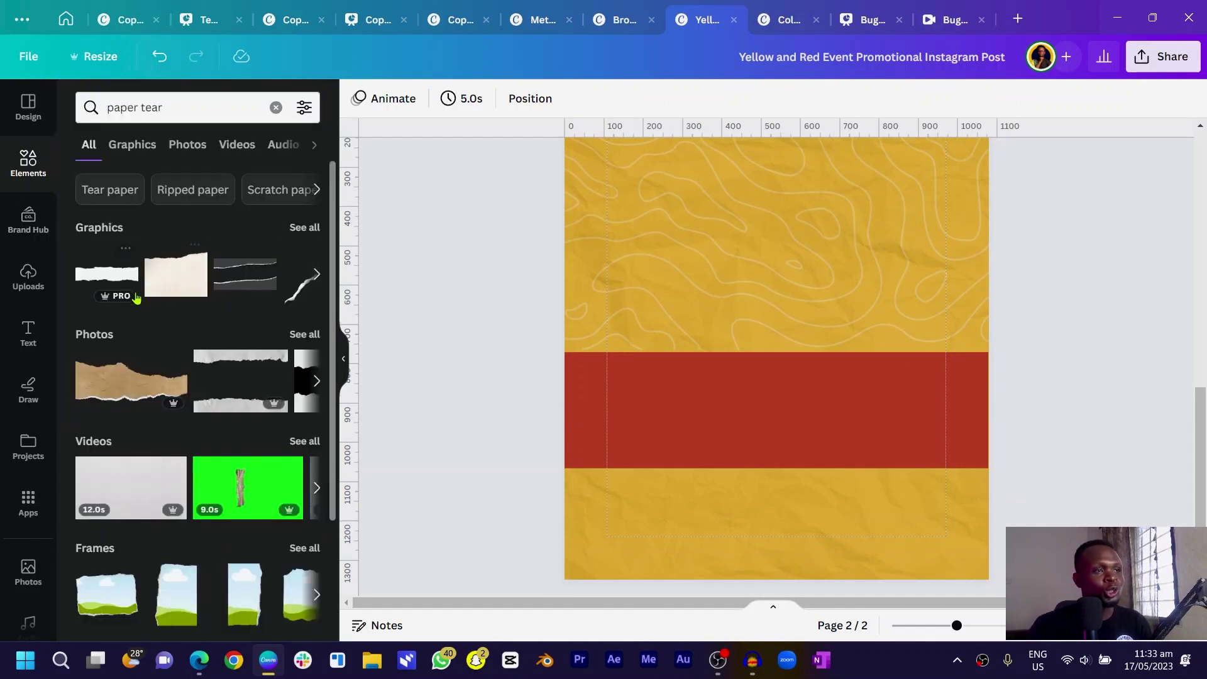
click(305, 229)
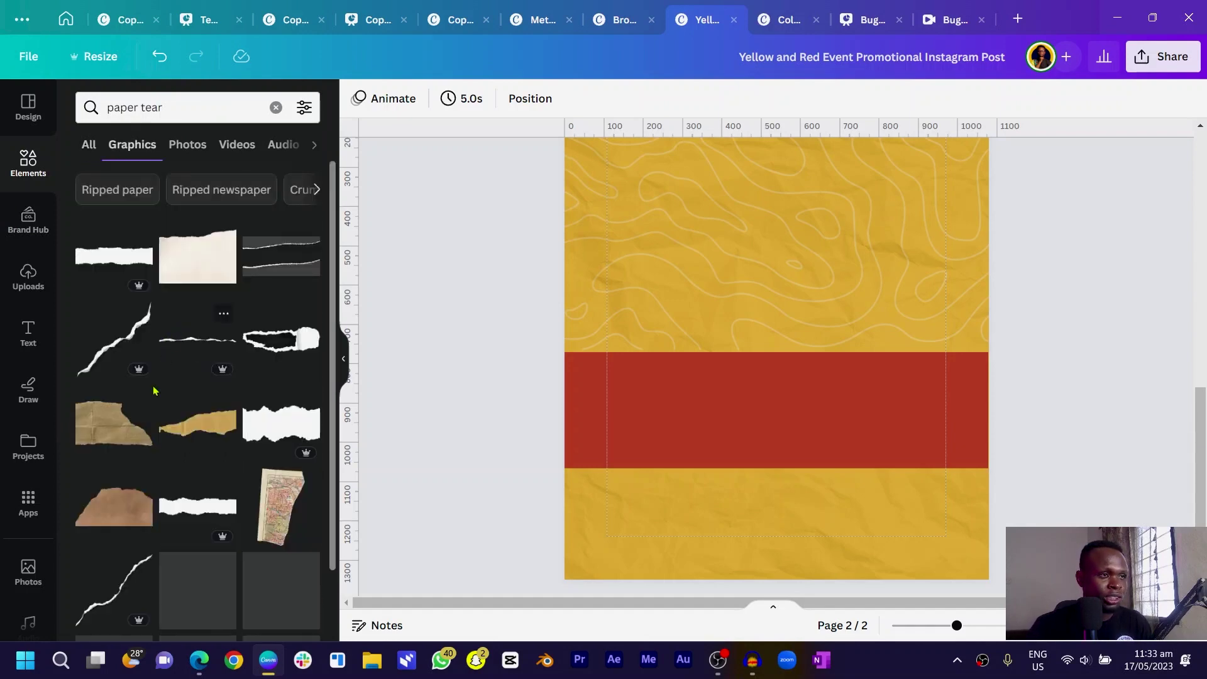
click(206, 513)
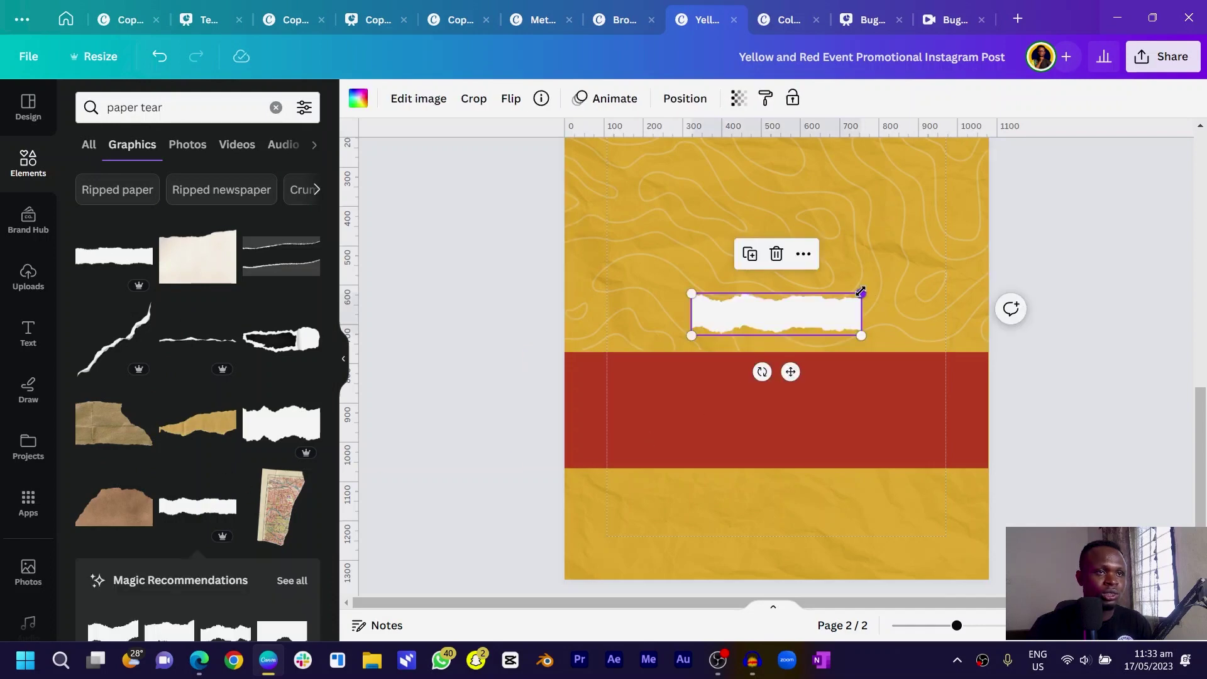
- Browse the torn paper photos, and place a copy of page 1's upper white torn paper strip on page 2
click(187, 145)
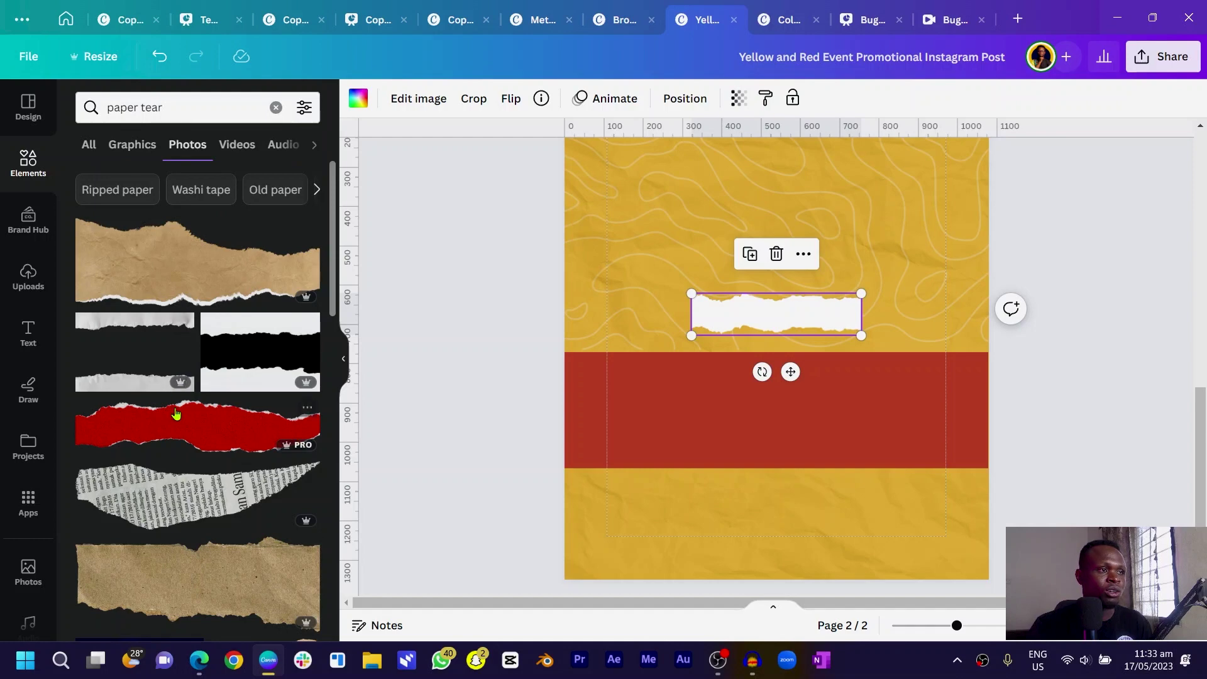
scroll(116, 347, down, 4)
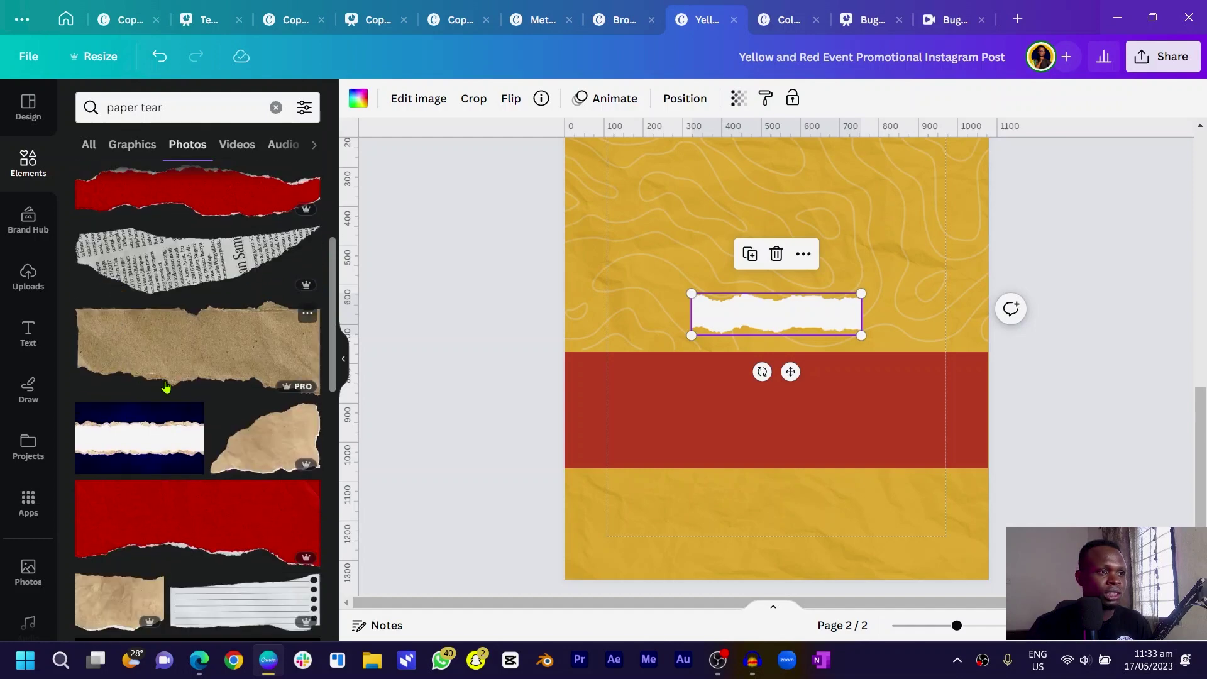
scroll(166, 387, down, 6)
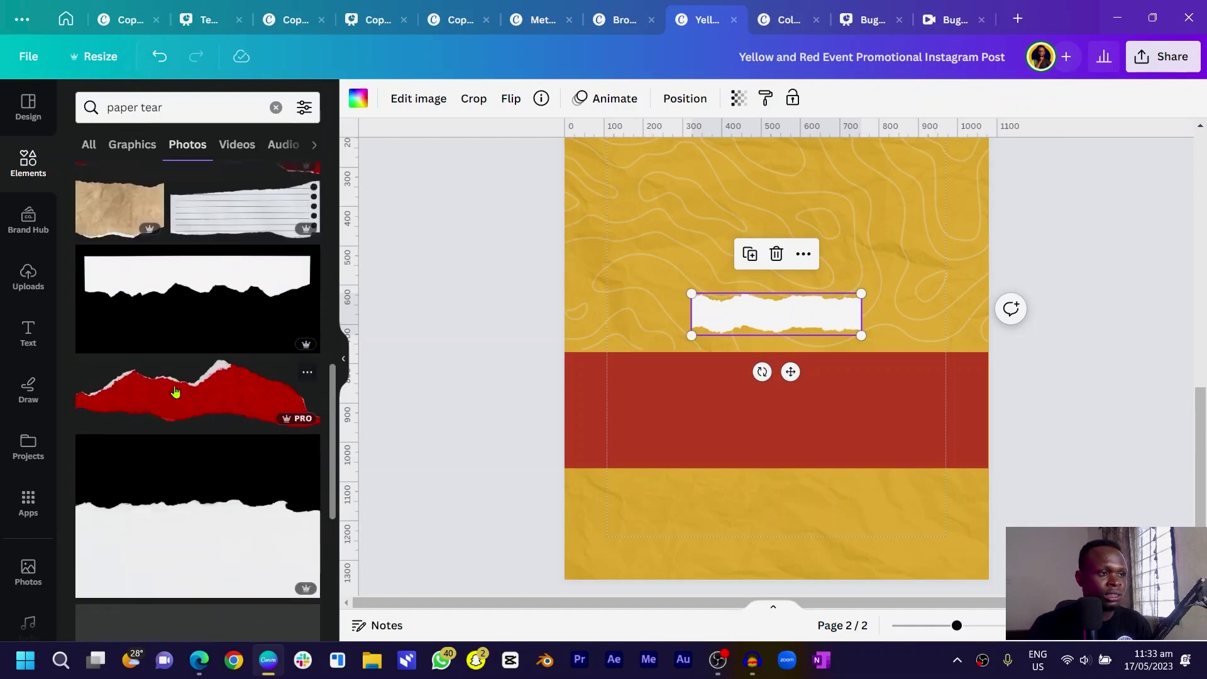
scroll(176, 395, down, 5)
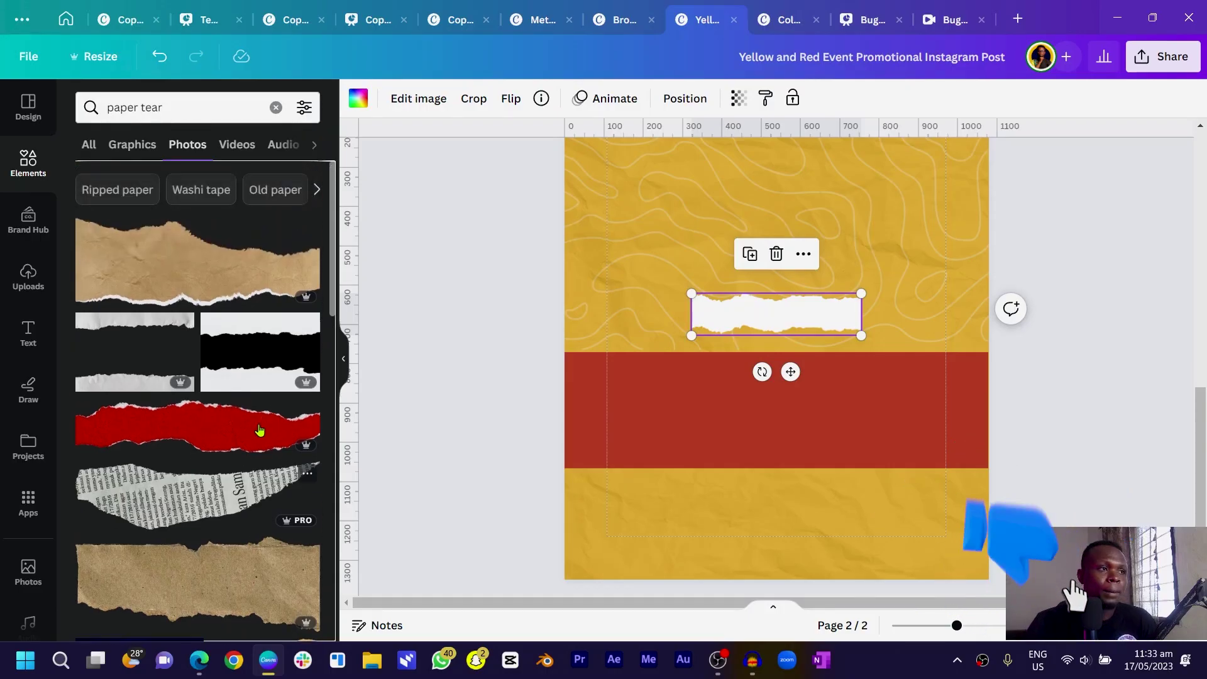
scroll(456, 447, up, 8)
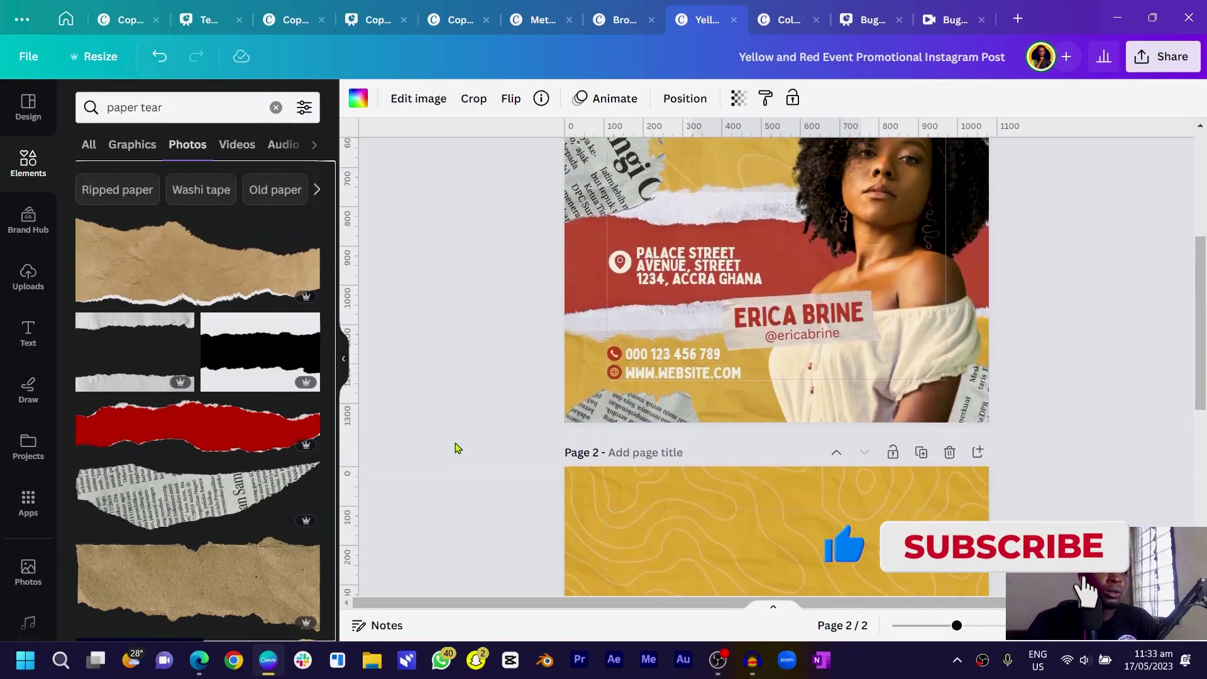
scroll(456, 447, up, 3)
click(688, 360)
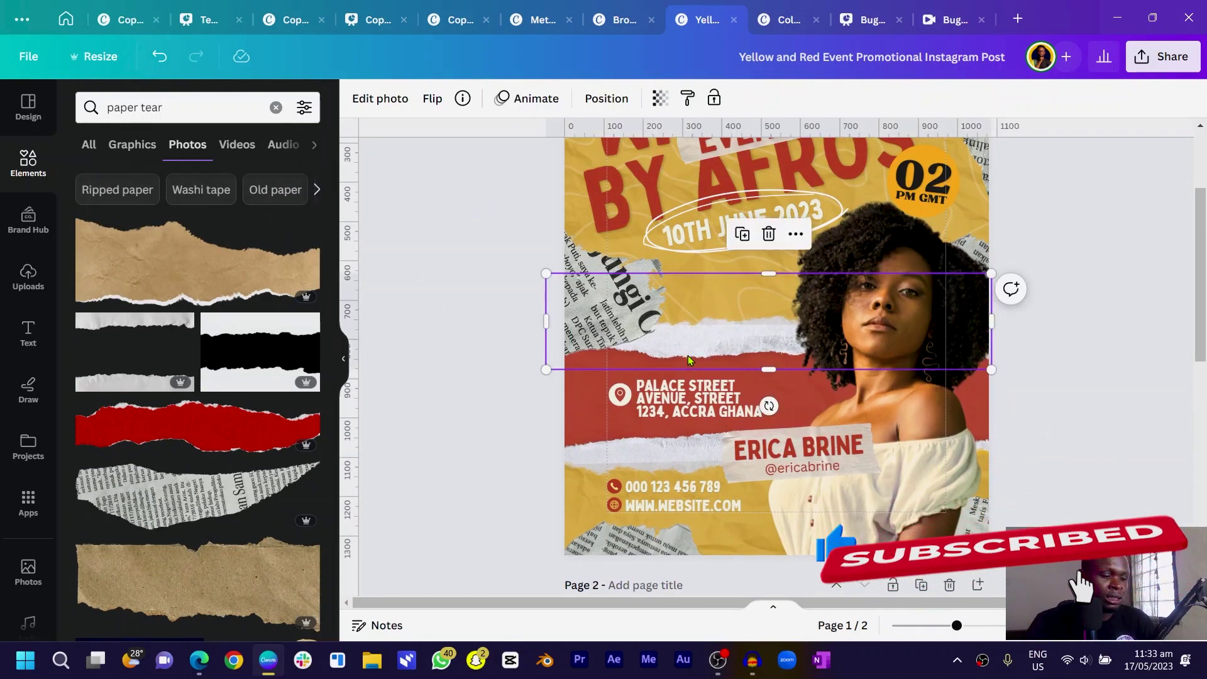
drag(689, 360, 709, 394)
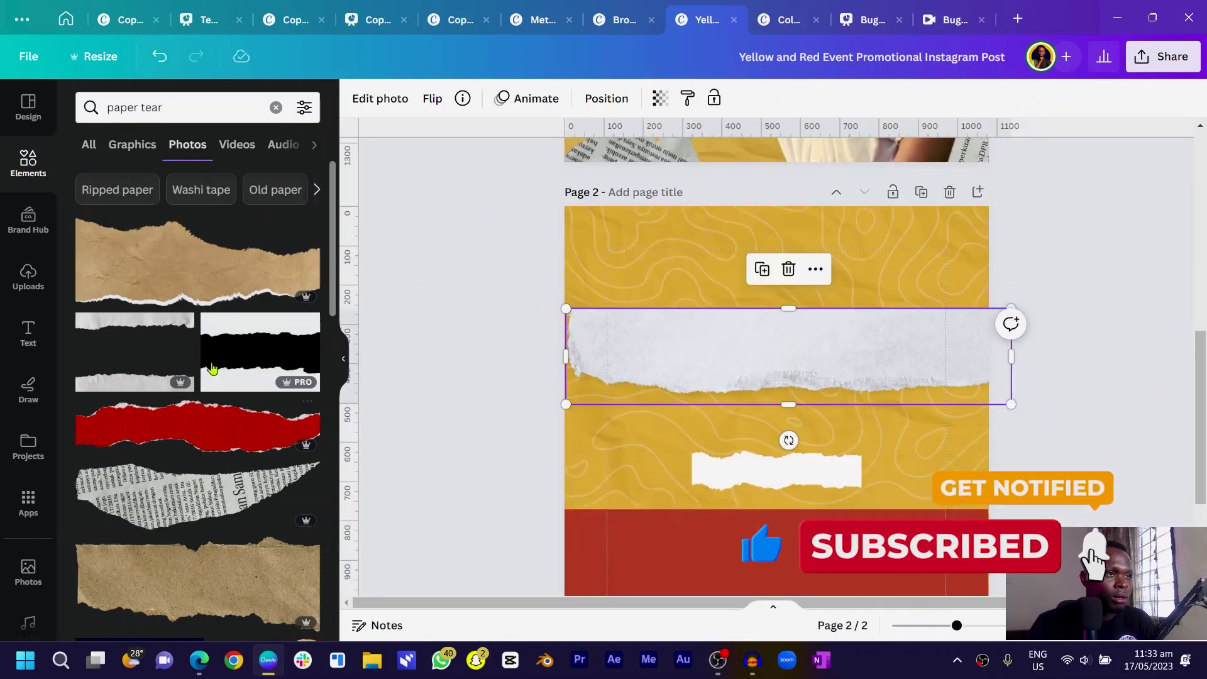
- View the copied torn paper strip's details and search the photos for "white piece of paper"
click(163, 330)
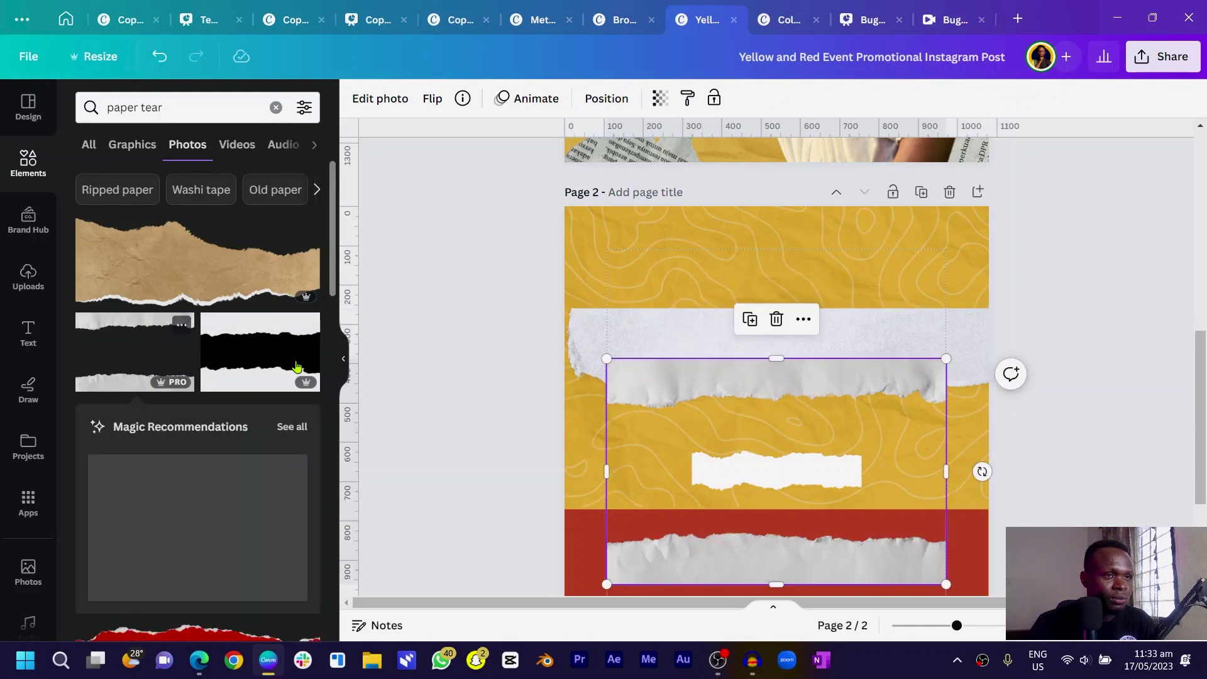
click(642, 334)
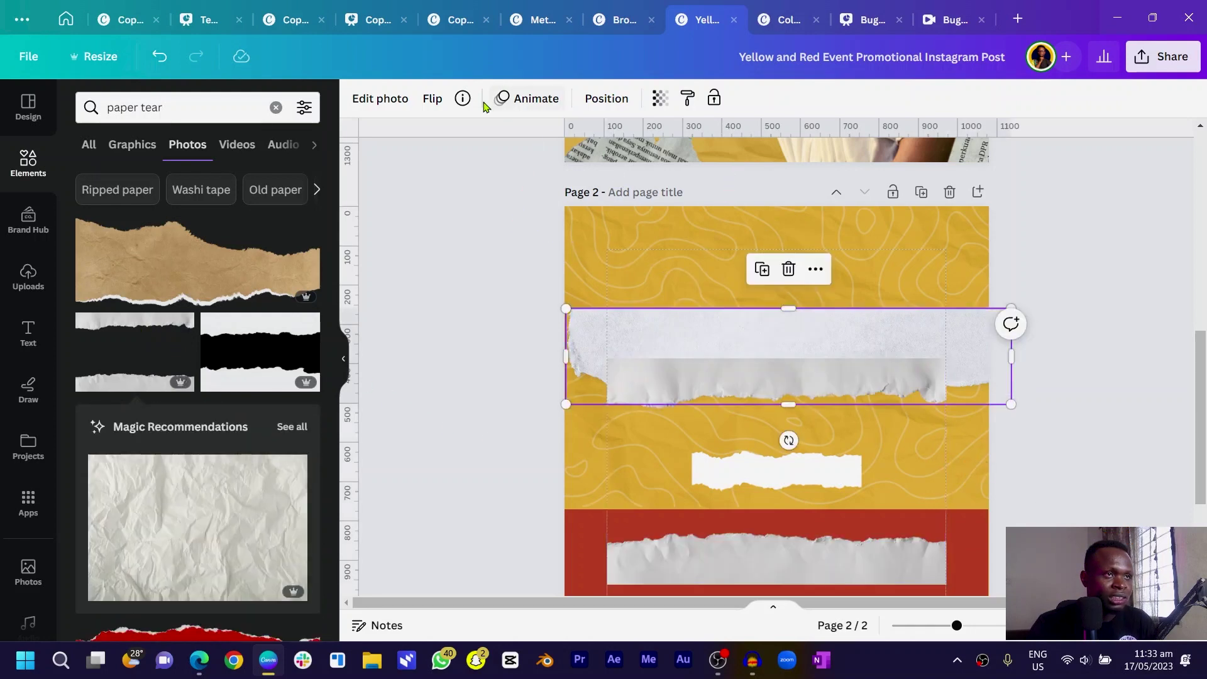
click(463, 98)
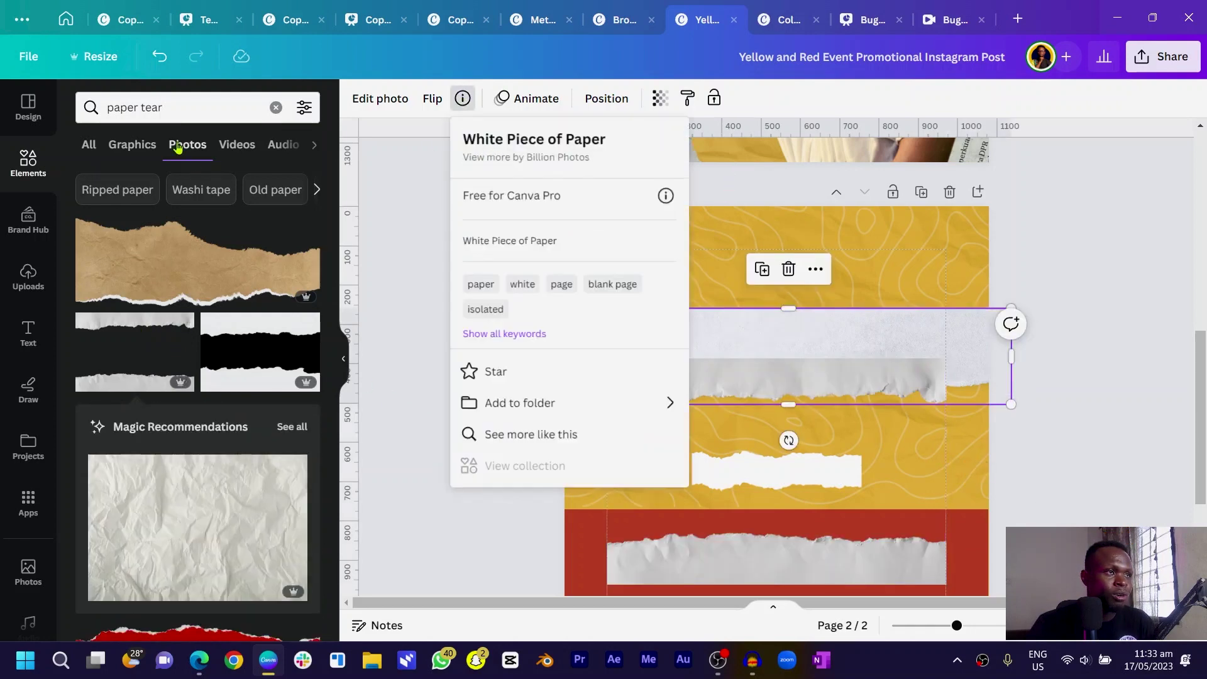
click(195, 111)
text(white piece of paper)
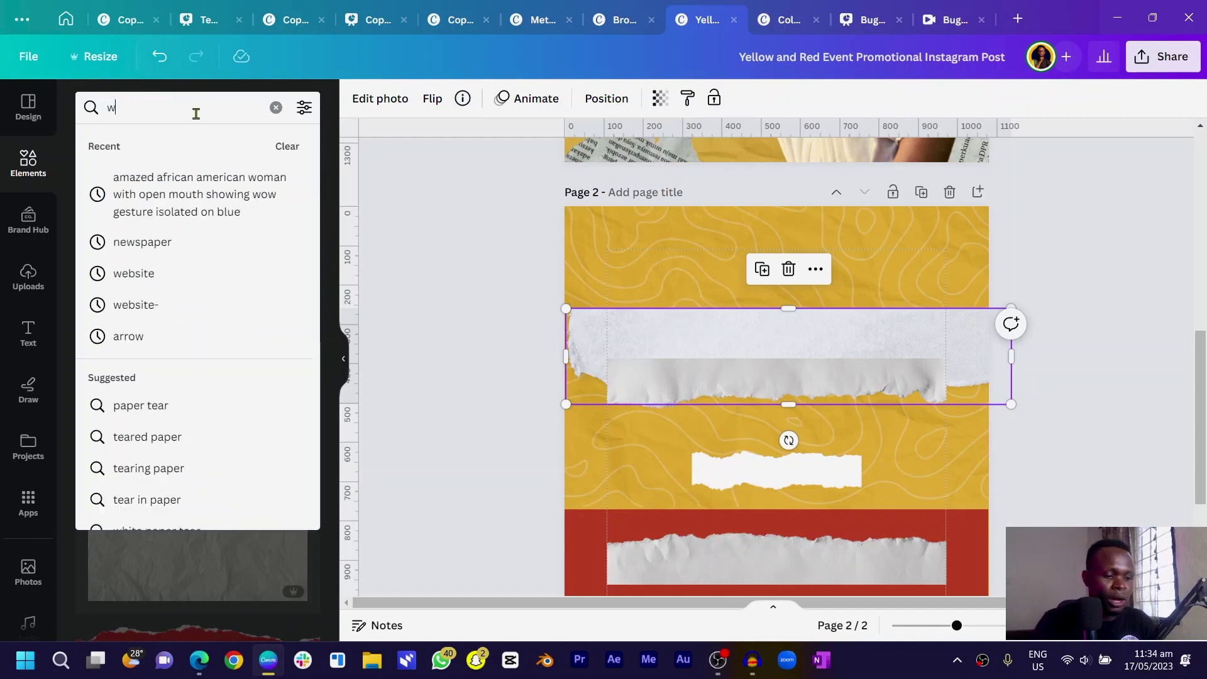
key(Return)
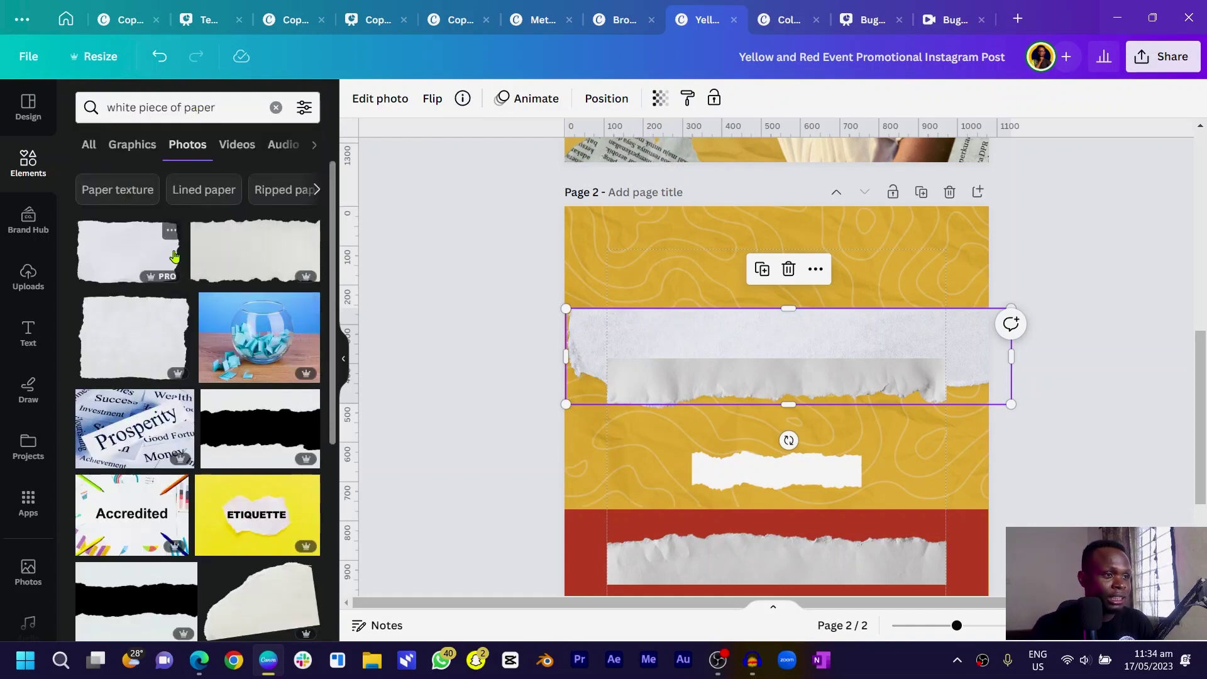
- Try adding the first white paper photo from the search results to page 2 and undo the addition
scroll(174, 256, down, 1)
drag(602, 340, 644, 345)
scroll(193, 368, up, 1)
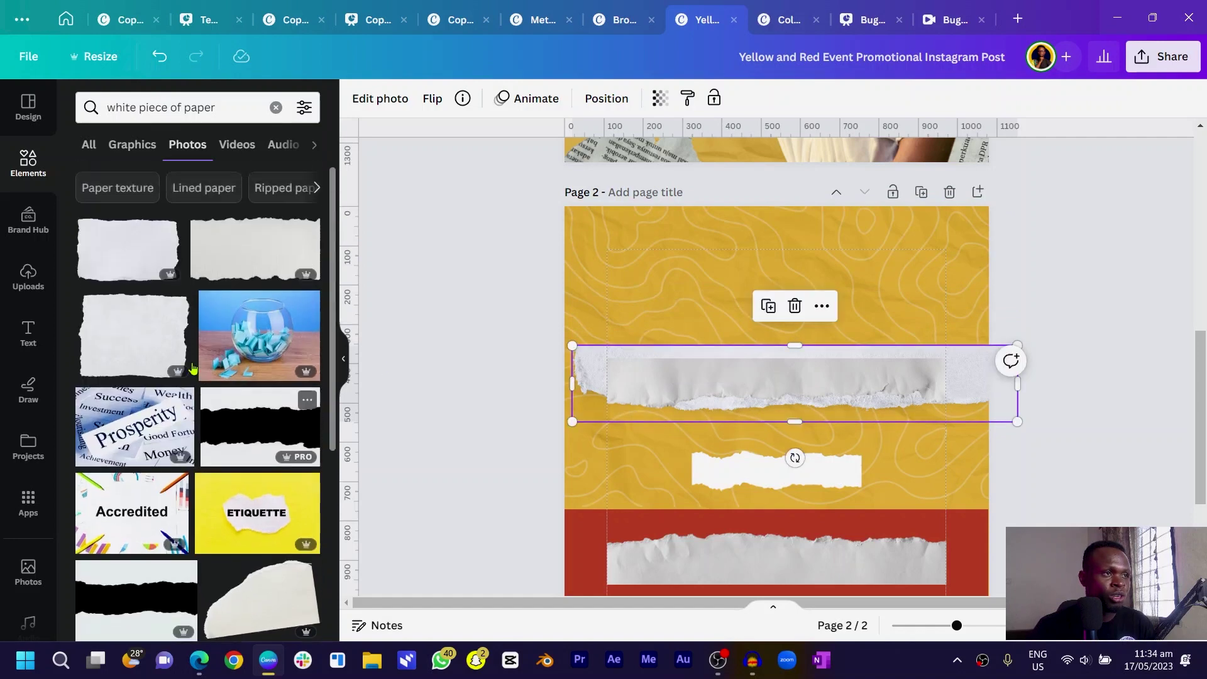
click(125, 248)
key(ctrl+z)
- Remove the grey torn paper photo from page 2 and enlarge the copied torn strip to the page width over the red band's upper edge
scroll(710, 395, down, 3)
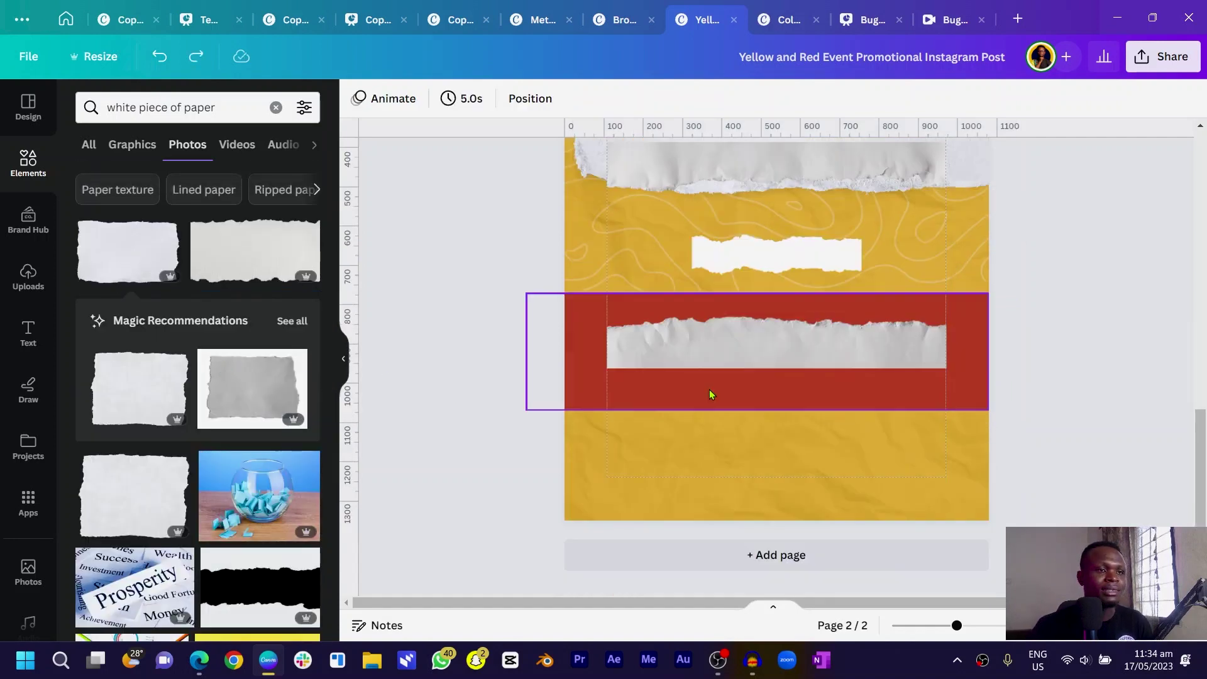
click(695, 356)
drag(691, 359, 692, 390)
drag(544, 318, 607, 286)
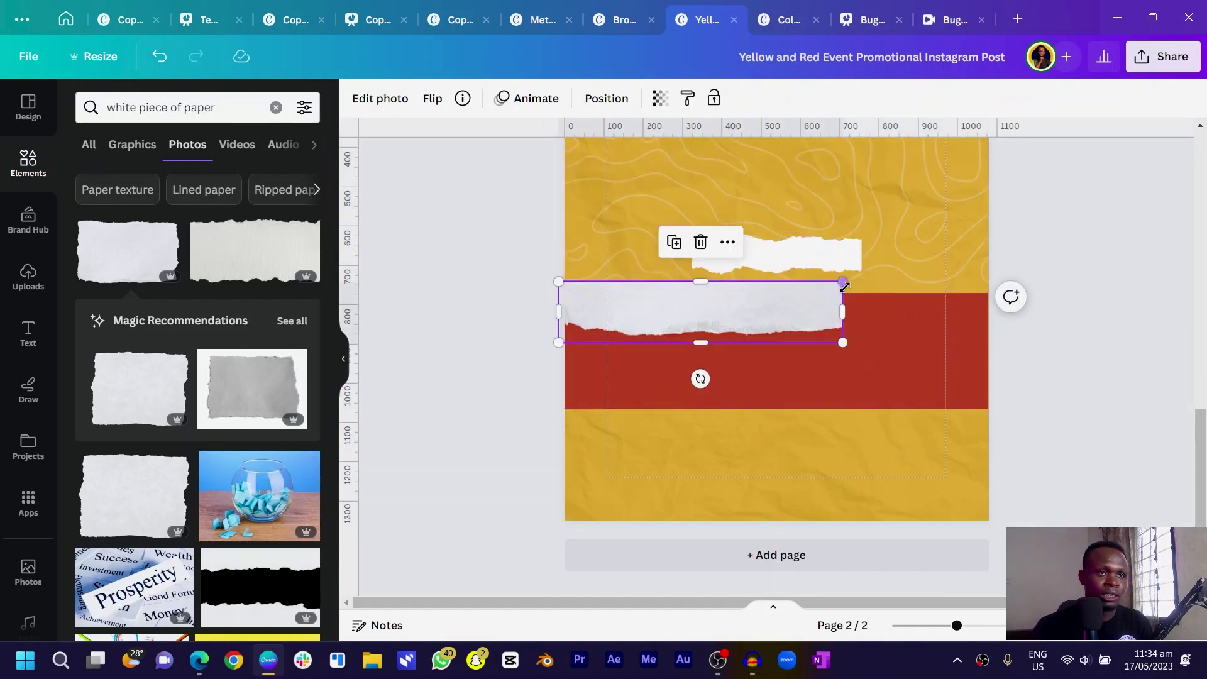
drag(842, 281, 989, 249)
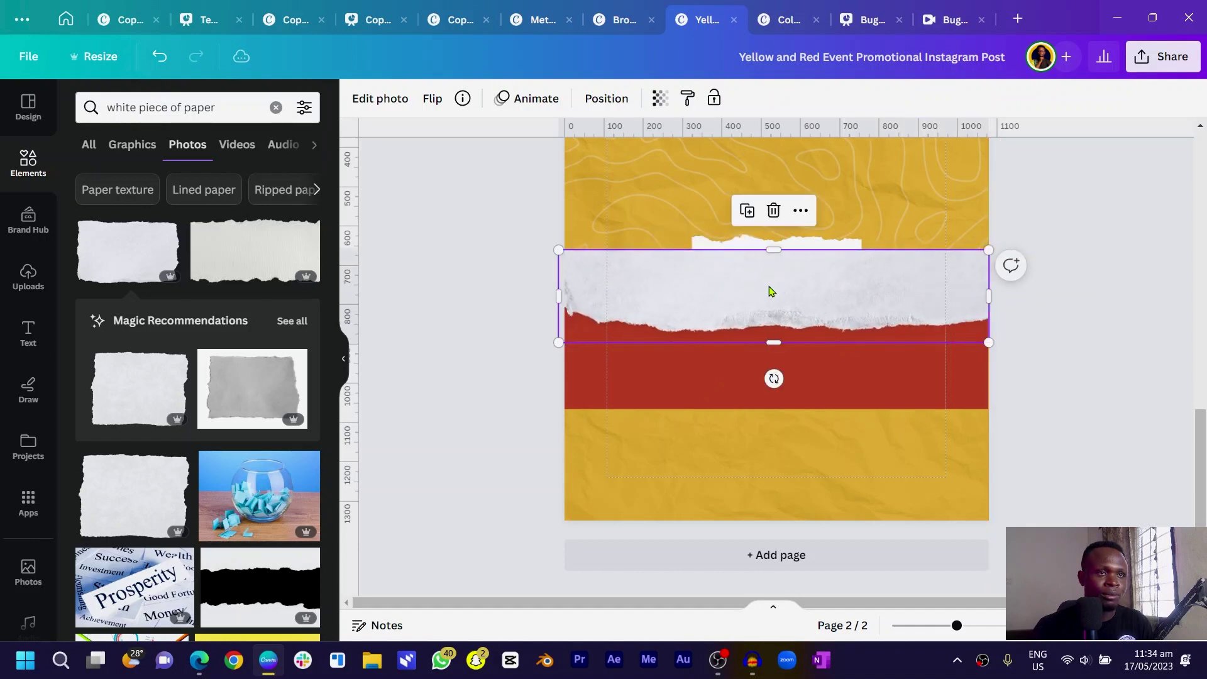
- Move the small white torn strip to the red band's lower edge, and crop the wide torn paper's top to a height of about 163
drag(796, 242, 838, 405)
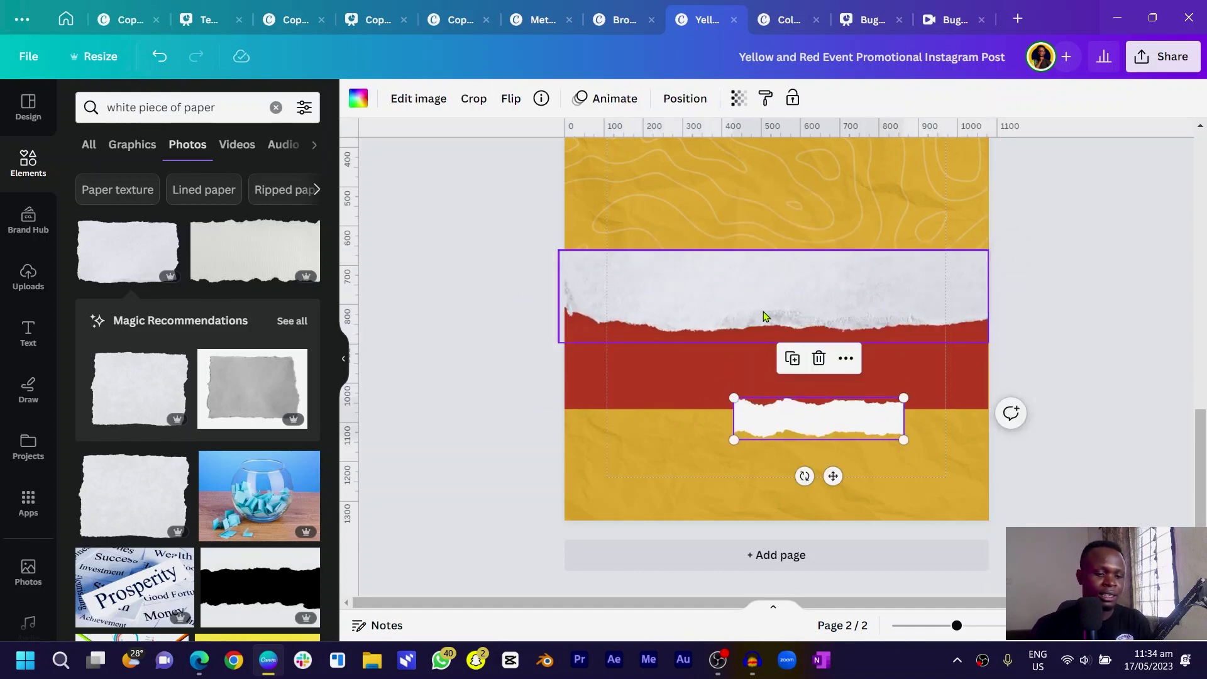
scroll(763, 316, up, 2)
click(730, 250)
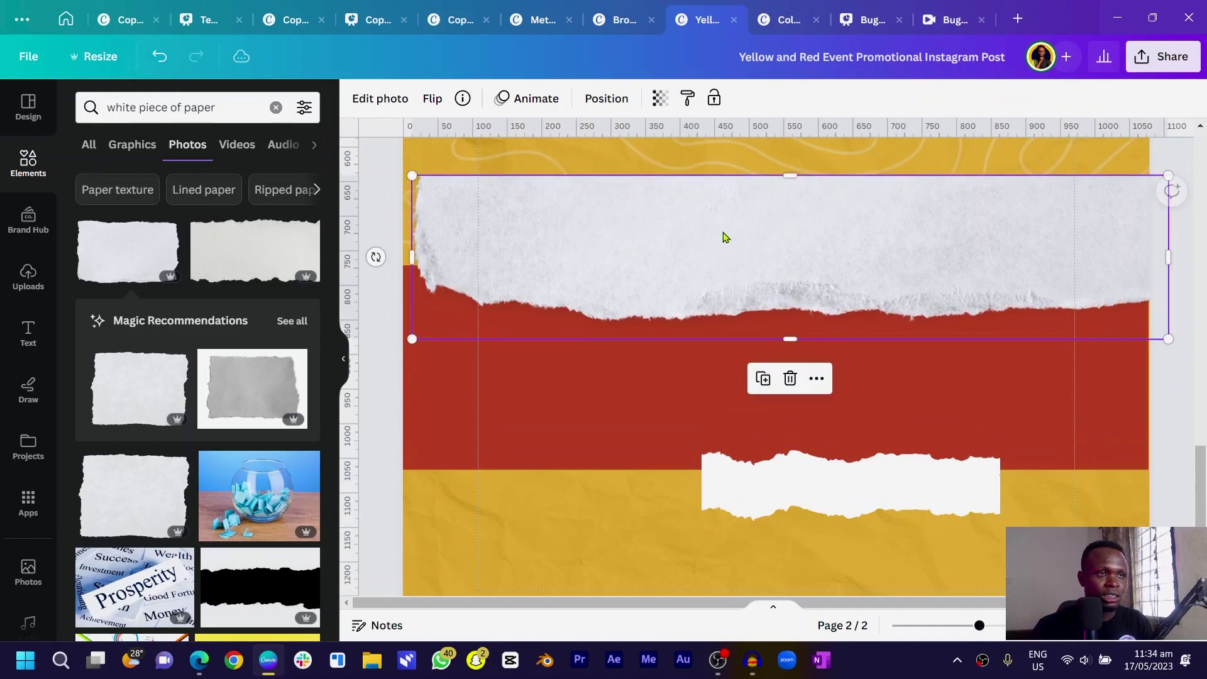
drag(723, 234, 689, 256)
drag(771, 204, 757, 255)
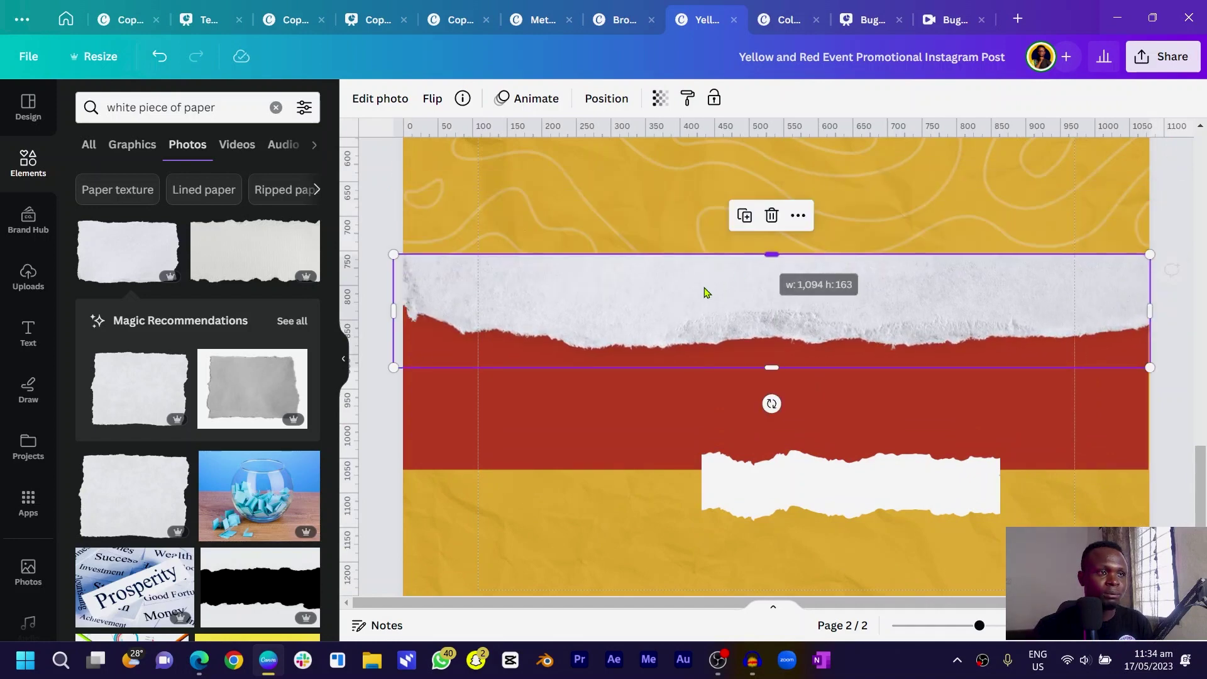
drag(706, 293, 705, 294)
click(371, 427)
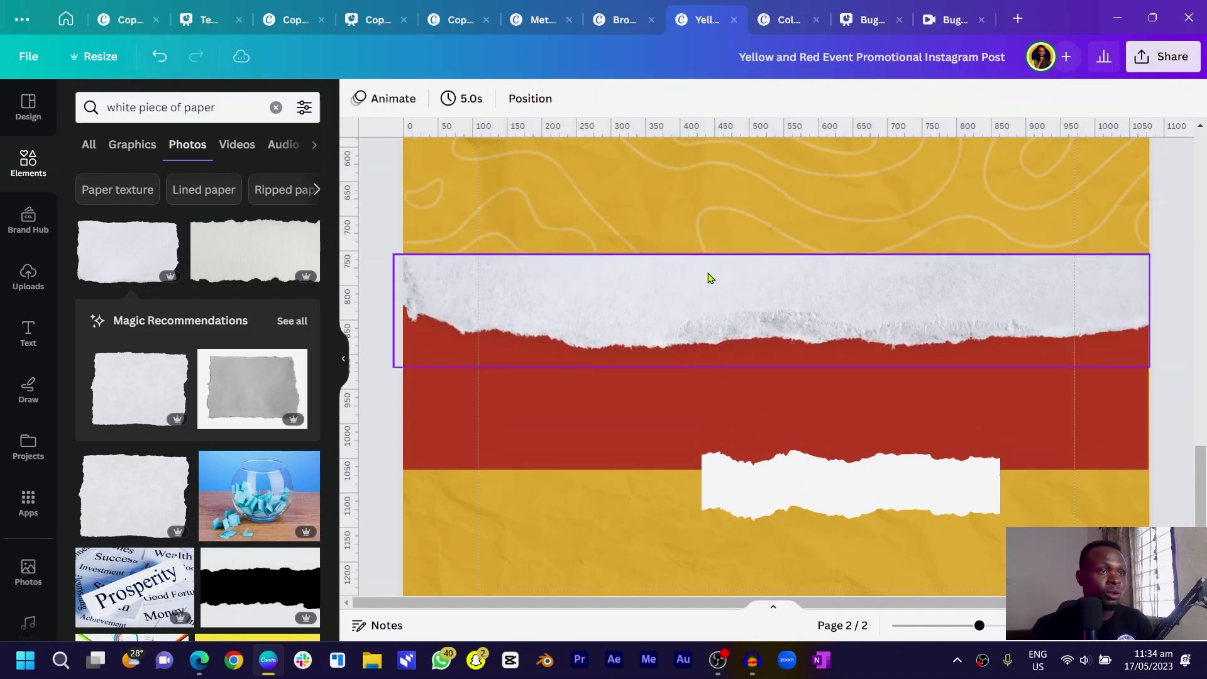
- Duplicate the wide torn paper strip and bring up the Duotone option among the copy's photo effects
click(706, 301)
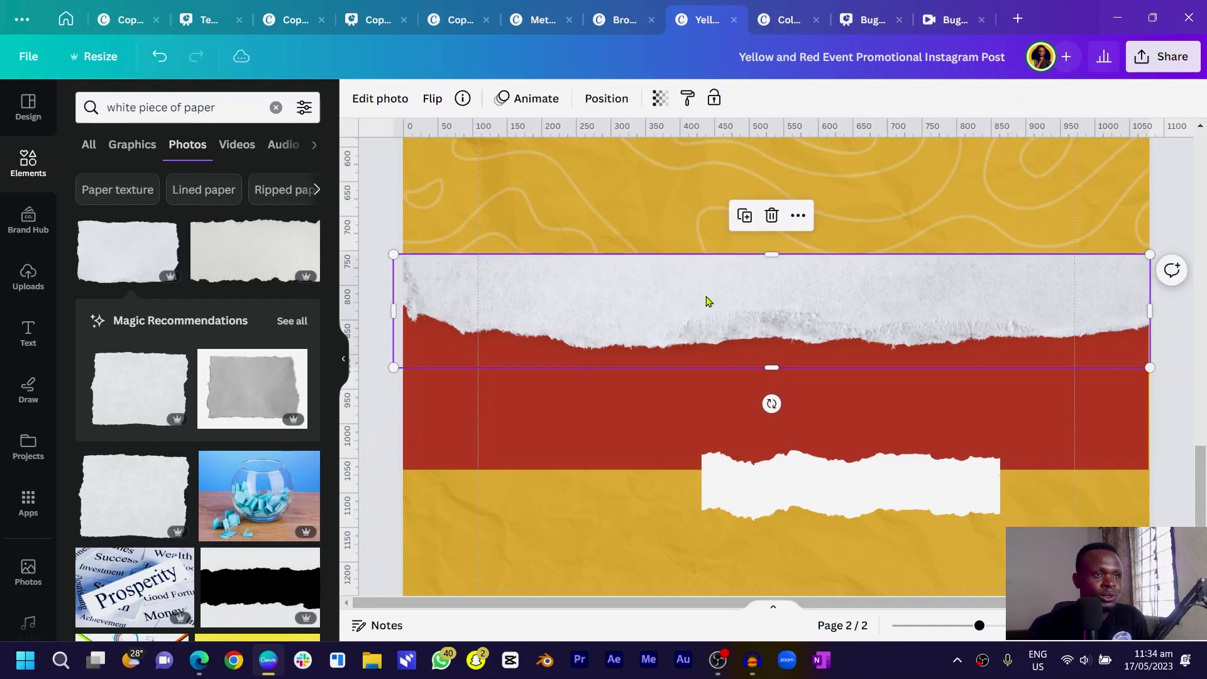
key(ctrl+d)
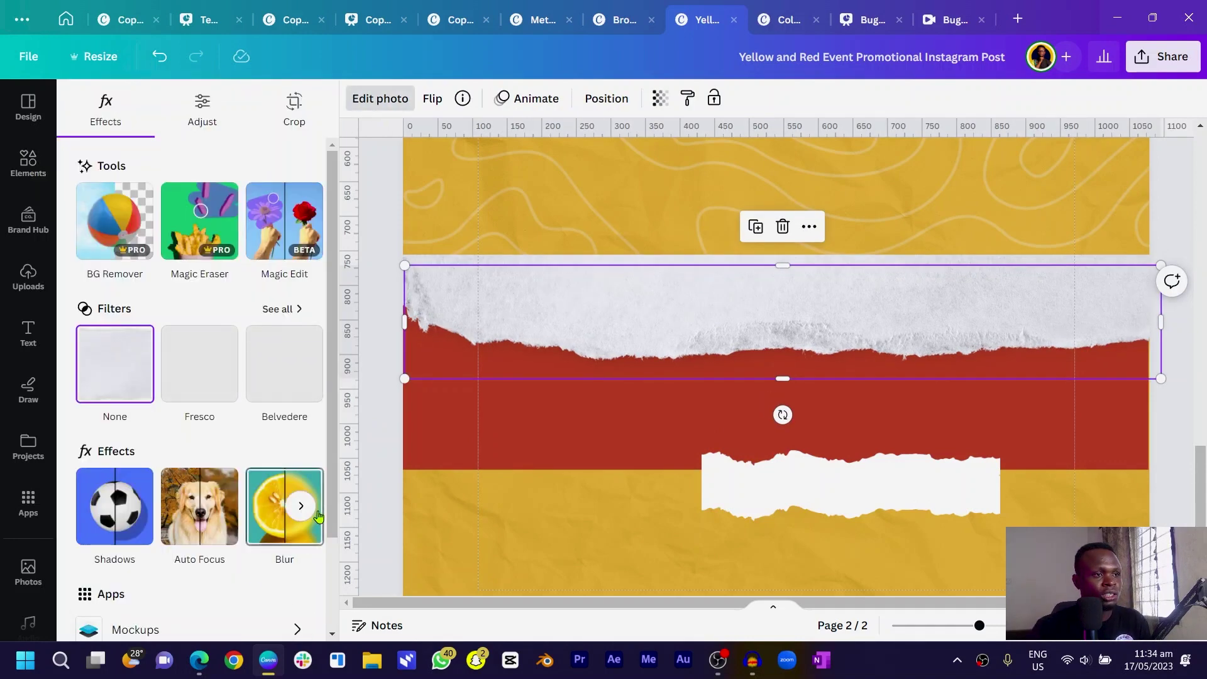
click(302, 514)
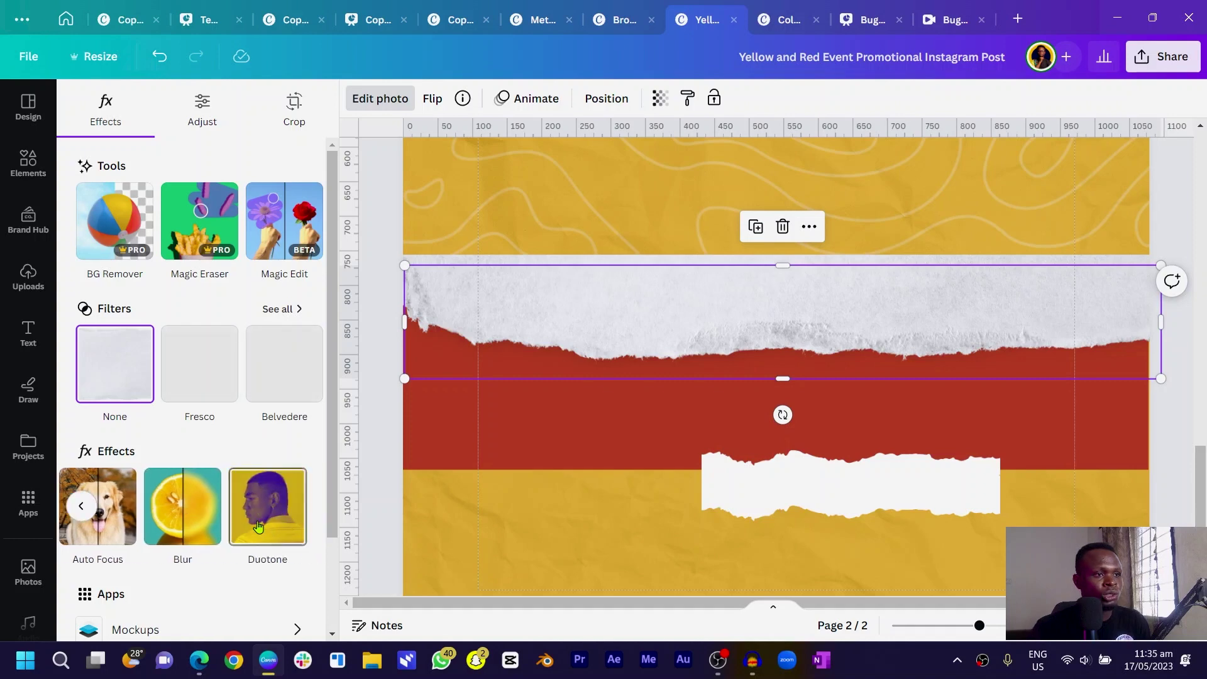
- Uncover the page background below the red band, look up its yellow hex code, and restore the paper texture's position
click(478, 535)
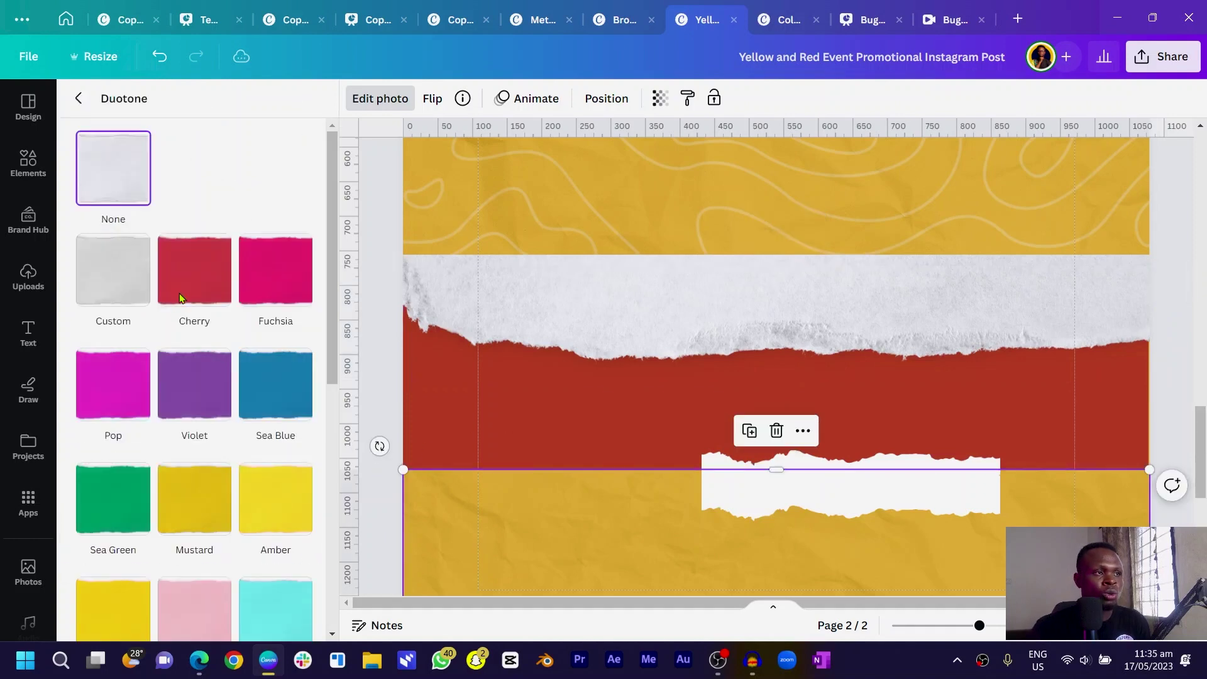
drag(503, 488, 501, 549)
click(469, 497)
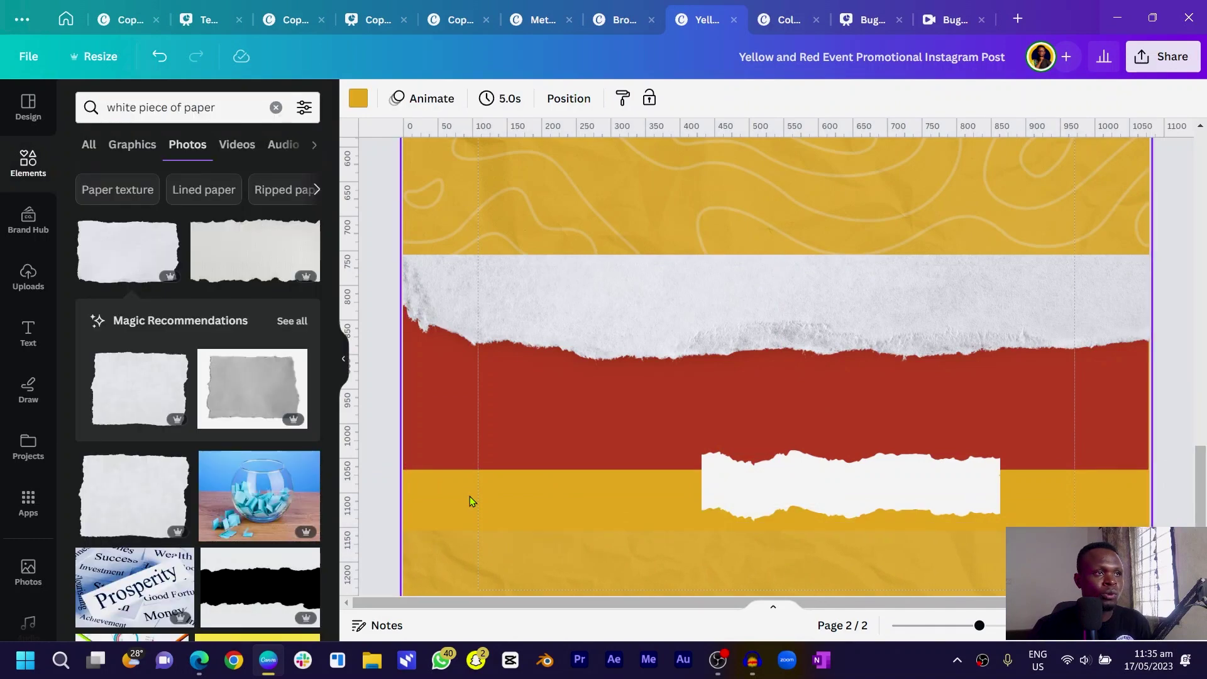
click(357, 108)
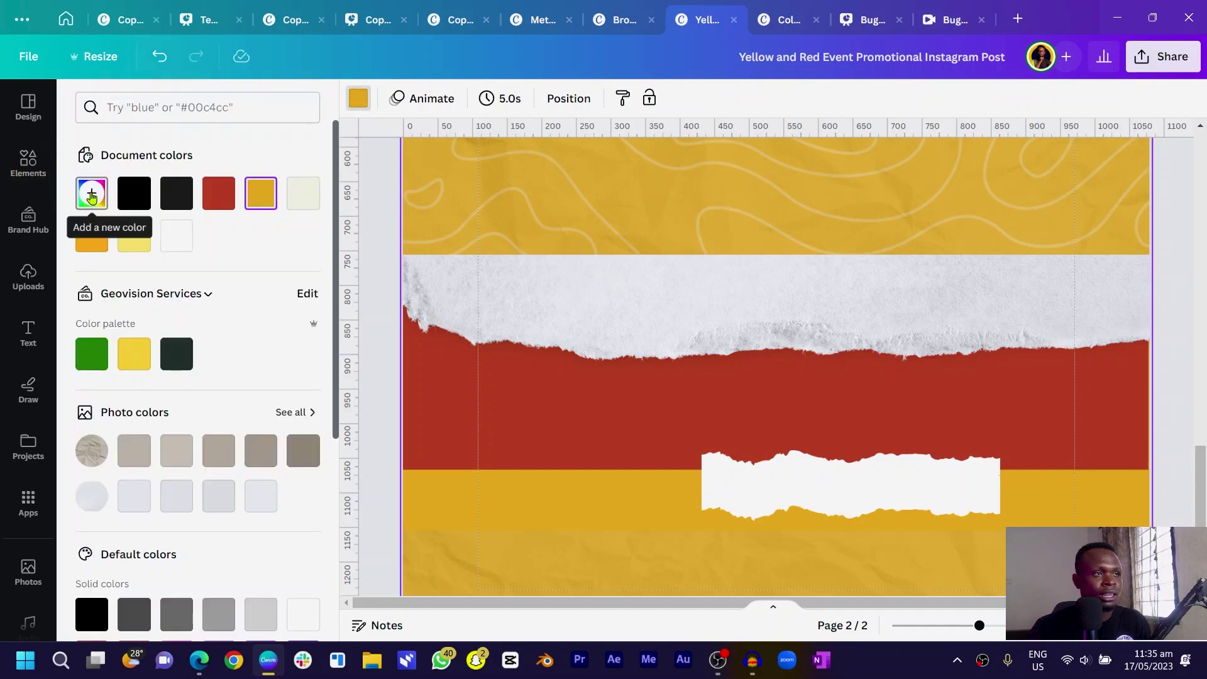
click(92, 193)
key(ctrl+c)
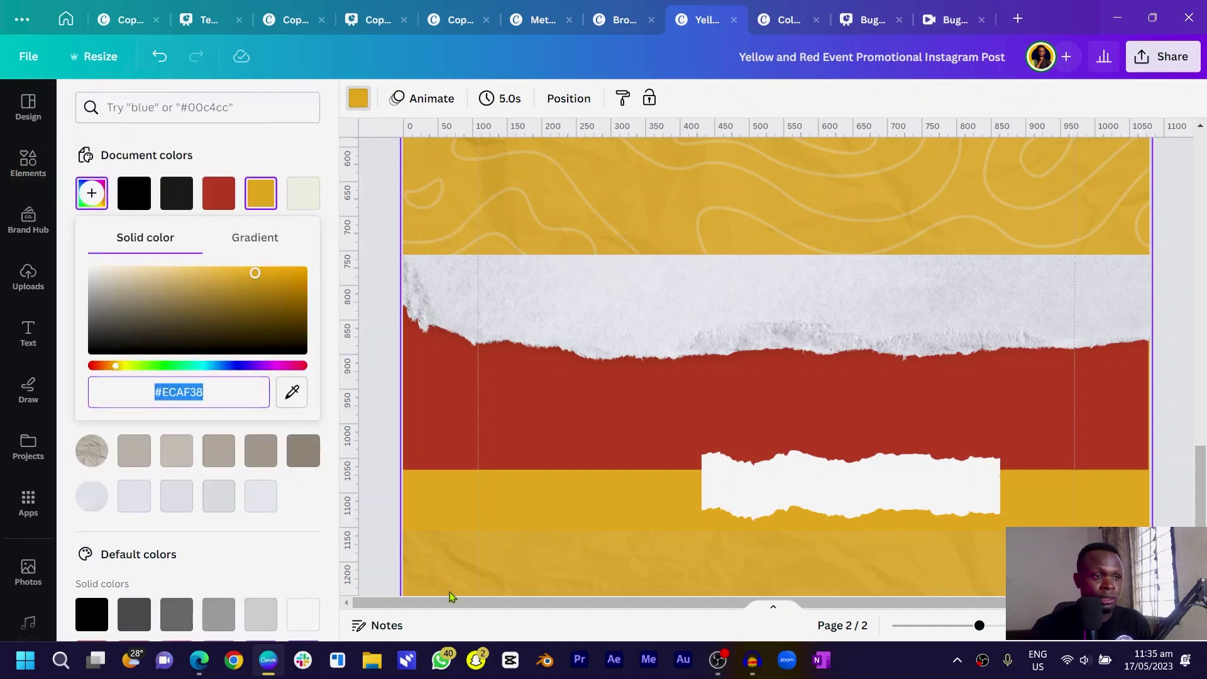
click(525, 508)
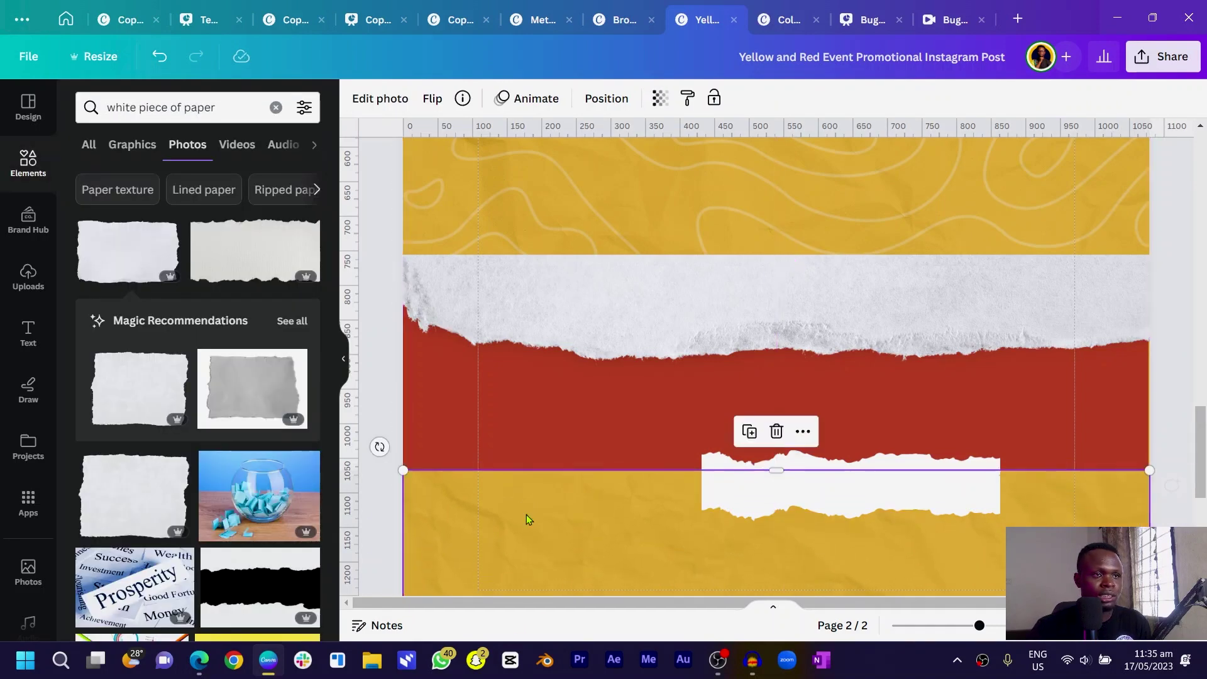
- Move the duplicated torn paper strip up onto the yellow area above the original strip
scroll(526, 514, up, 2)
key(ctrl+v)
drag(597, 547, 584, 328)
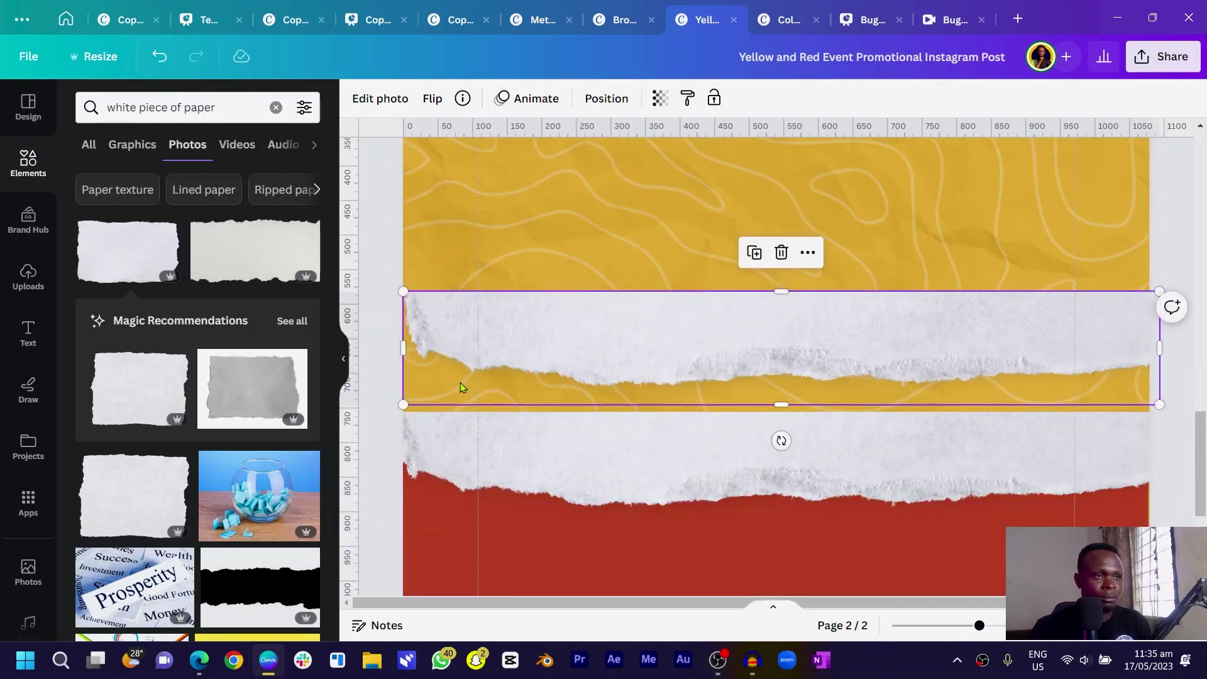
- Apply a custom Duotone effect to the upper torn paper copy, with both highlights and shadows set to #ECAF38
click(379, 98)
mouse_move(280, 541)
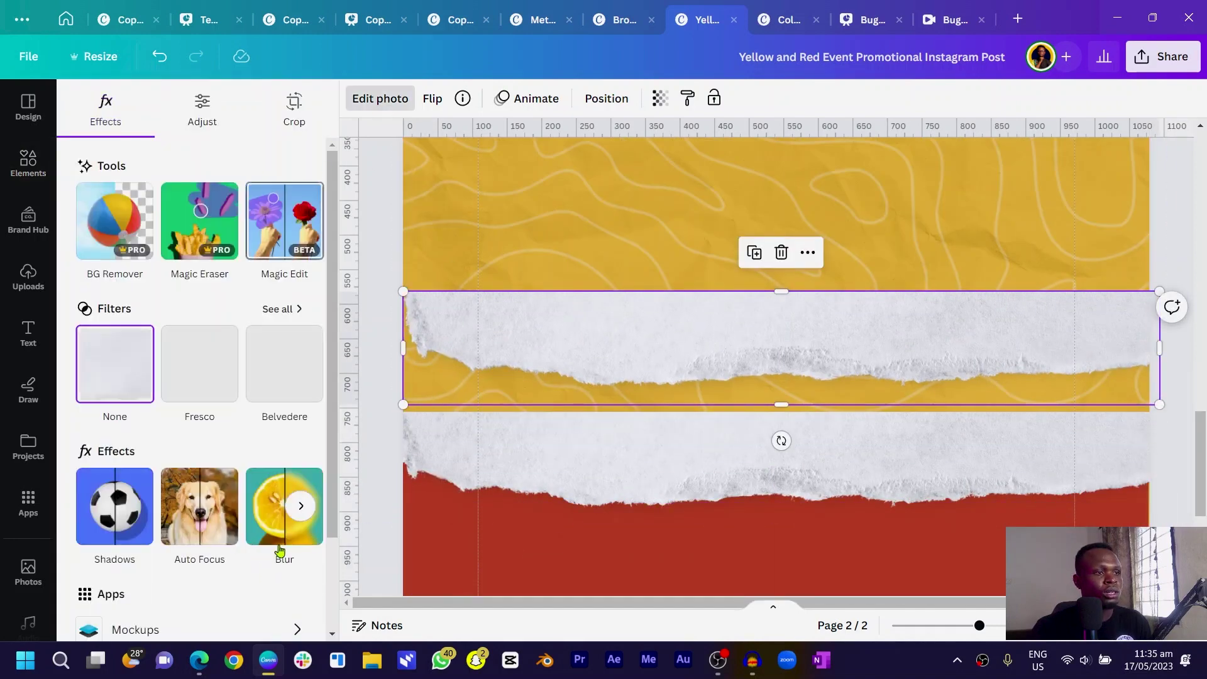
click(303, 508)
click(252, 516)
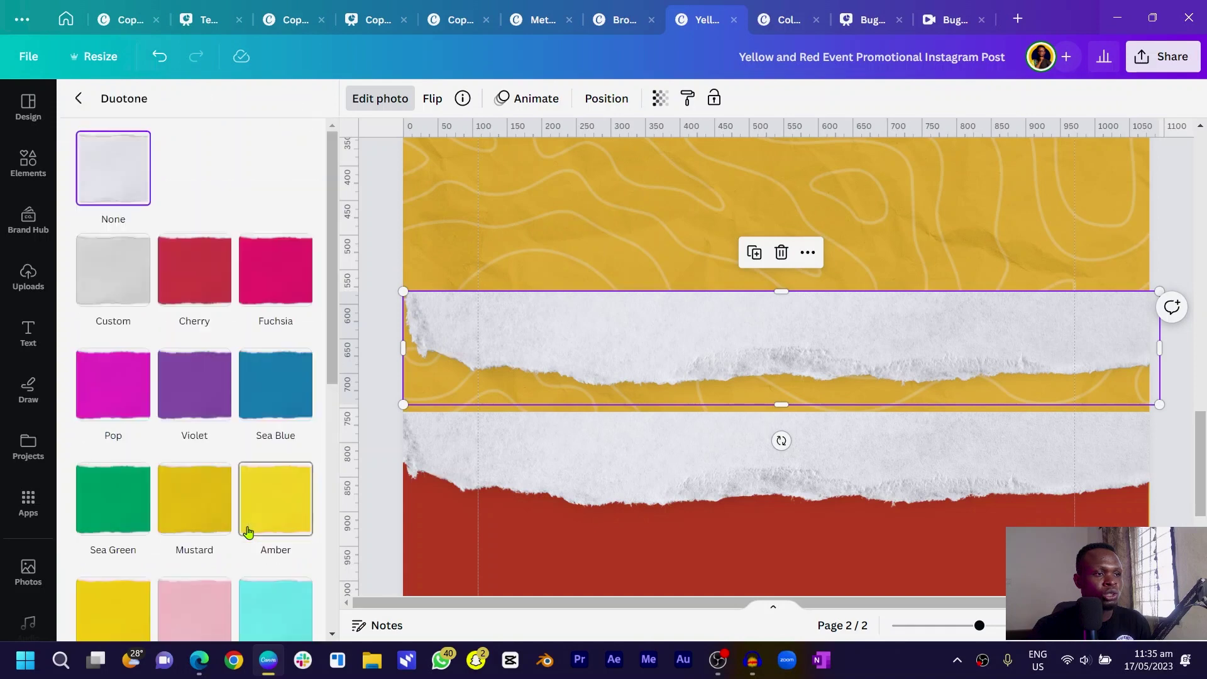
click(106, 283)
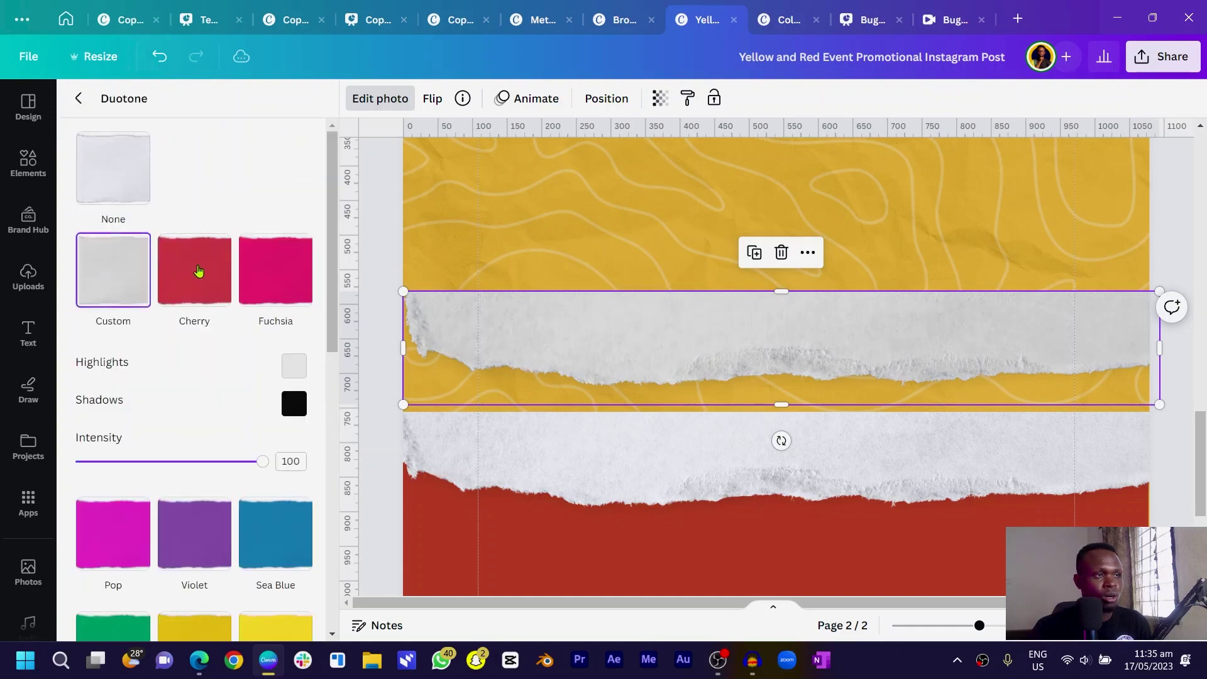
click(293, 368)
text(#E3AF3E)
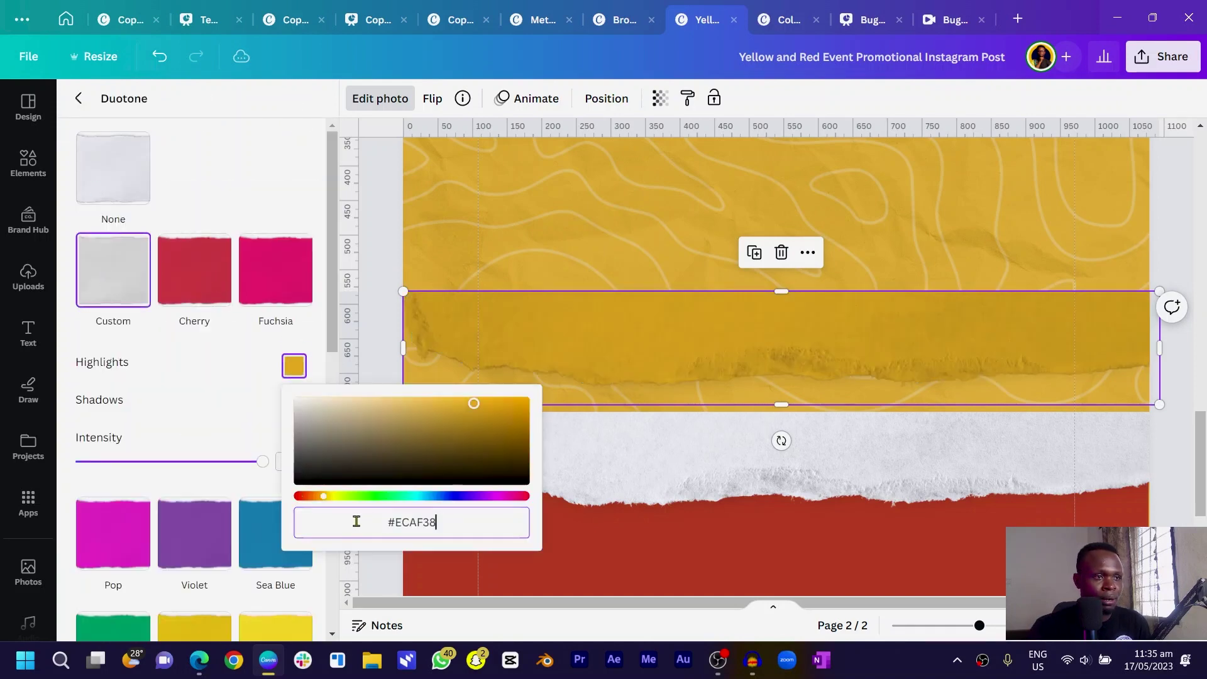
click(296, 405)
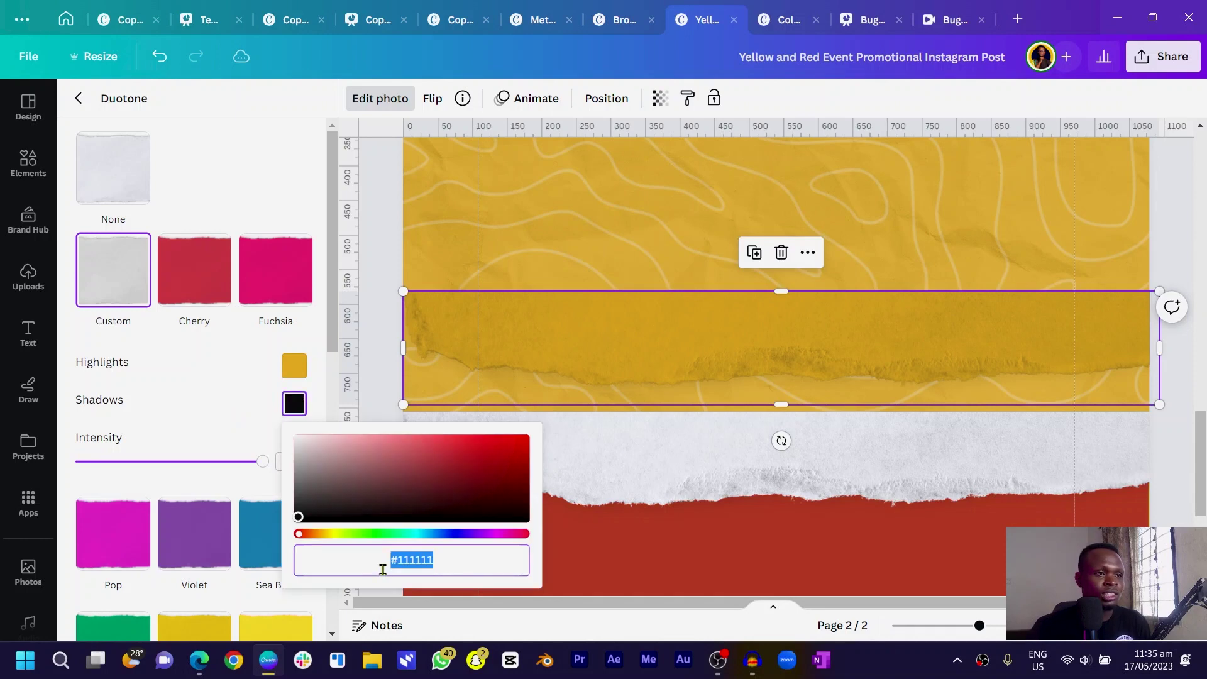
key(ctrl+v)
click(187, 427)
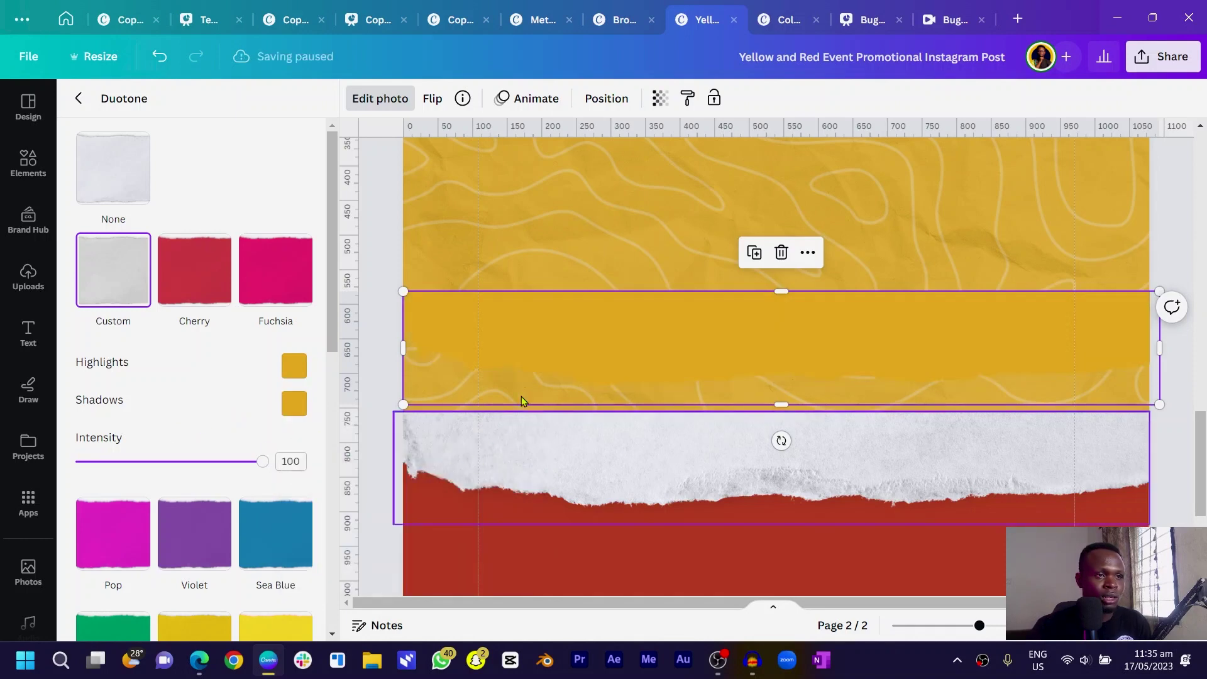
- Duplicate the yellow torn strip and rotate the copy roughly 180 degrees, placing it just above the original yellow strip
drag(538, 345, 531, 425)
key(ctrl+d)
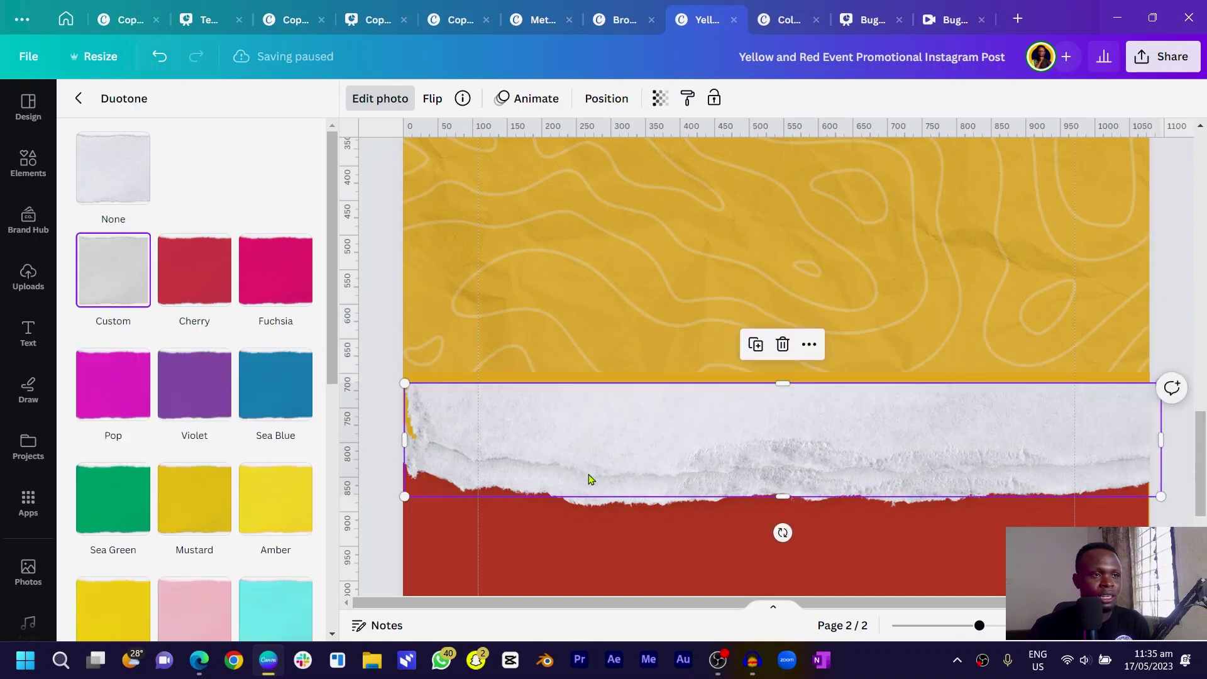
key(ctrl+z)
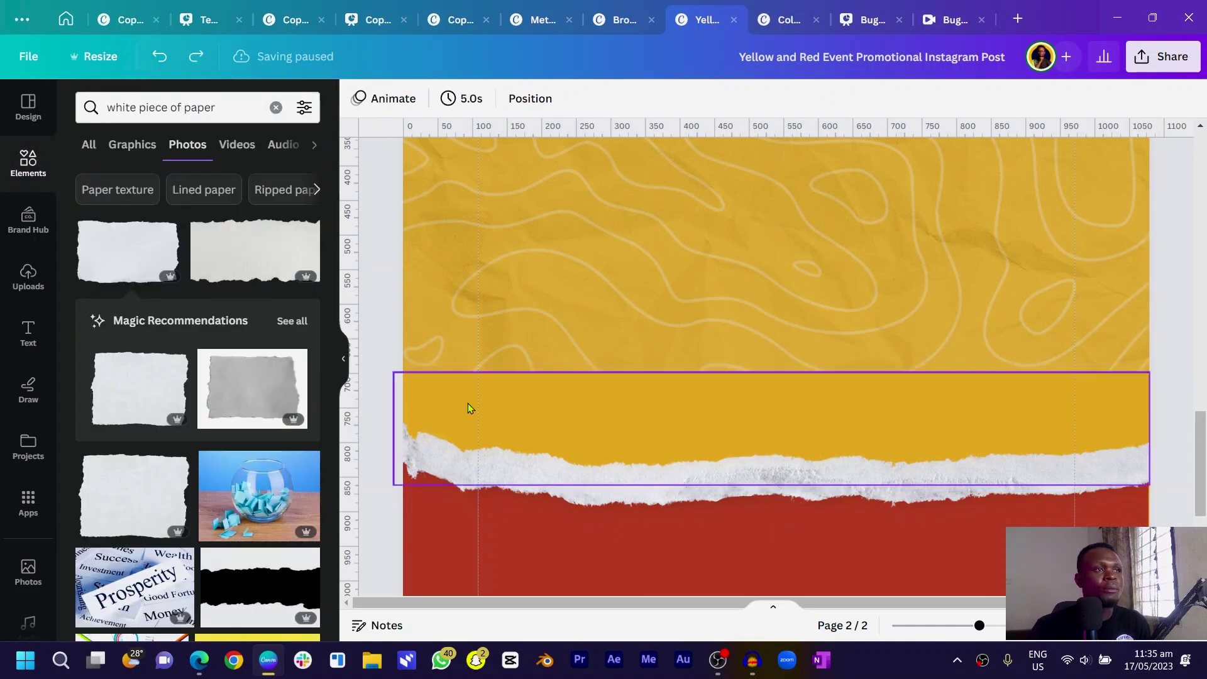
drag(467, 409, 476, 361)
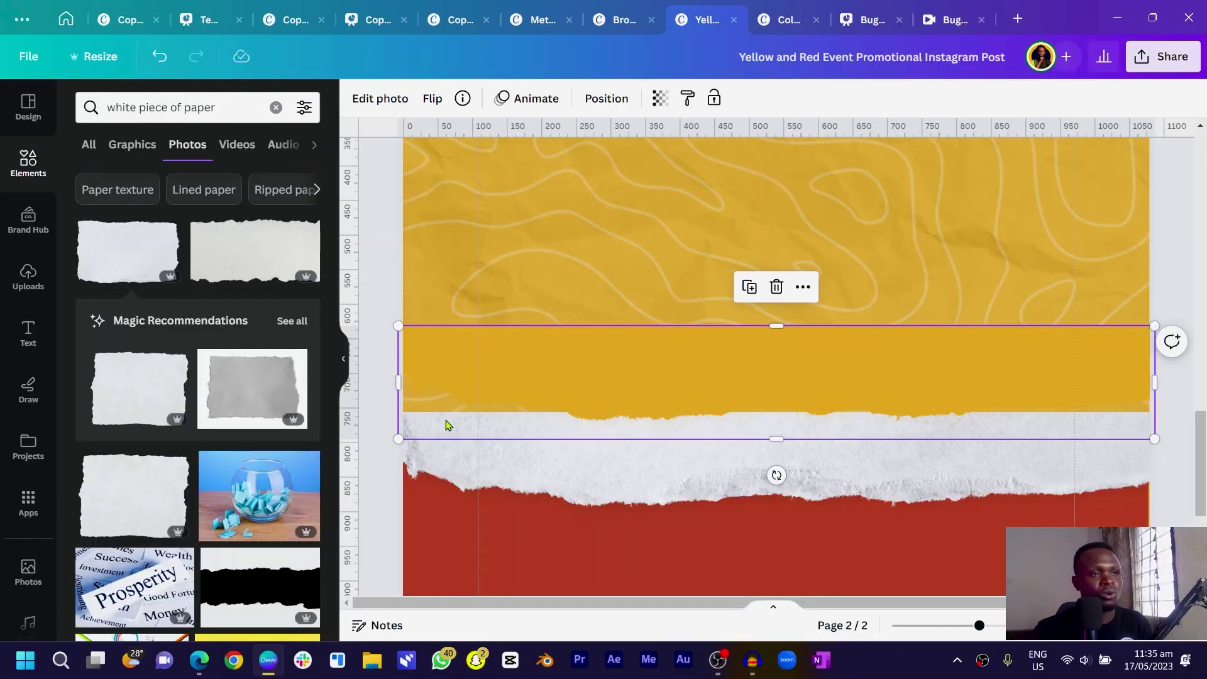
key(ctrl+d)
drag(469, 386, 471, 371)
drag(776, 466, 770, 217)
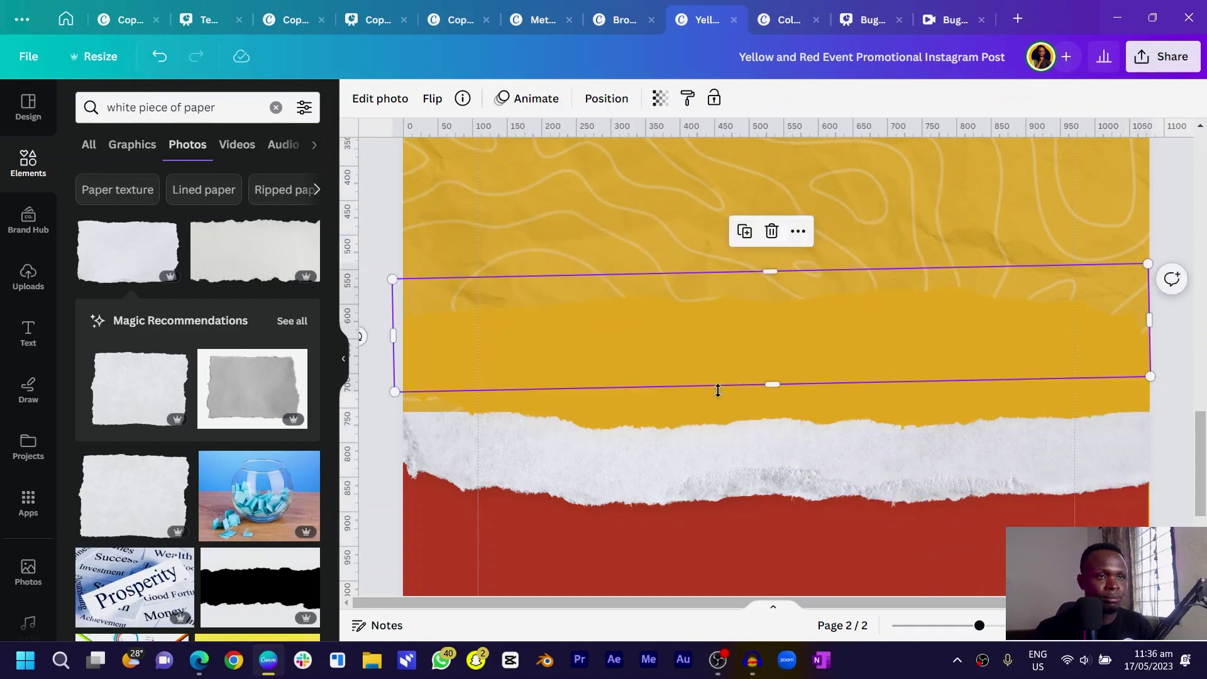
- Group the two yellow torn strips and move the group down over the white strip, leaving a thin white torn edge
shift+click(681, 428)
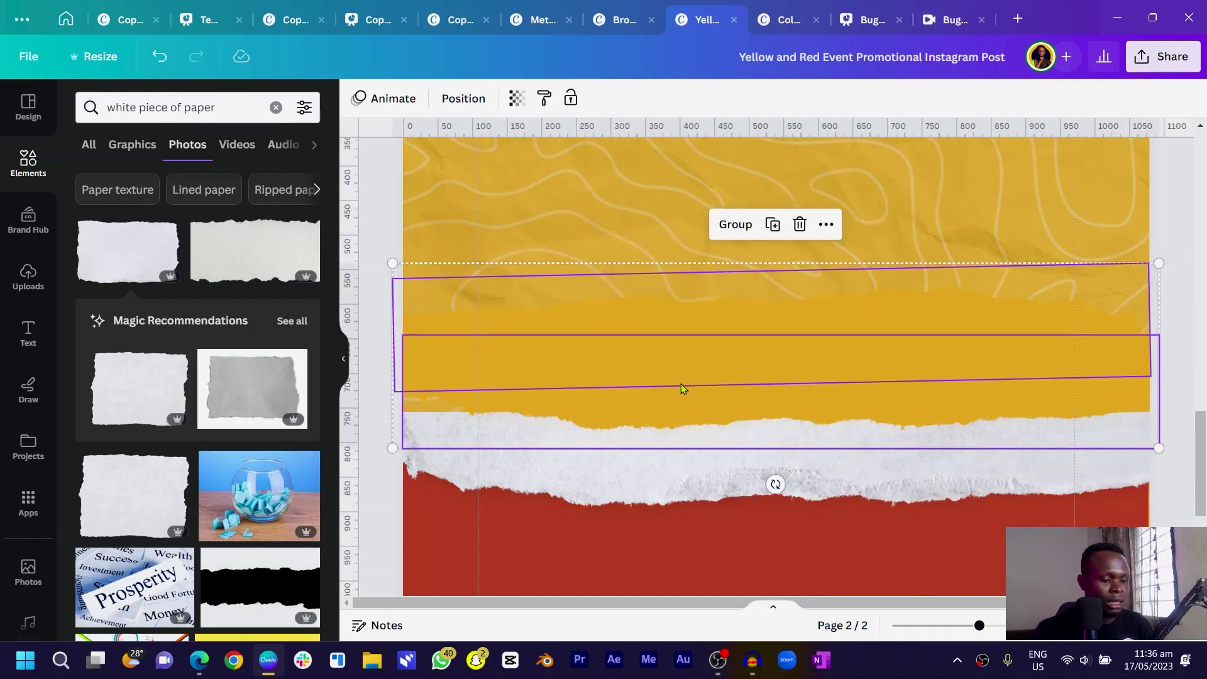
key(ctrl+g)
drag(679, 379, 673, 413)
- Send the yellow group and the white torn strip behind the paper textures and pattern, and nudge both up along the red band's upper edge
shift+click(648, 494)
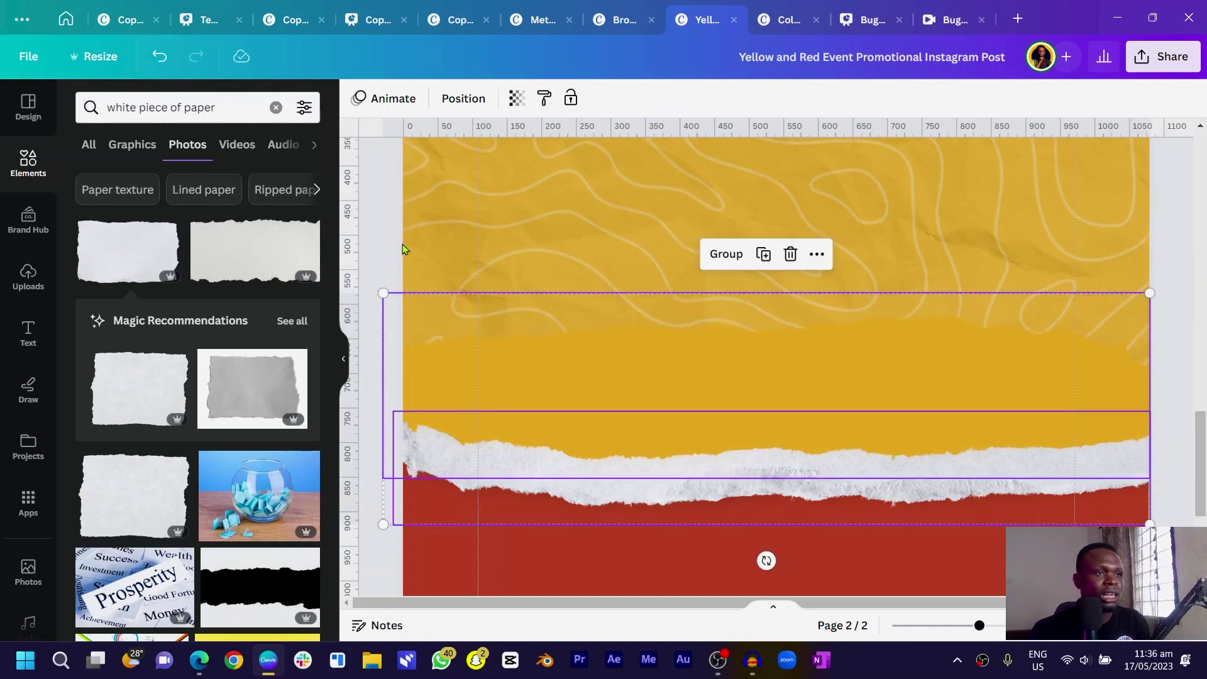
click(487, 498)
key(shift)
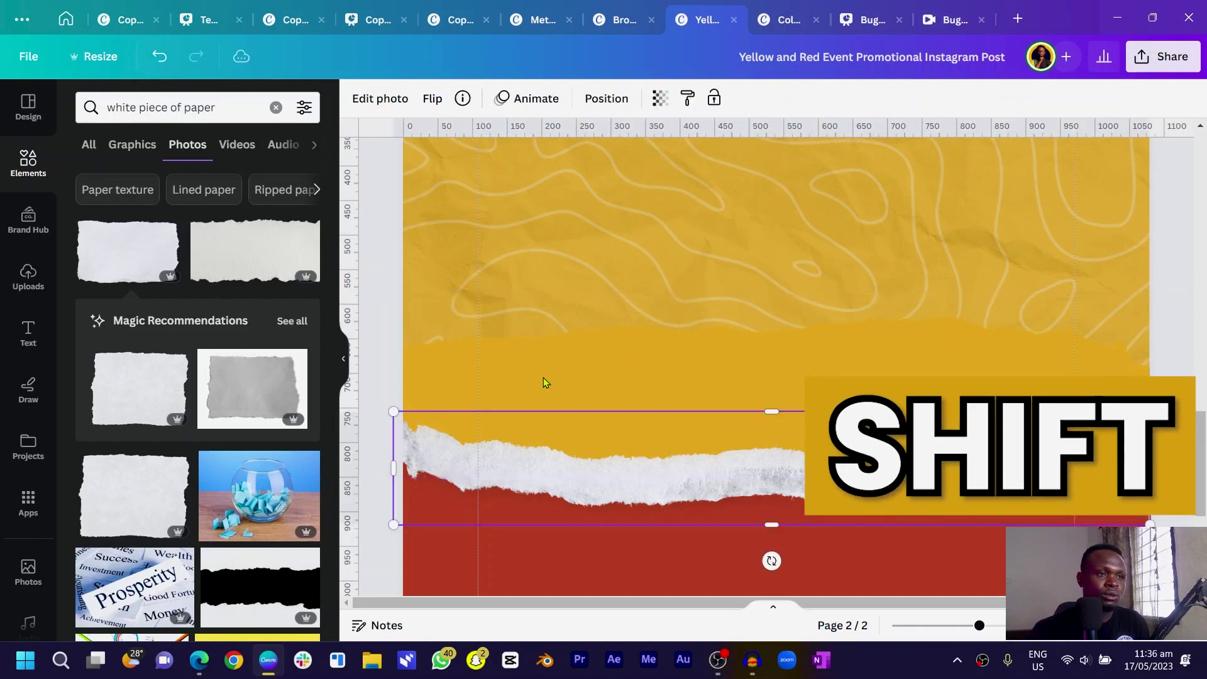
shift+click(544, 380)
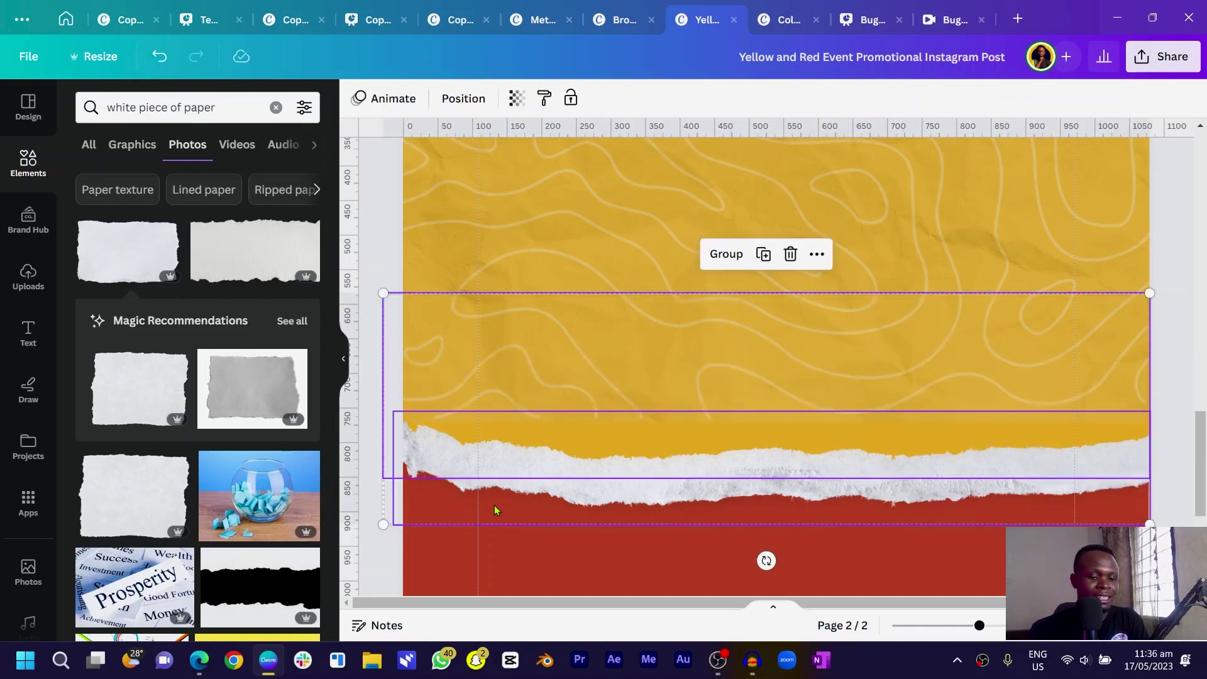
key(shift+Up)
key(shift+Up)
key(shift+Up)
key(shift+Up)
key(Up)
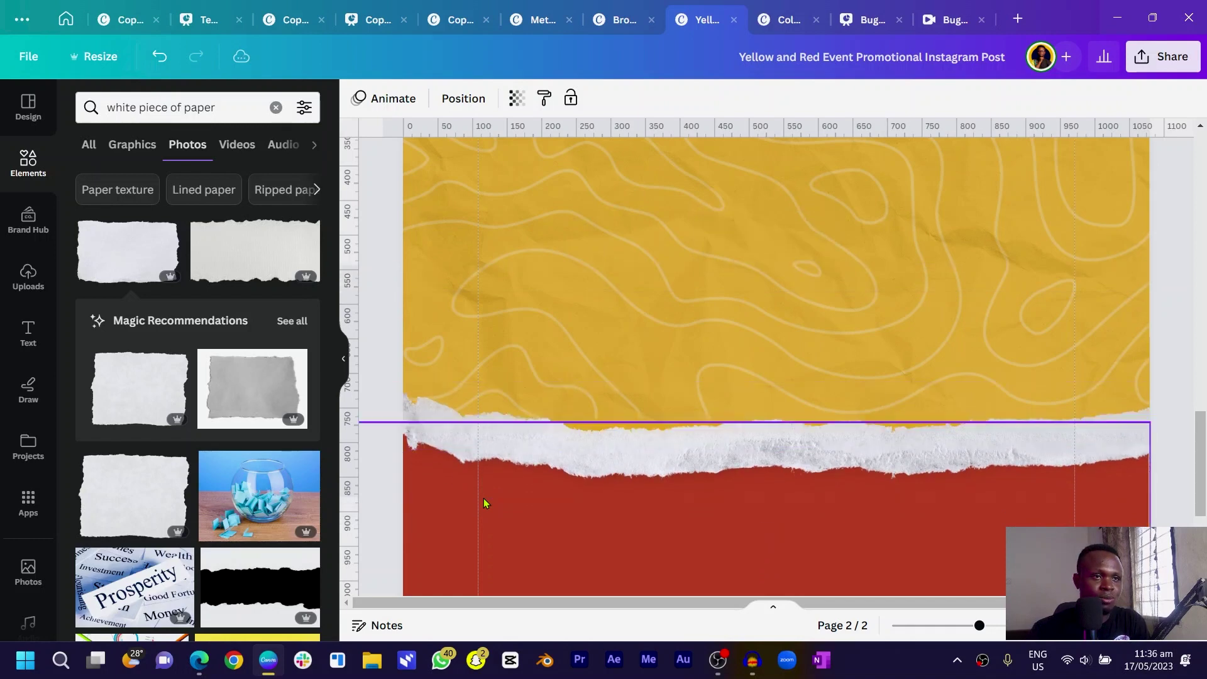
- Delete the small white torn strip at the red band's lower edge
scroll(380, 462, down, 2)
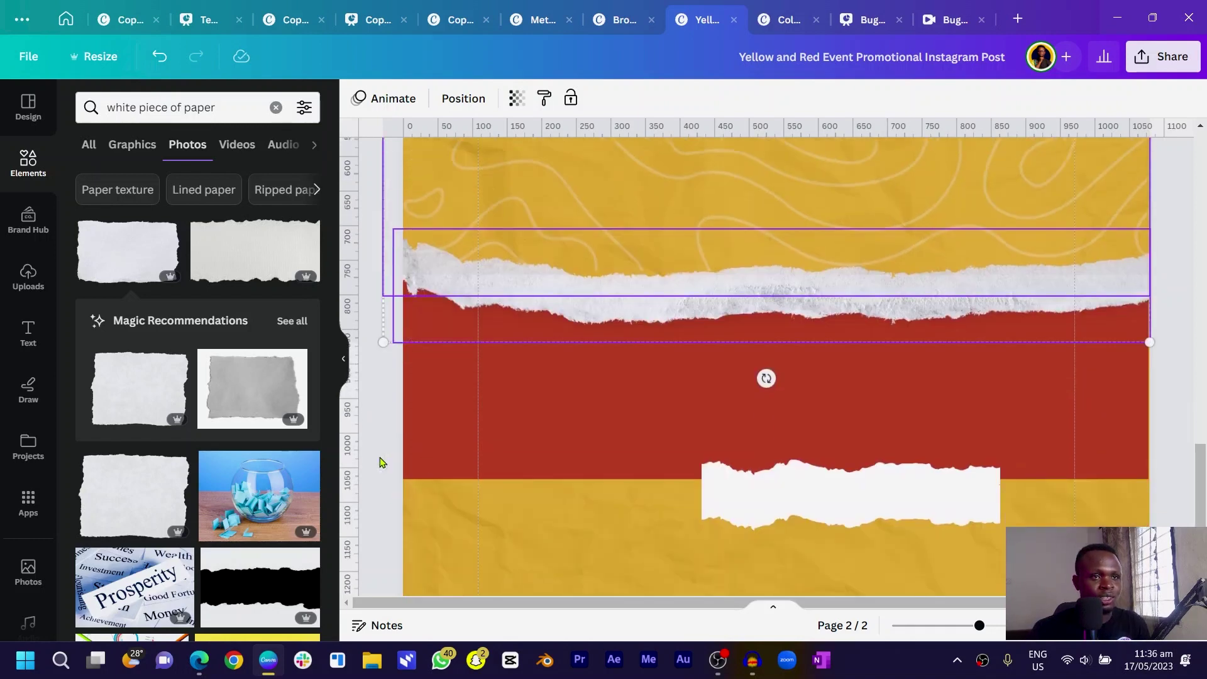
click(778, 504)
key(Delete)
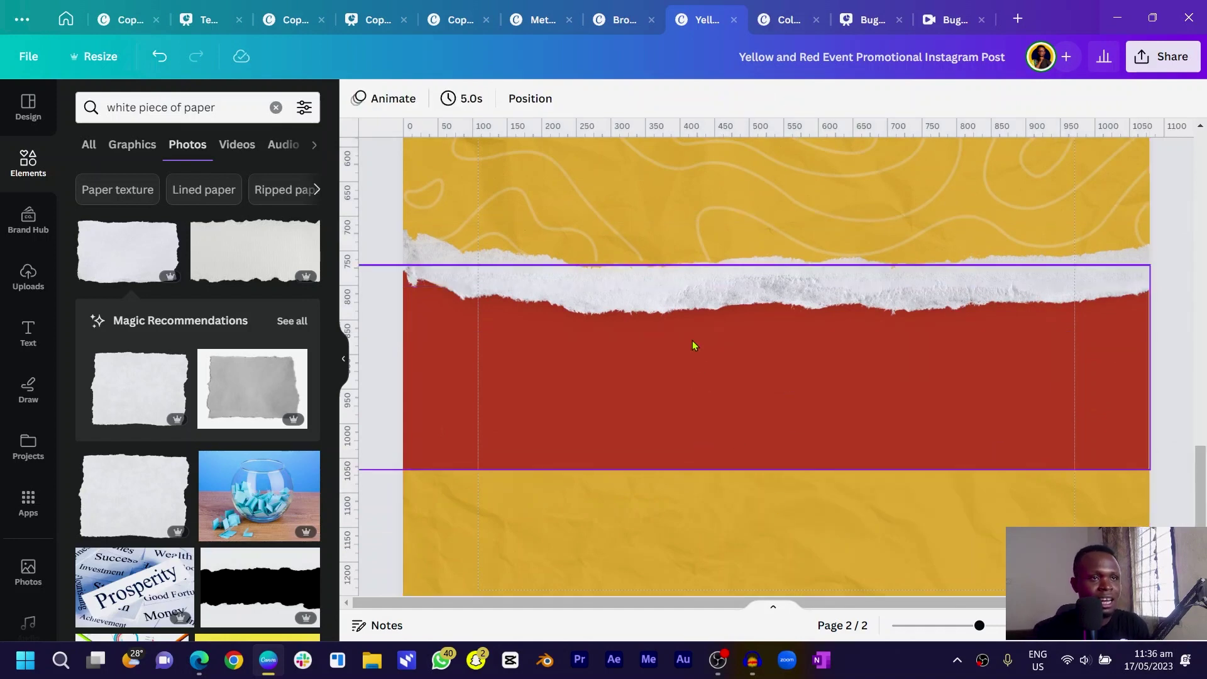
click(652, 313)
key(ctrl+d)
key(ctrl+z)
- Select the yellow group and white torn strip beneath the paper texture together, and show the page's layer list
scroll(649, 308, up, 1)
click(617, 296)
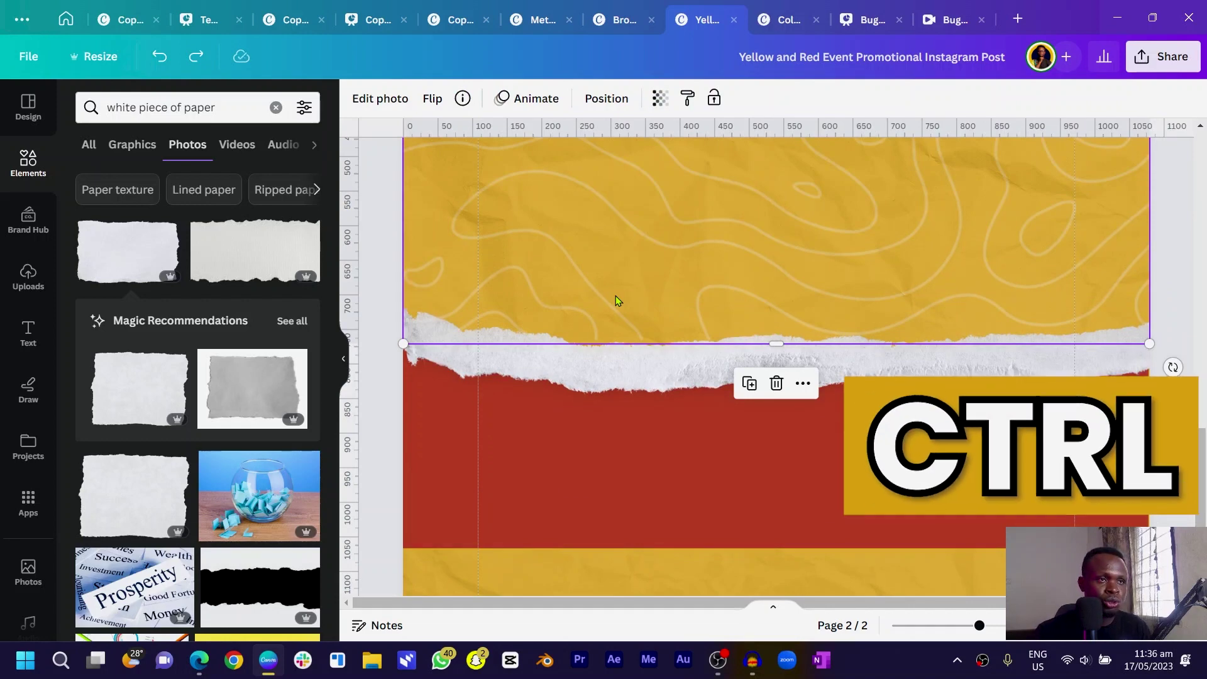
ctrl+click(616, 296)
ctrl+click(616, 295)
shift+click(616, 402)
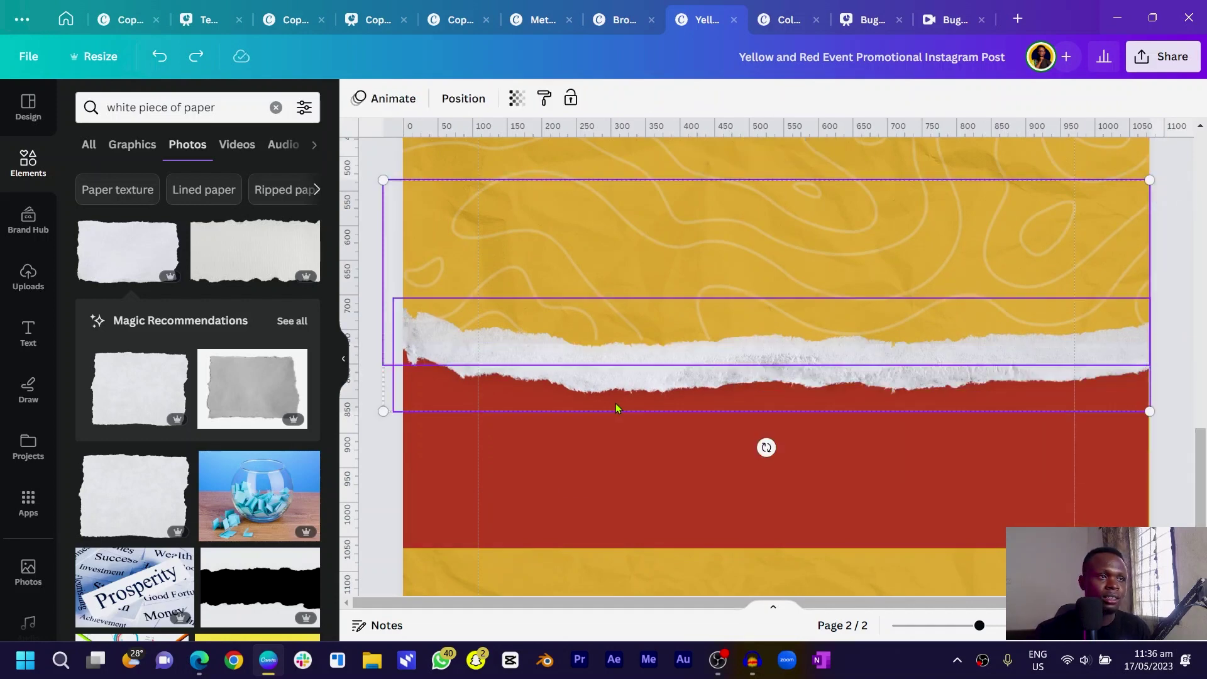
right_click(587, 387)
mouse_move(710, 481)
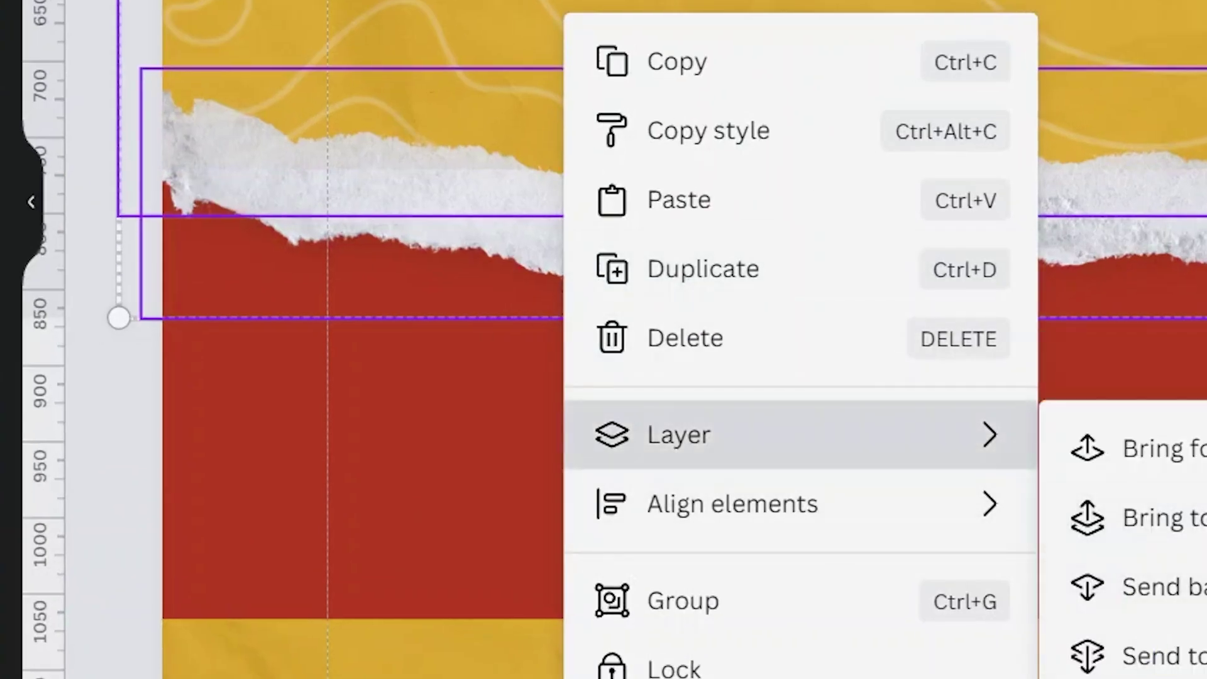
key(alt+1)
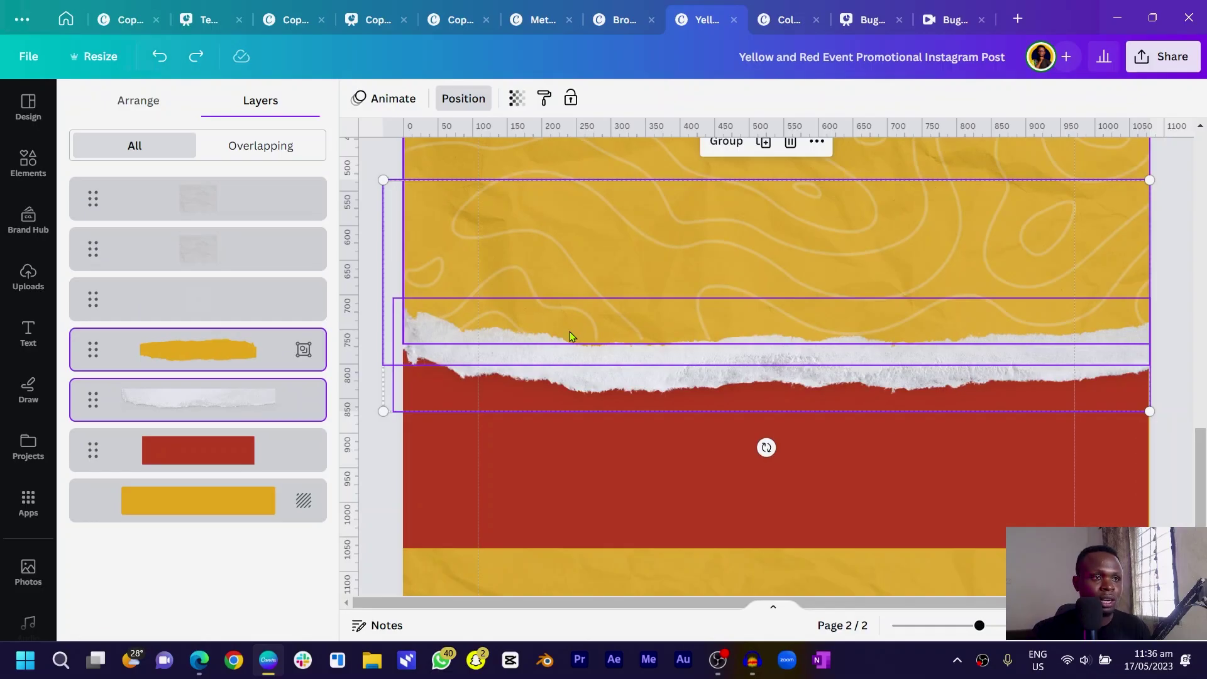
- Duplicate the selected yellow group and white torn strip, and place the copies upside down over the red band's lower edge
key(ctrl+d)
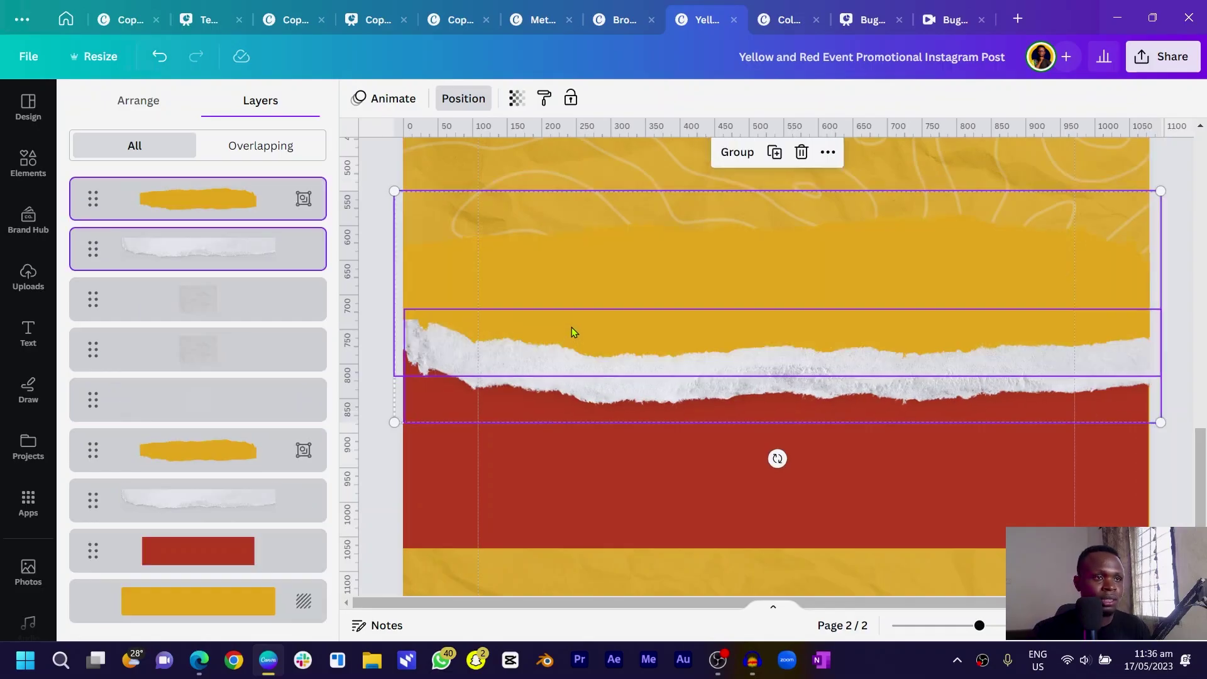
drag(572, 327, 577, 437)
drag(782, 569, 783, 489)
scroll(785, 327, down, 1)
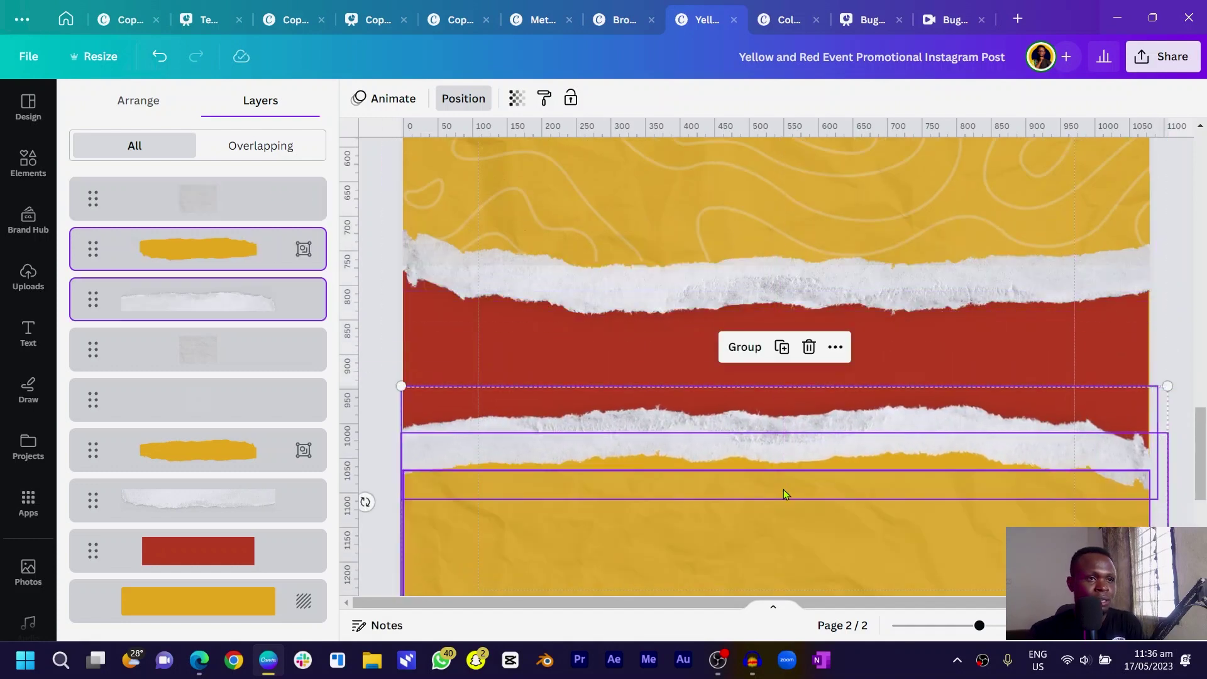
- Move the duplicated pair in the layer order to just above the red band, and nudge it down to cover the band's lower edge
key(ctrl+alt+bracketleft)
key(ctrl+bracketright)
key(Down)
key(Down)
key(Down)
key(Down)
key(Down)
key(Down)
key(Down)
key(Down)
key(Down)
key(Down)
key(Down)
key(Down)
key(Down)
key(Down)
key(Down)
key(Down)
key(Down)
key(Down)
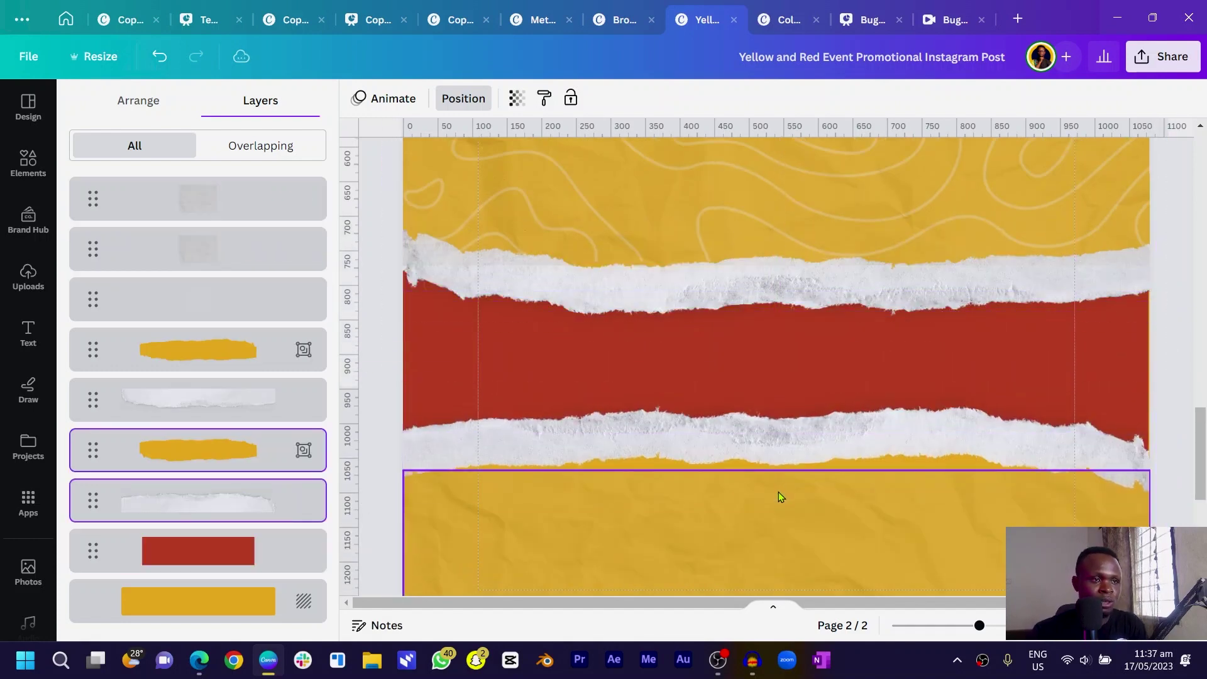
key(Down)
key(Down)
key(Down)
key(Down)
key(Down)
key(Down)
key(Down)
key(Down)
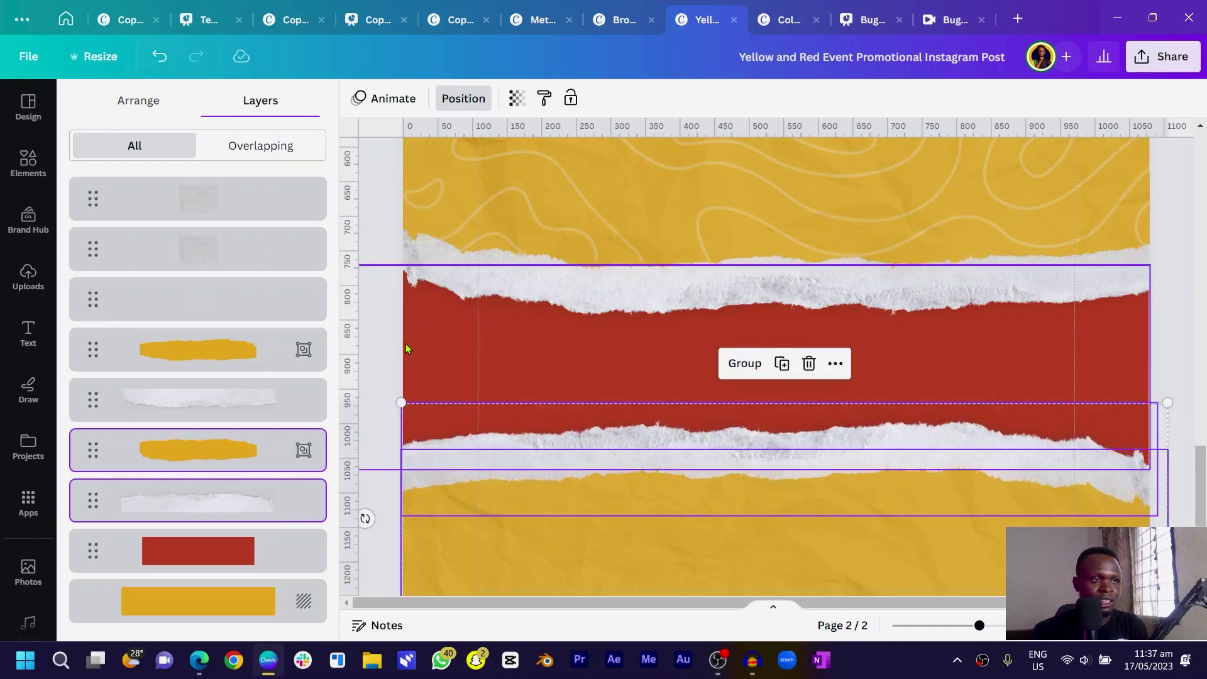
- Compare the torn red band on page 2 with the finished poster on page 1
click(497, 564)
click(492, 553)
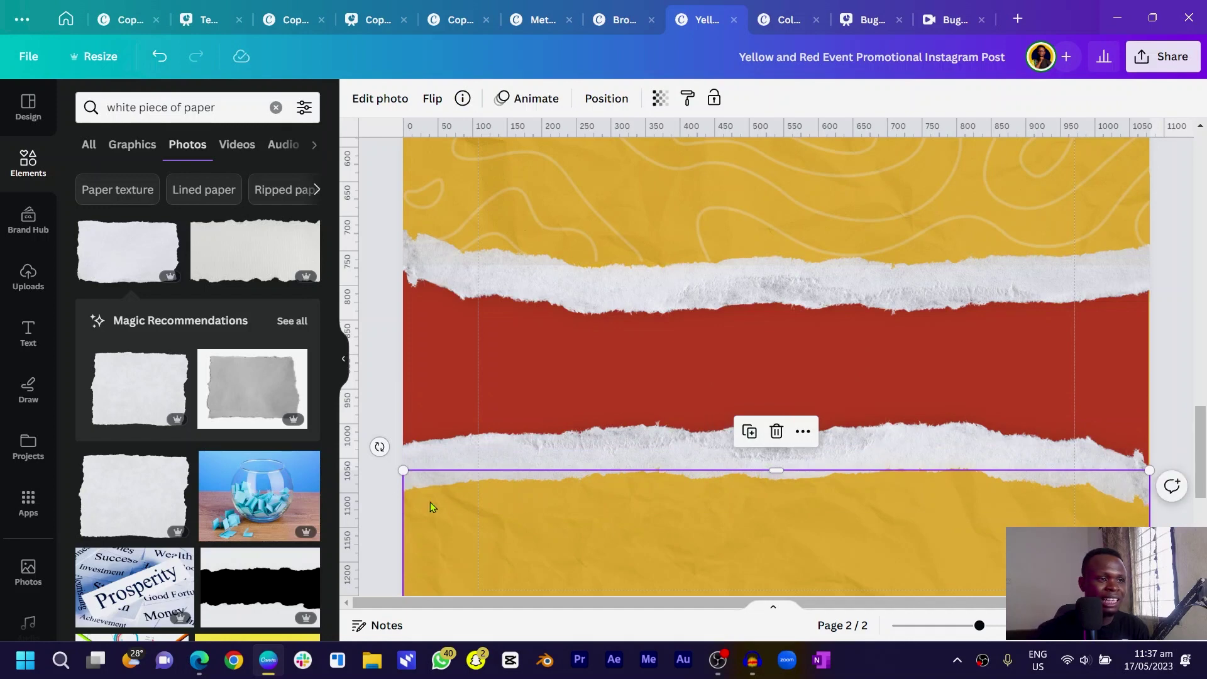
scroll(401, 498, down, 5)
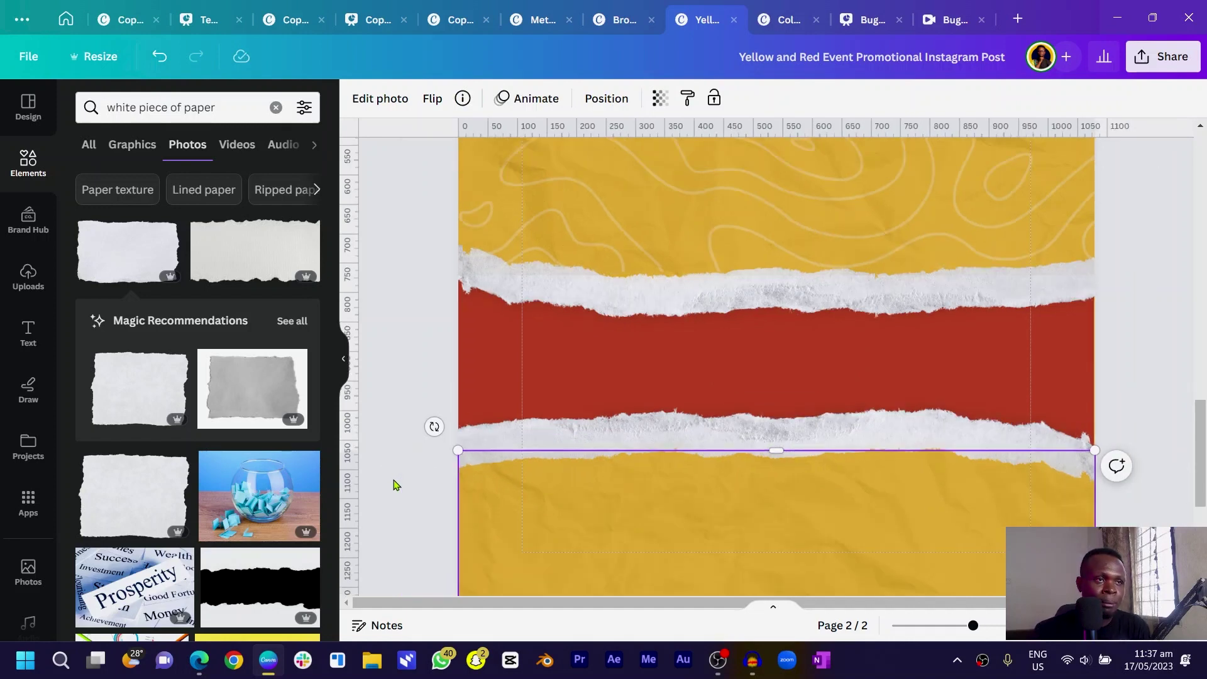
click(502, 384)
scroll(503, 387, up, 4)
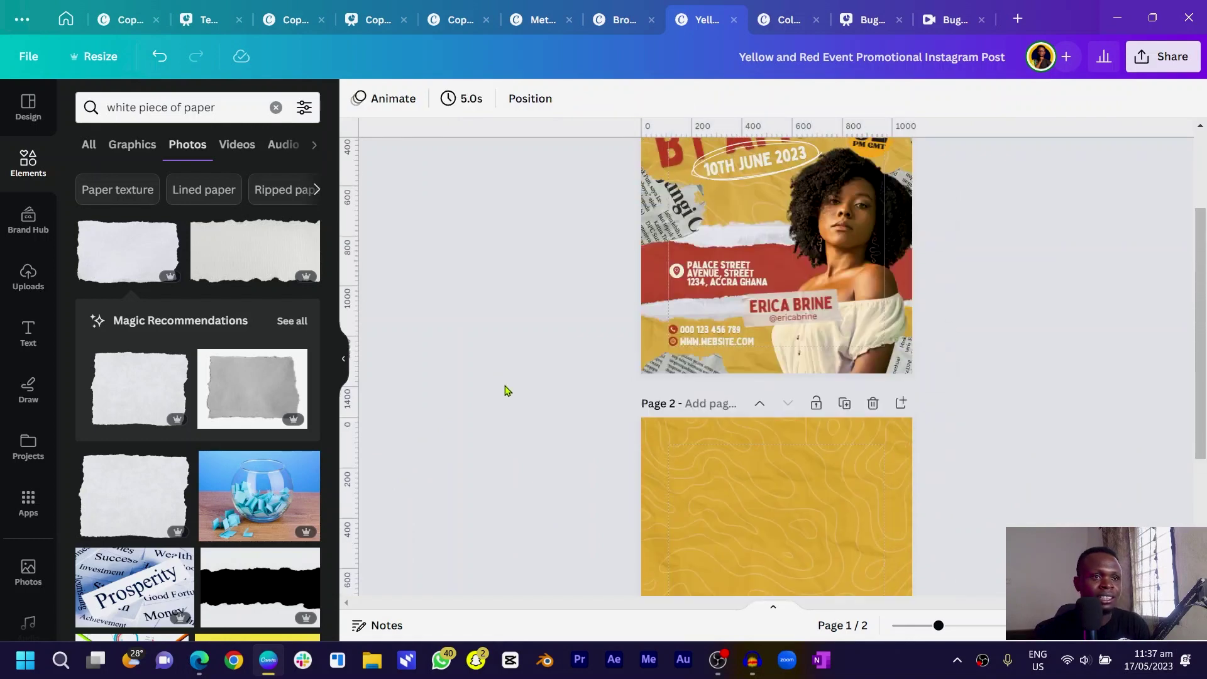
scroll(507, 389, down, 1)
scroll(509, 388, up, 2)
scroll(602, 342, down, 4)
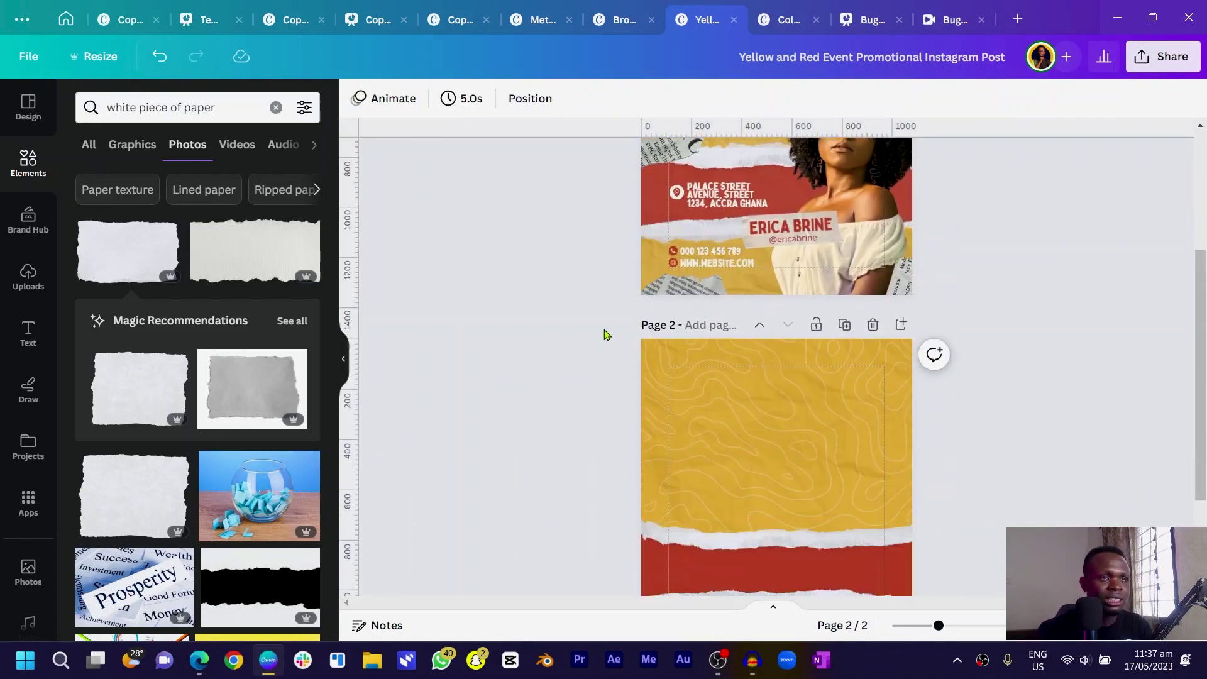
- Search the photo elements for "afro girl", and list all recently used photos
click(185, 110)
text(af)
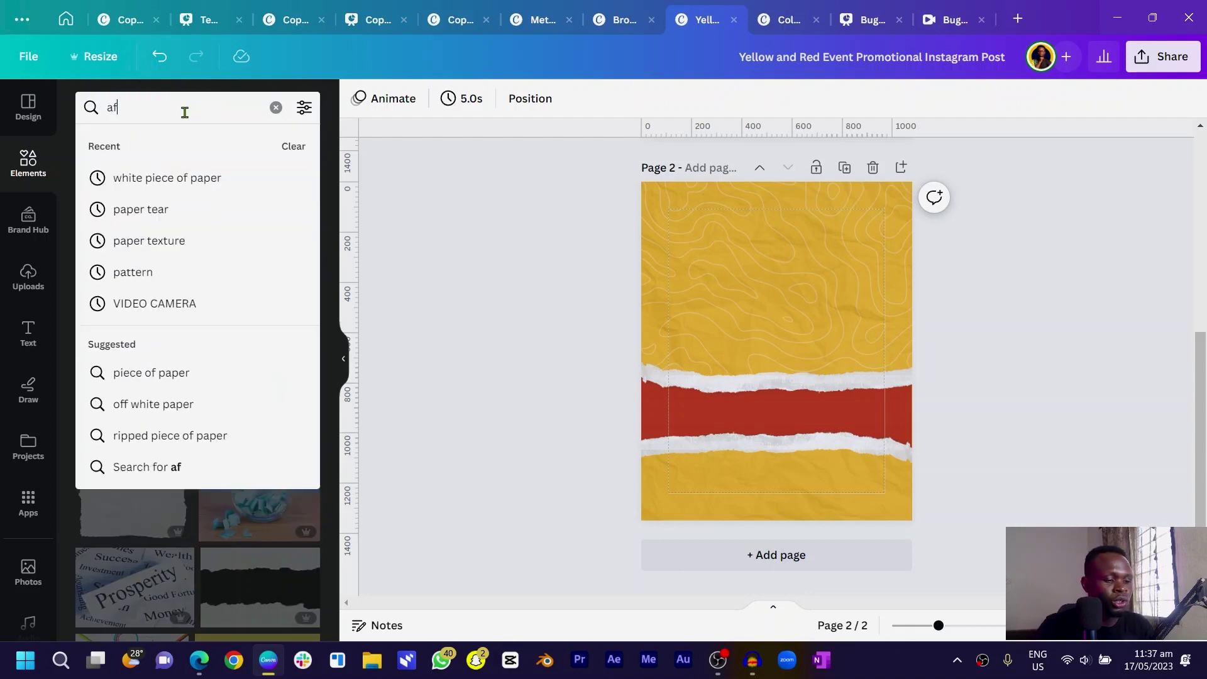
text(ro girl)
key(Return)
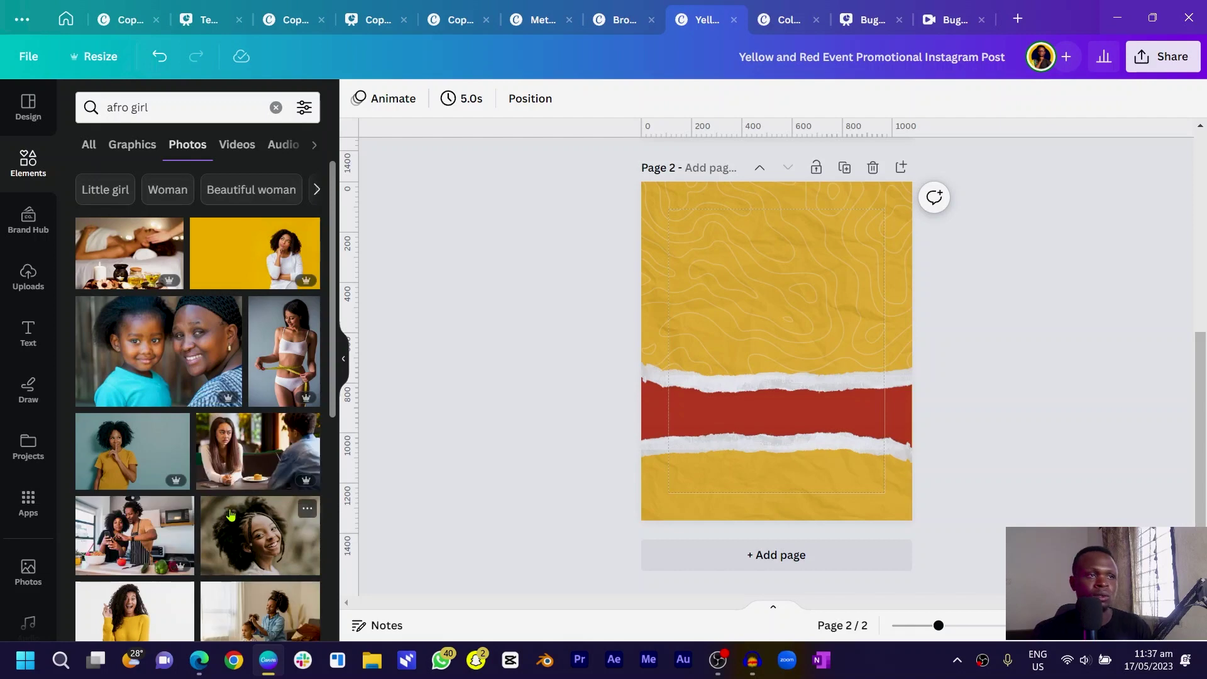
click(19, 578)
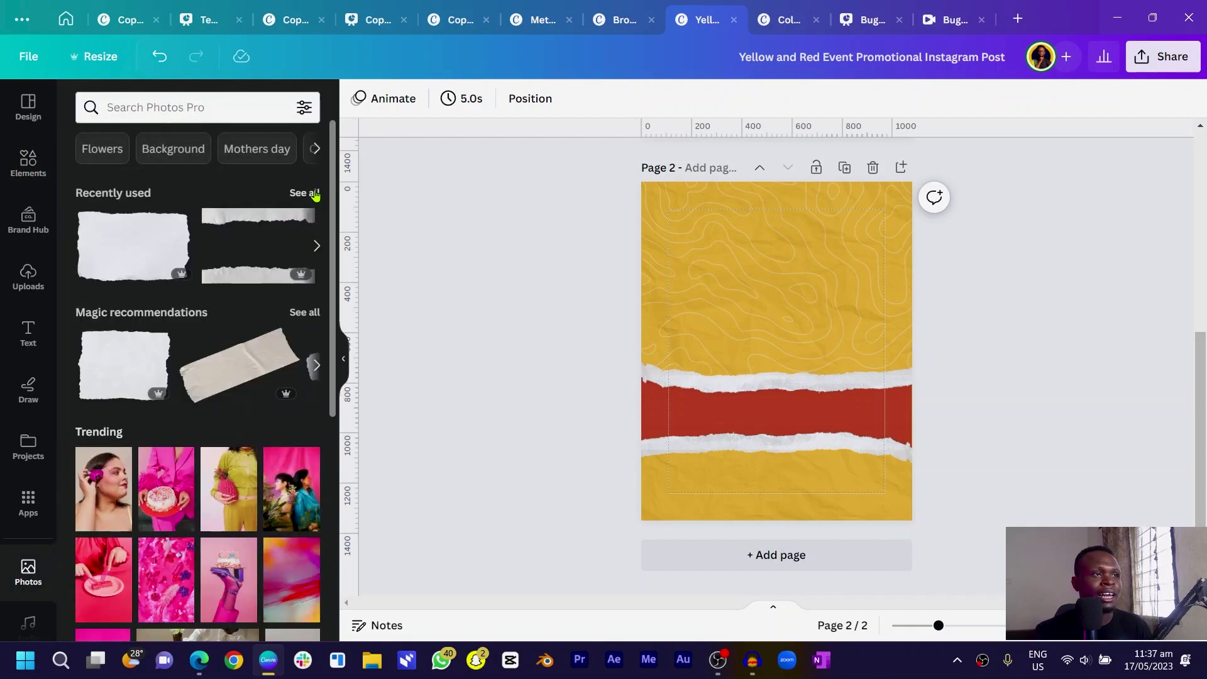
click(315, 195)
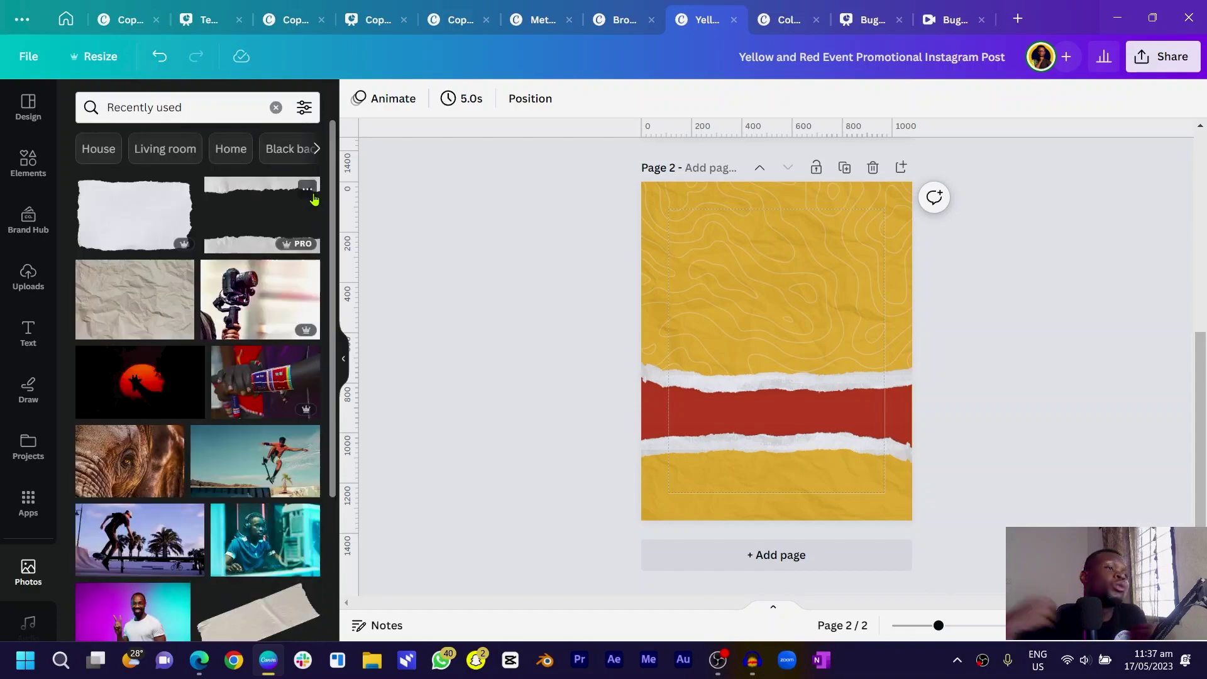
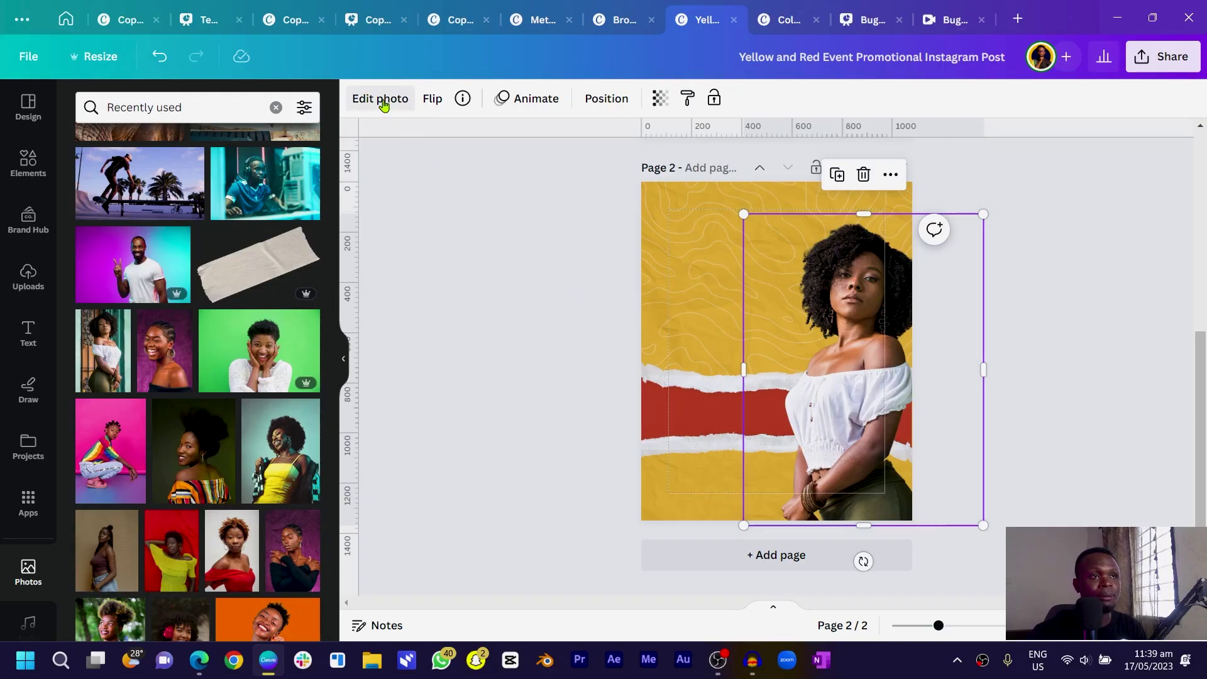
- Adjust the woman's photo white balance, setting temperature to 44 and tint to about -21
click(382, 100)
click(202, 112)
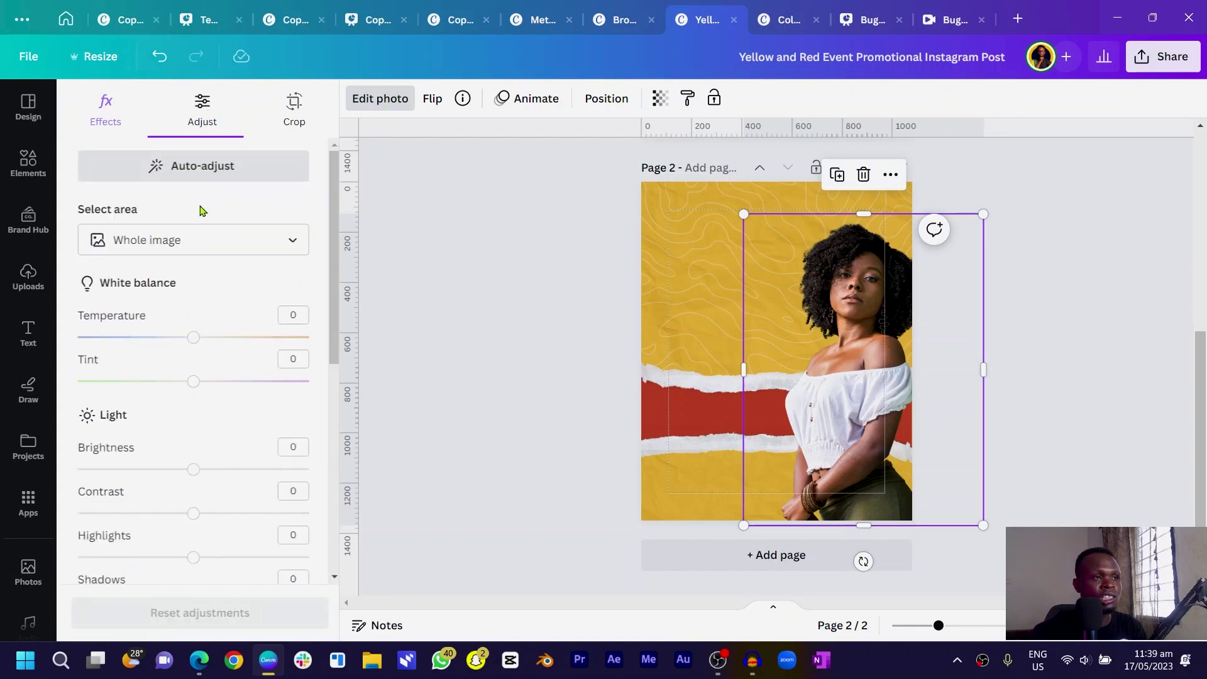
drag(199, 347, 242, 349)
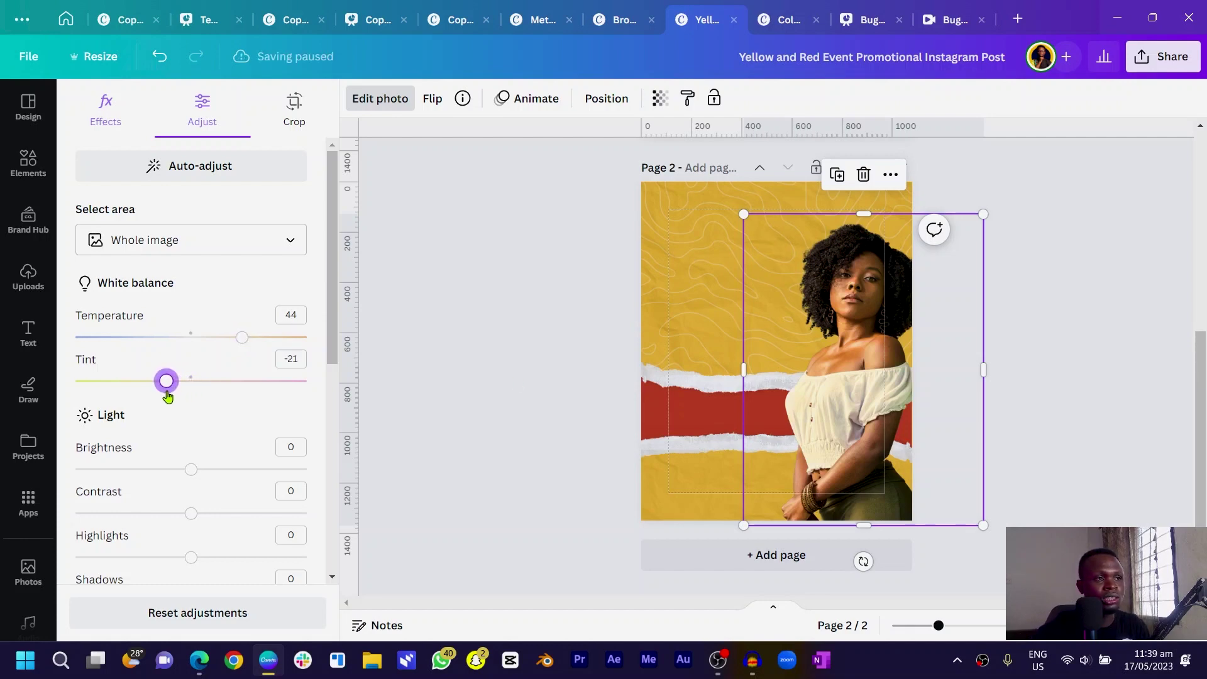
- Set the woman's photo brightness to -9, contrast to 15, highlights to 10 and vibrance to 23
scroll(167, 405, down, 4)
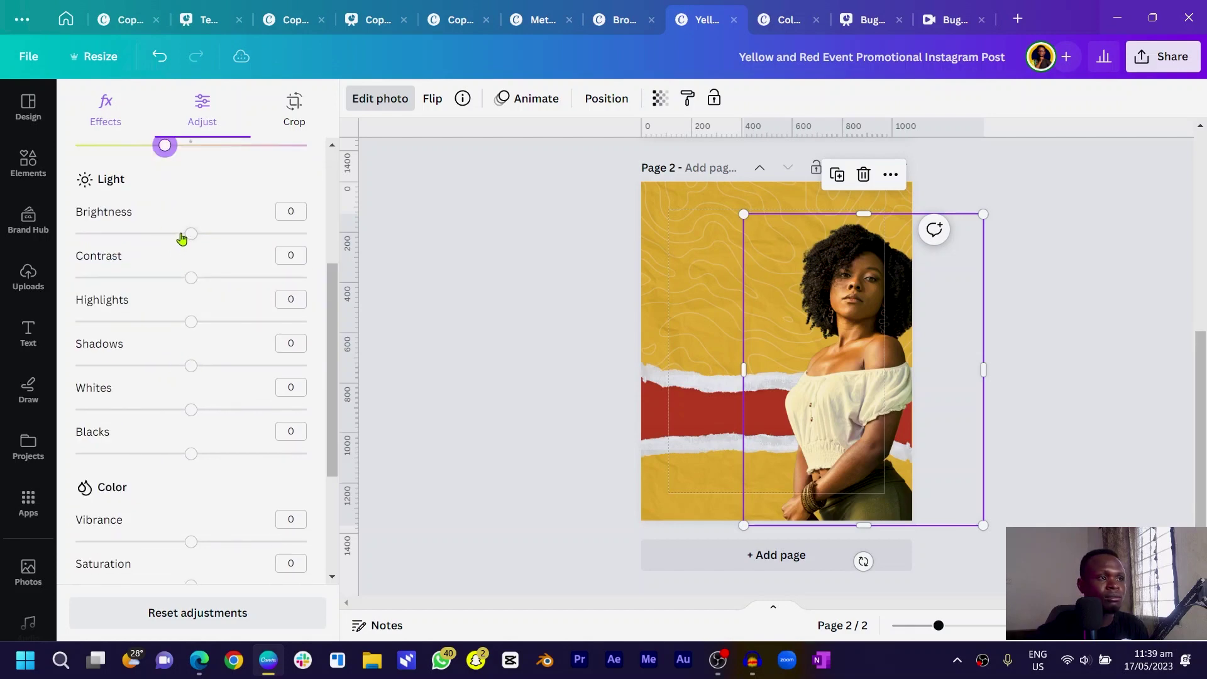
drag(181, 238, 183, 244)
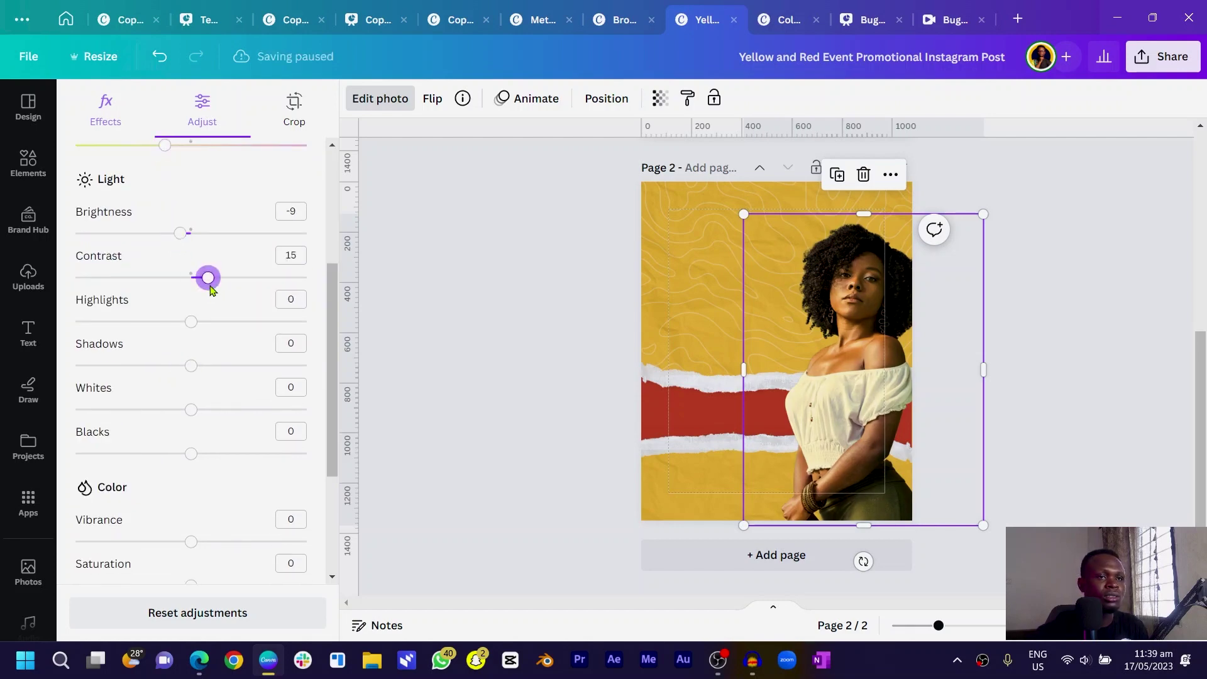
click(203, 322)
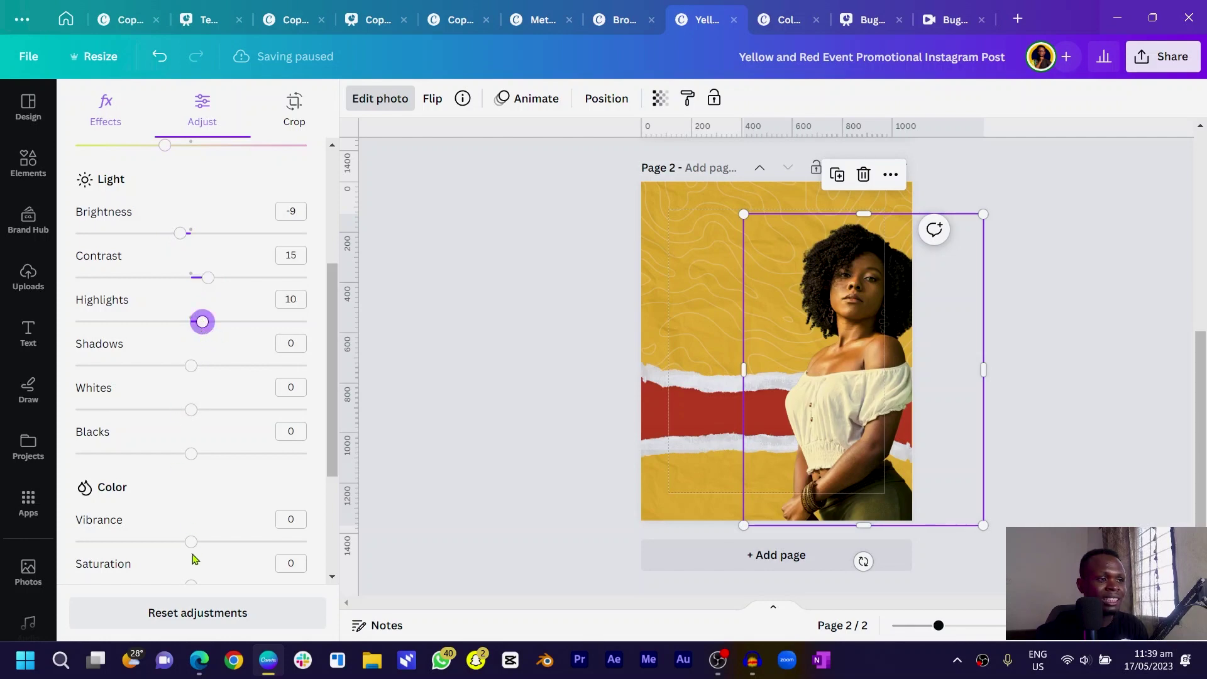
drag(218, 544, 221, 544)
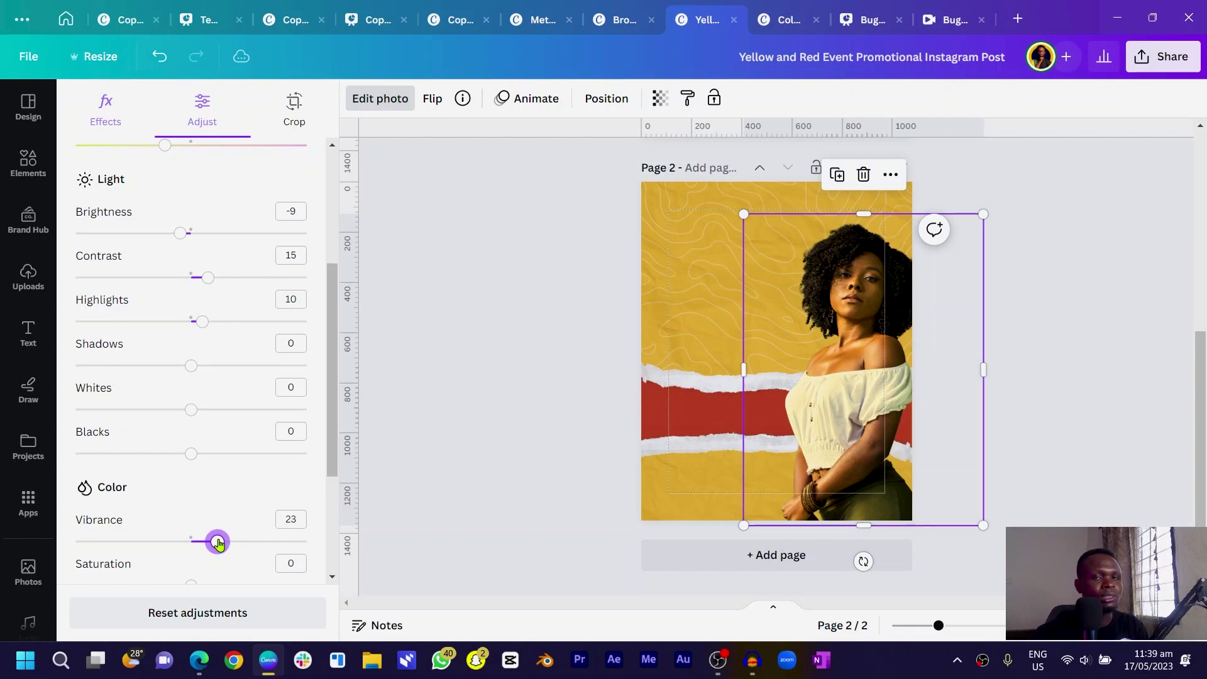
scroll(561, 422, up, 2)
scroll(562, 421, down, 2)
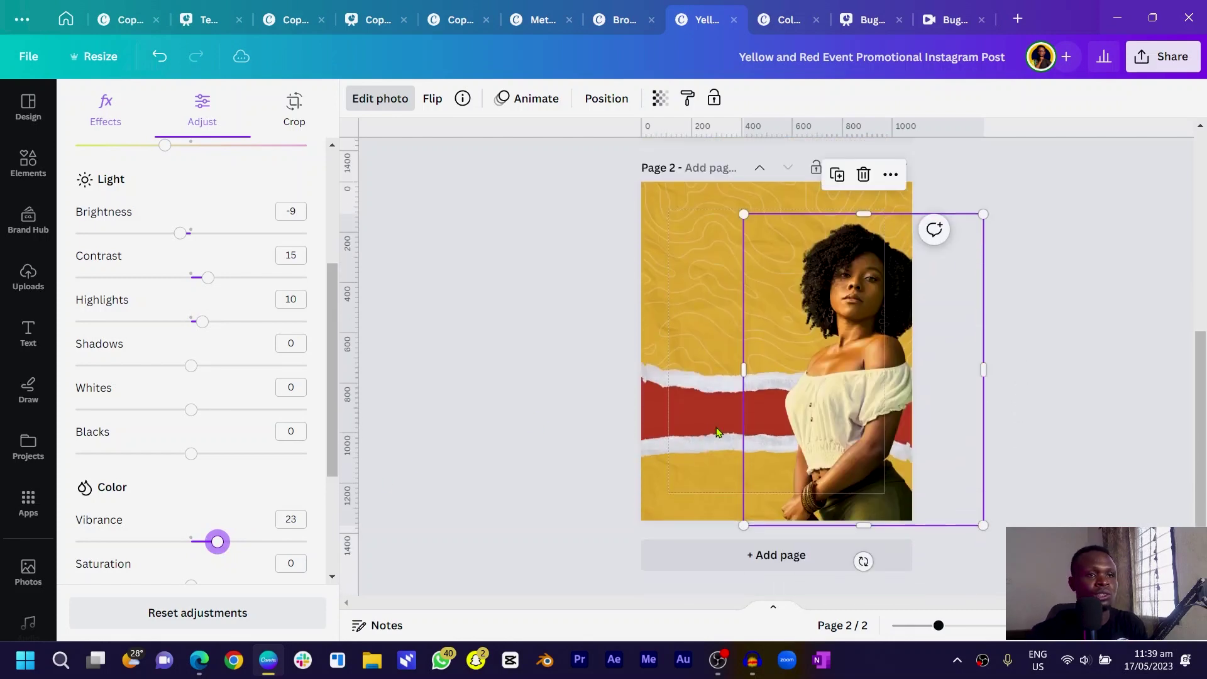
- Crop the right side of the woman's photo to just past the page's right edge
drag(985, 361, 917, 367)
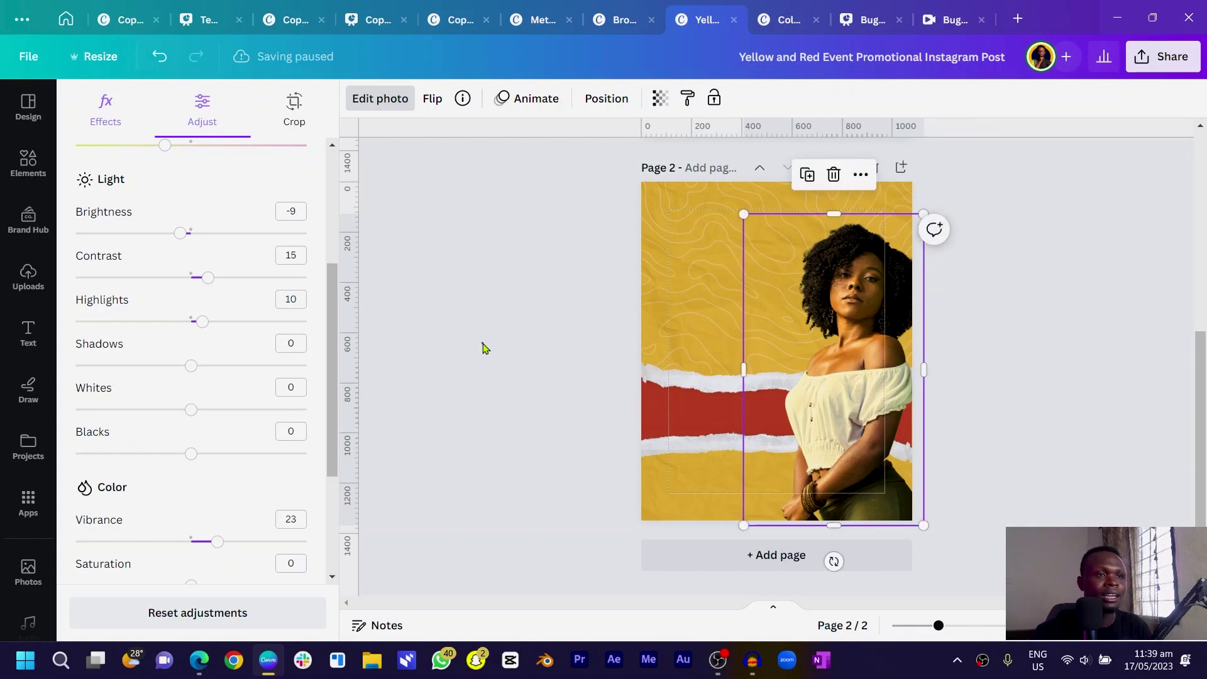
click(486, 347)
scroll(486, 347, up, 2)
scroll(456, 353, up, 1)
key(t)
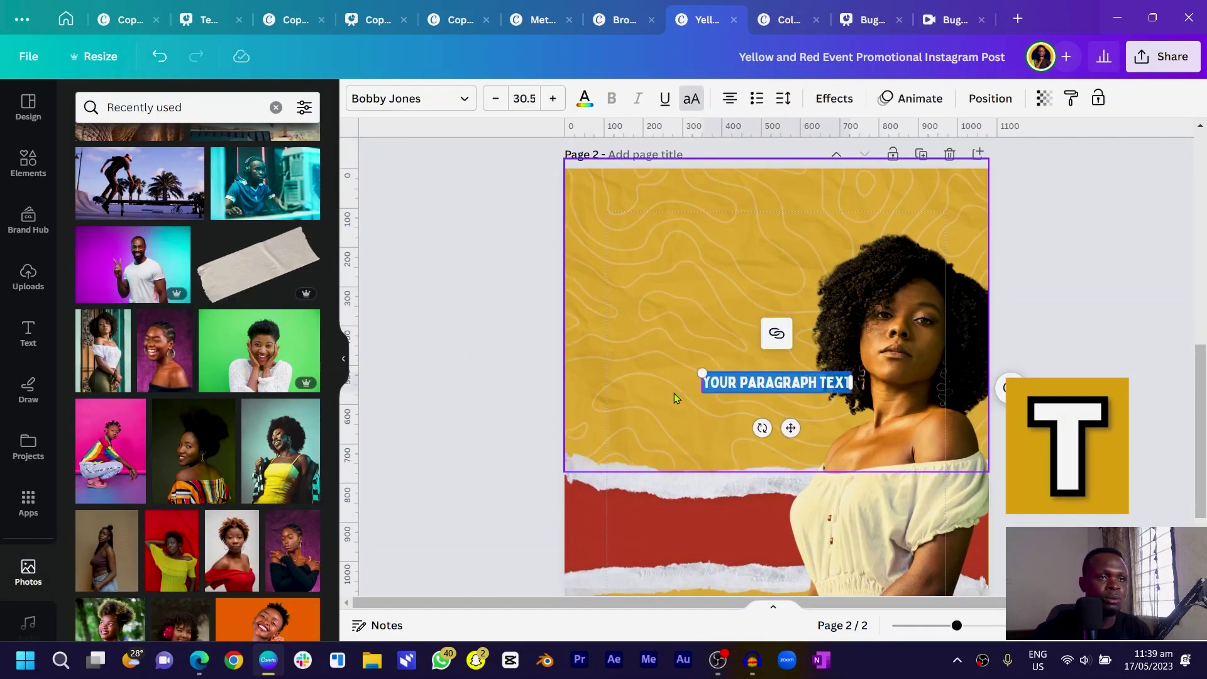
drag(772, 403, 676, 323)
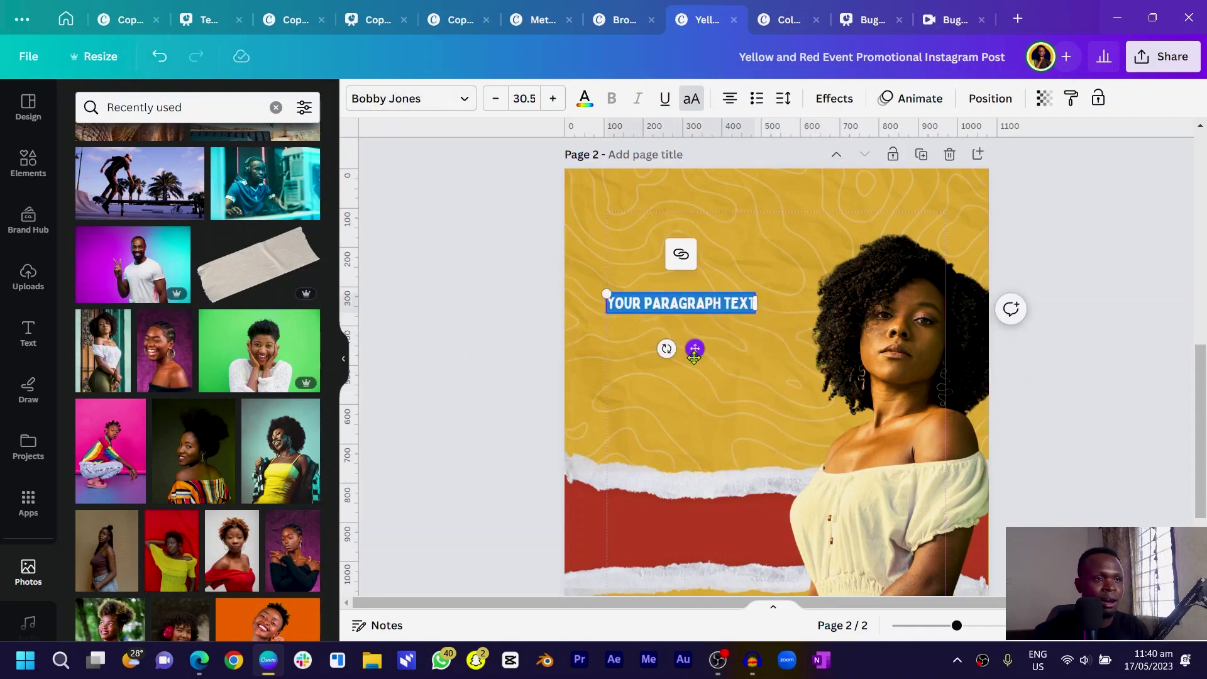
drag(757, 304, 722, 305)
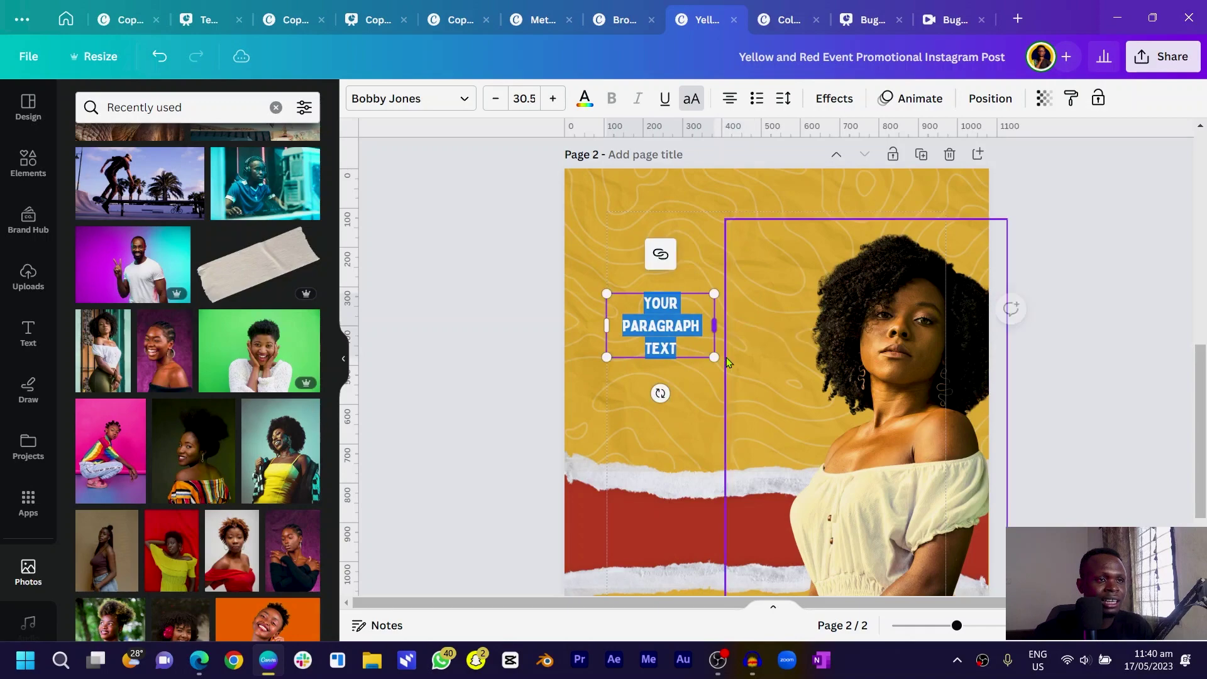
drag(659, 391, 691, 388)
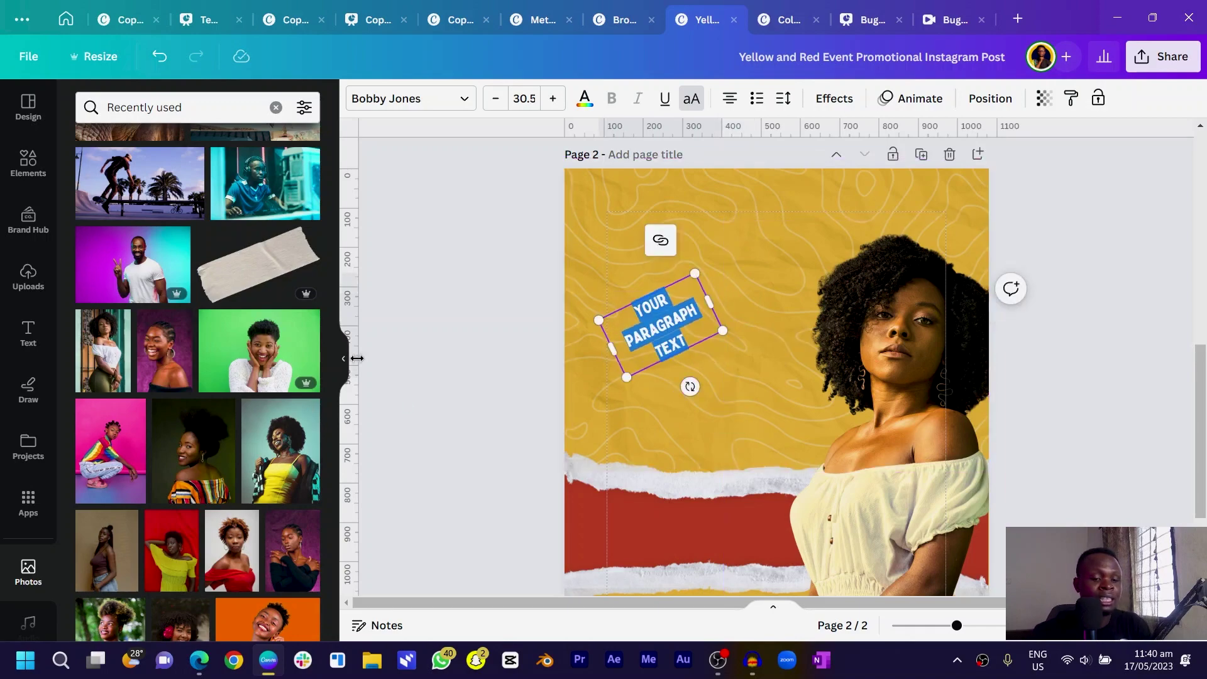
- Copy the slanted red headline "WRITTEN BY AFROS" from page 1 onto the upper part of page 2
scroll(465, 371, up, 6)
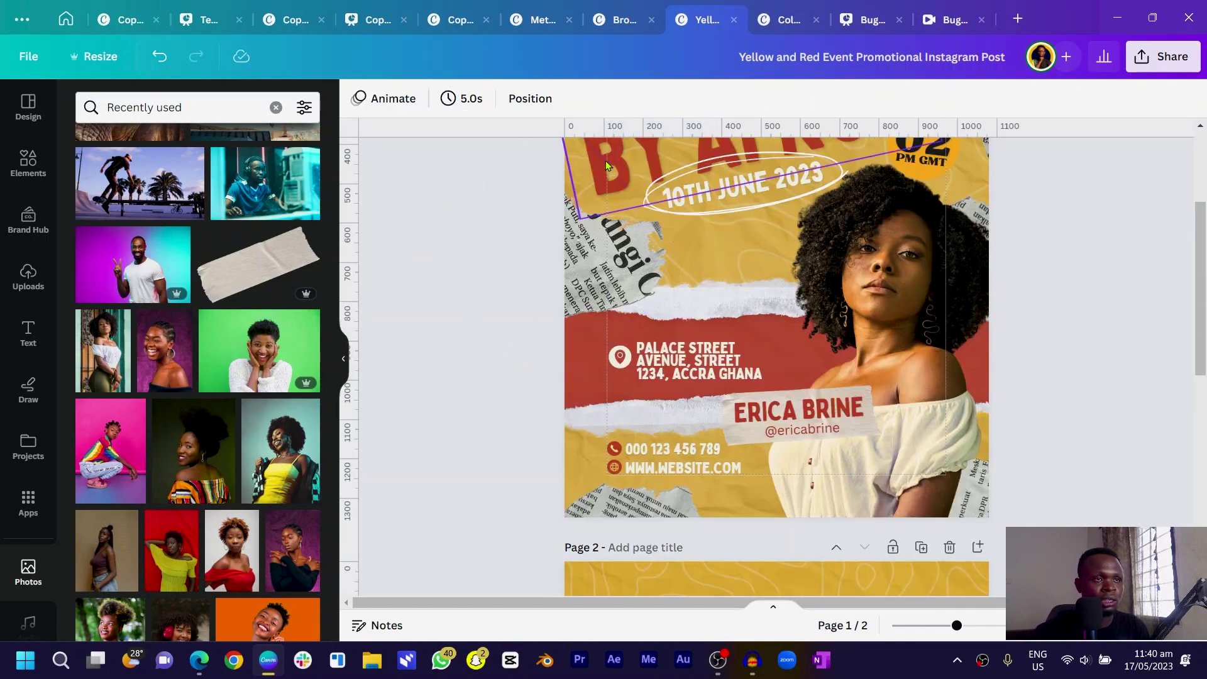
scroll(636, 154, down, 6)
click(638, 161)
scroll(481, 293, up, 3)
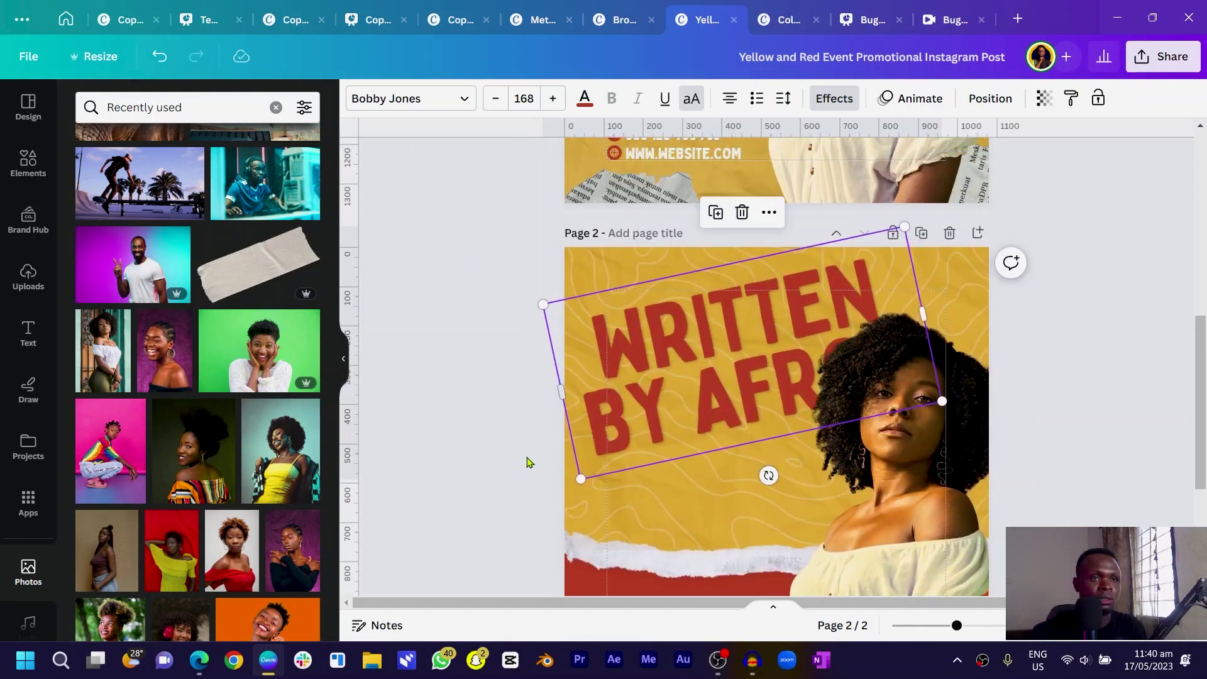
- Shrink the woman's photo from its upper-left corner so it covers less of the headline
click(874, 494)
drag(721, 304, 729, 368)
click(533, 442)
- Search the photos for "TAPE" and place the short beige tape strip in the middle of the headline
click(215, 116)
text(TAPE)
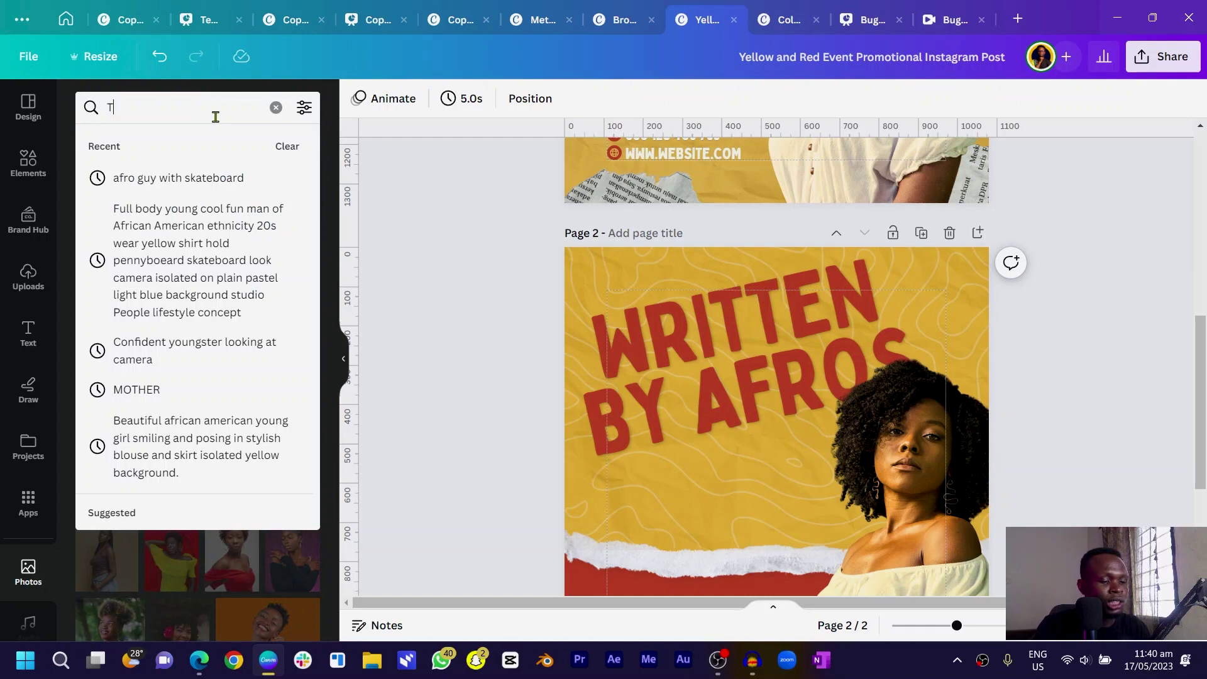
key(Return)
drag(108, 211, 744, 367)
- Duplicate the headline, change the copy's text to "EVENT", and scale, rotate and place it on the tape strip
click(590, 432)
key(ctrl+])
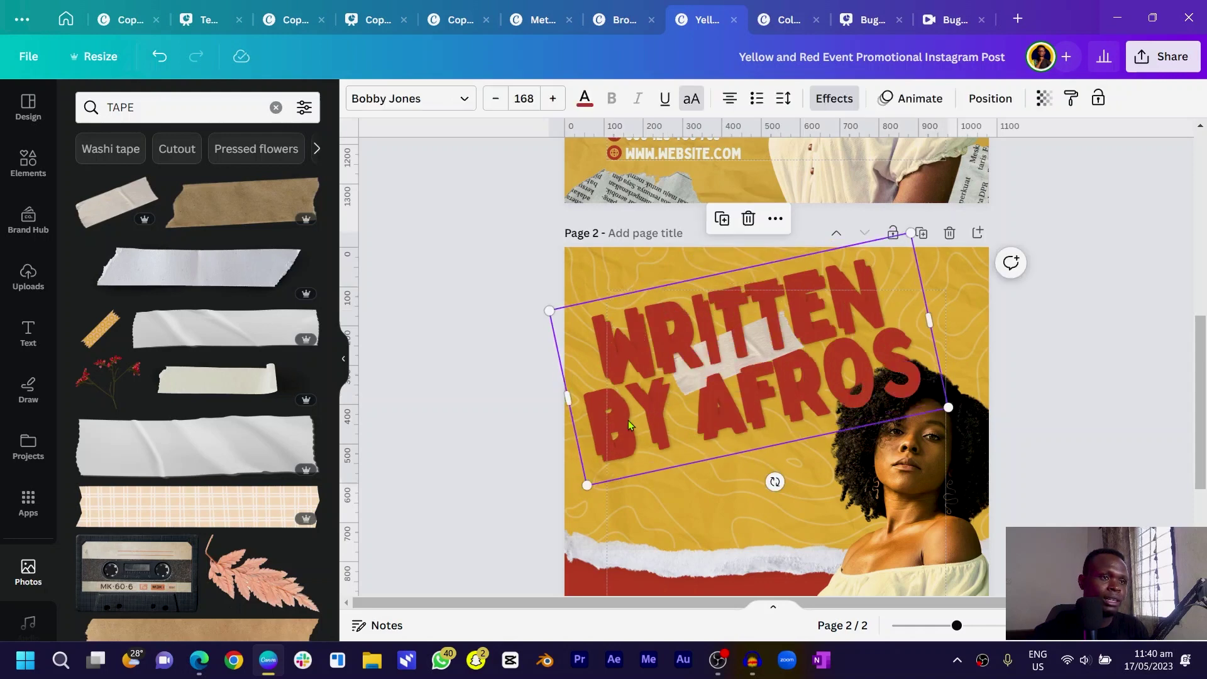
double_click(644, 394)
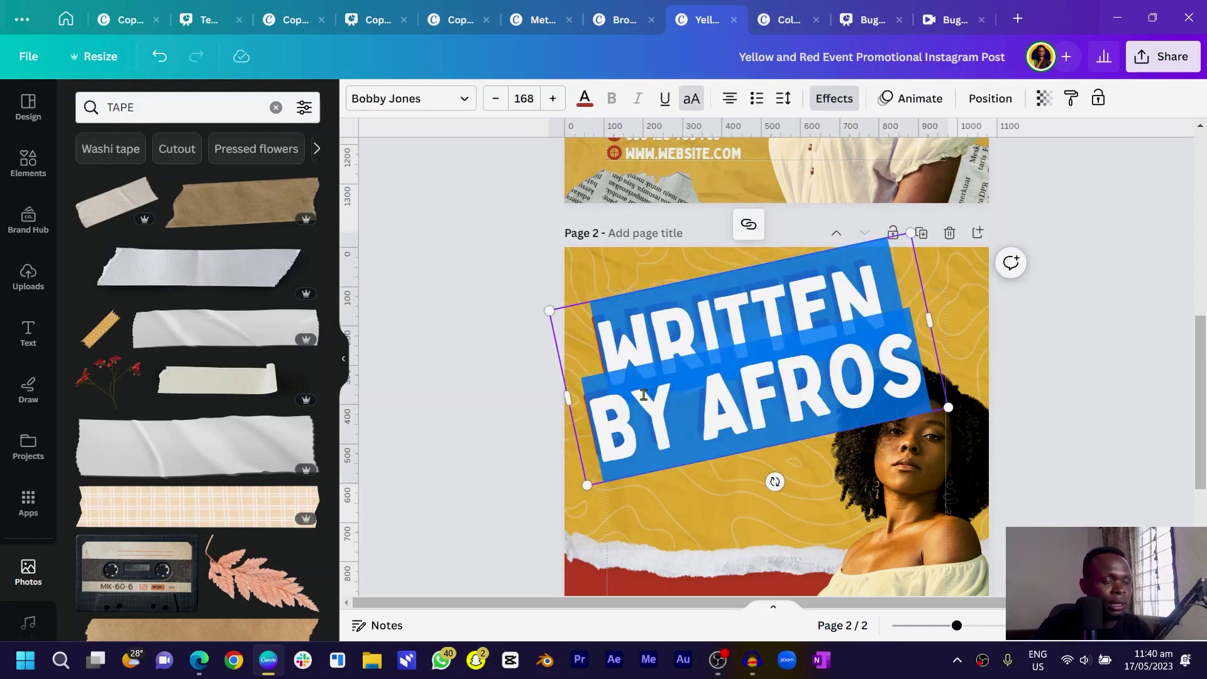
text(EVENT)
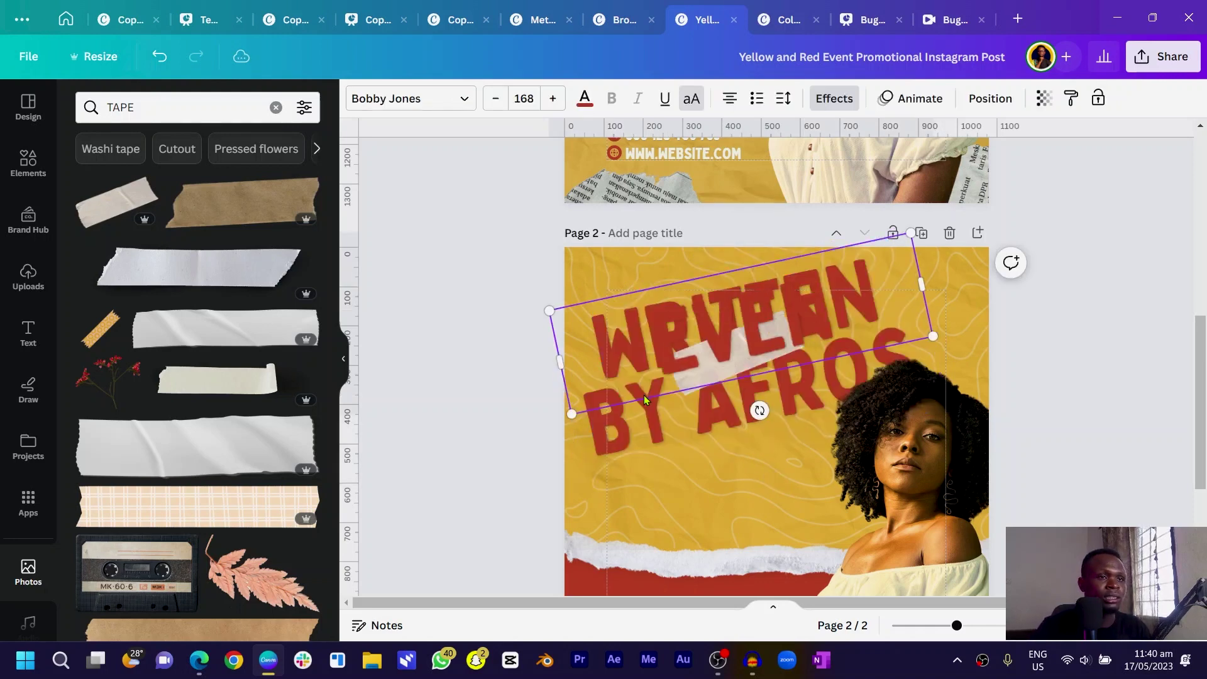
drag(911, 233, 712, 338)
drag(653, 433, 777, 388)
click(434, 496)
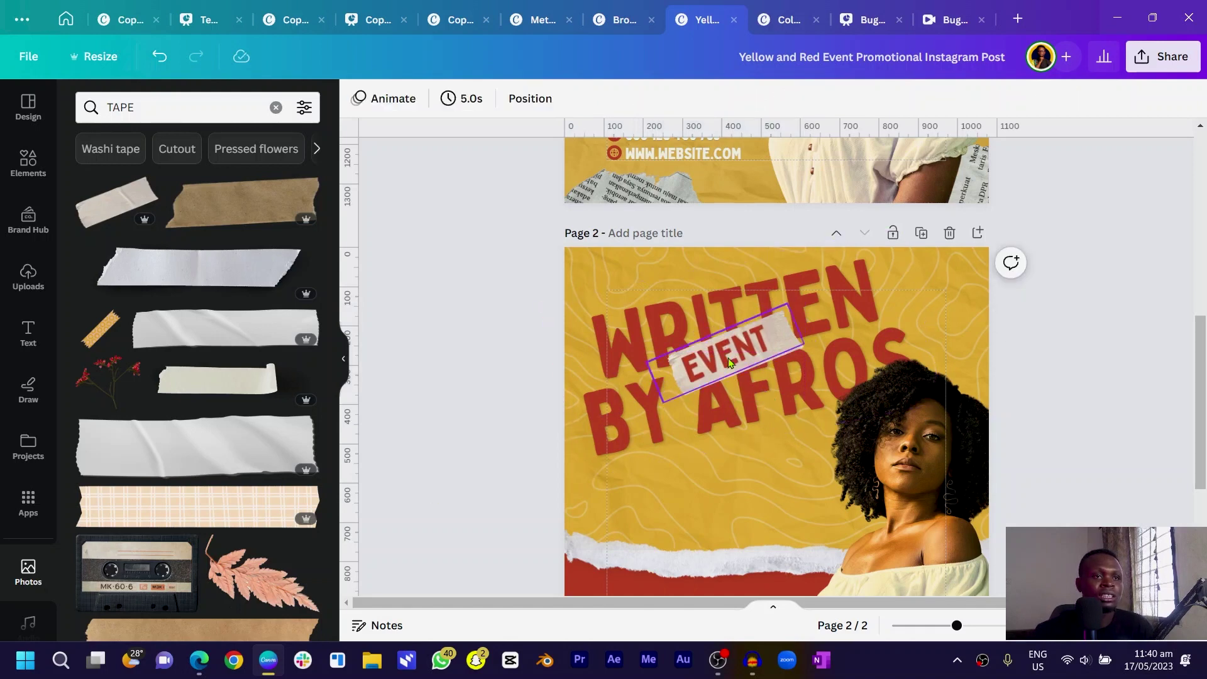
- Enlarge the "EVENT" text to size 78.5 so it fills the tape strip
click(748, 353)
drag(805, 342, 826, 339)
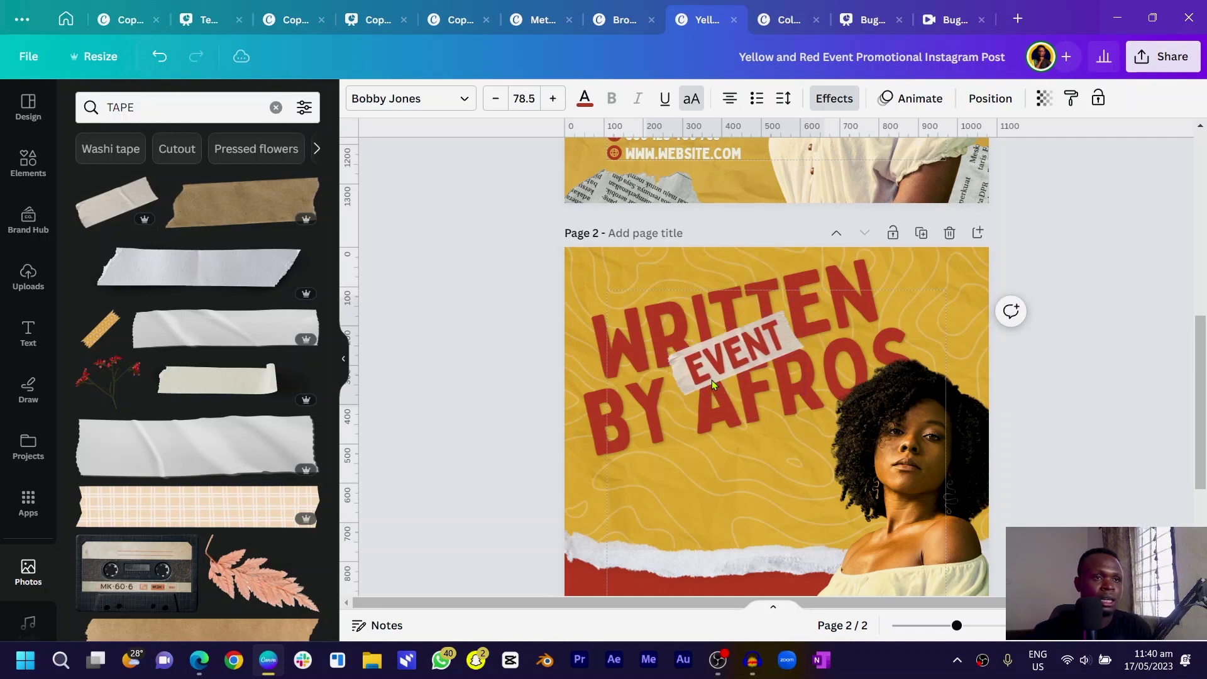
click(431, 435)
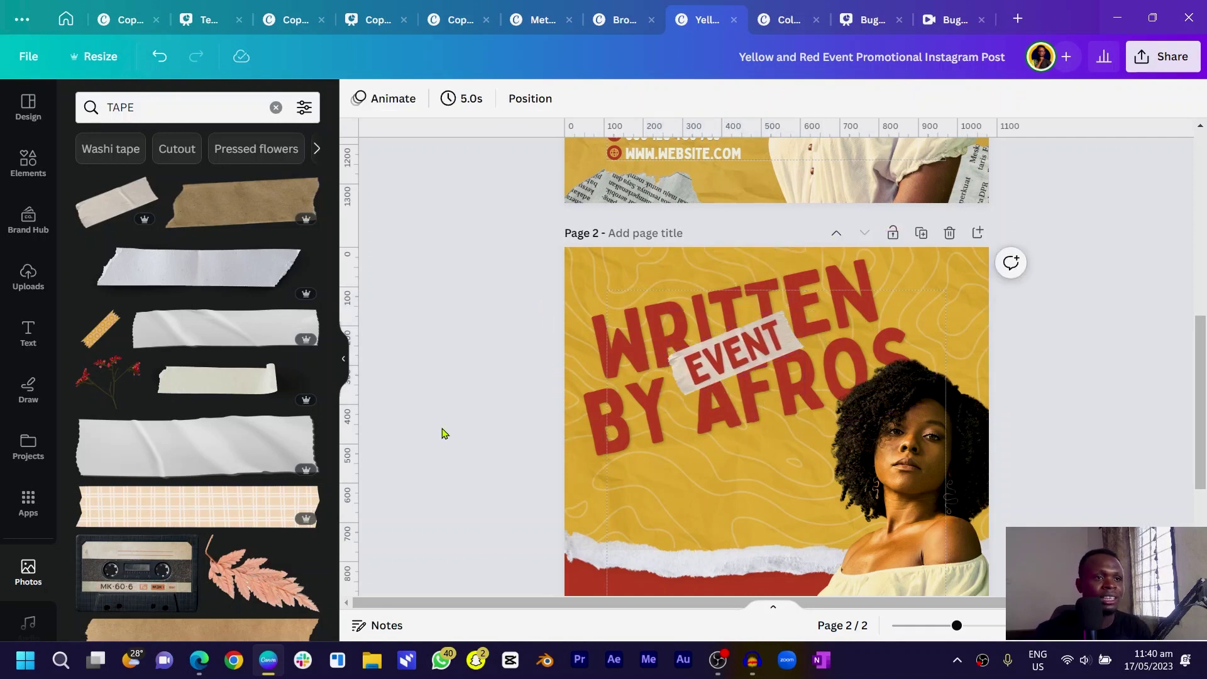
- Search the photos for "SCRIBBLE" and look through the results for a hand-drawn oval
scroll(444, 436, down, 2)
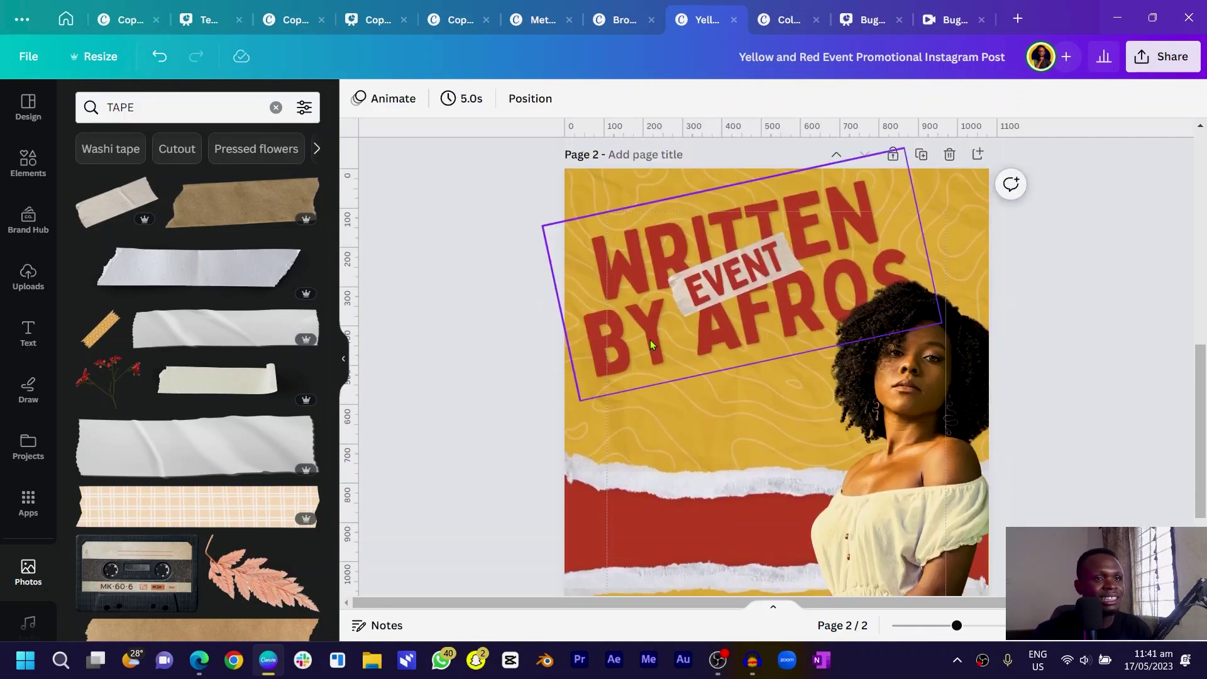
click(205, 108)
key(BackSpace)
text(SCRIBBLE)
key(Return)
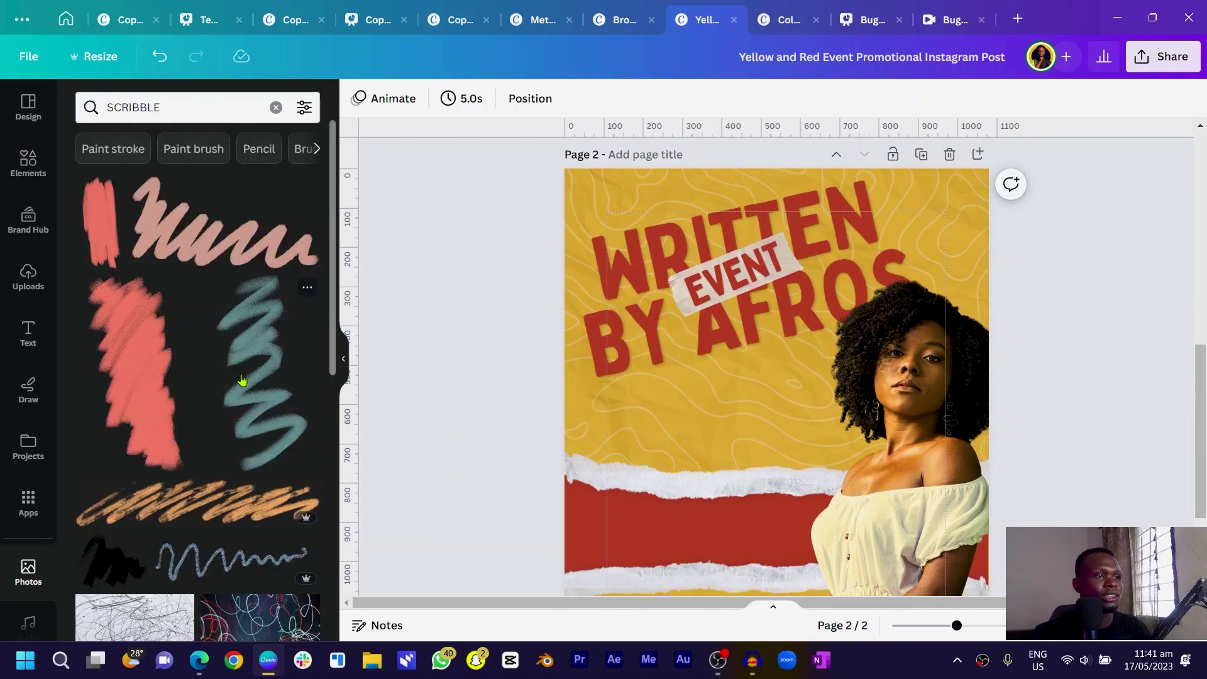
scroll(247, 385, down, 15)
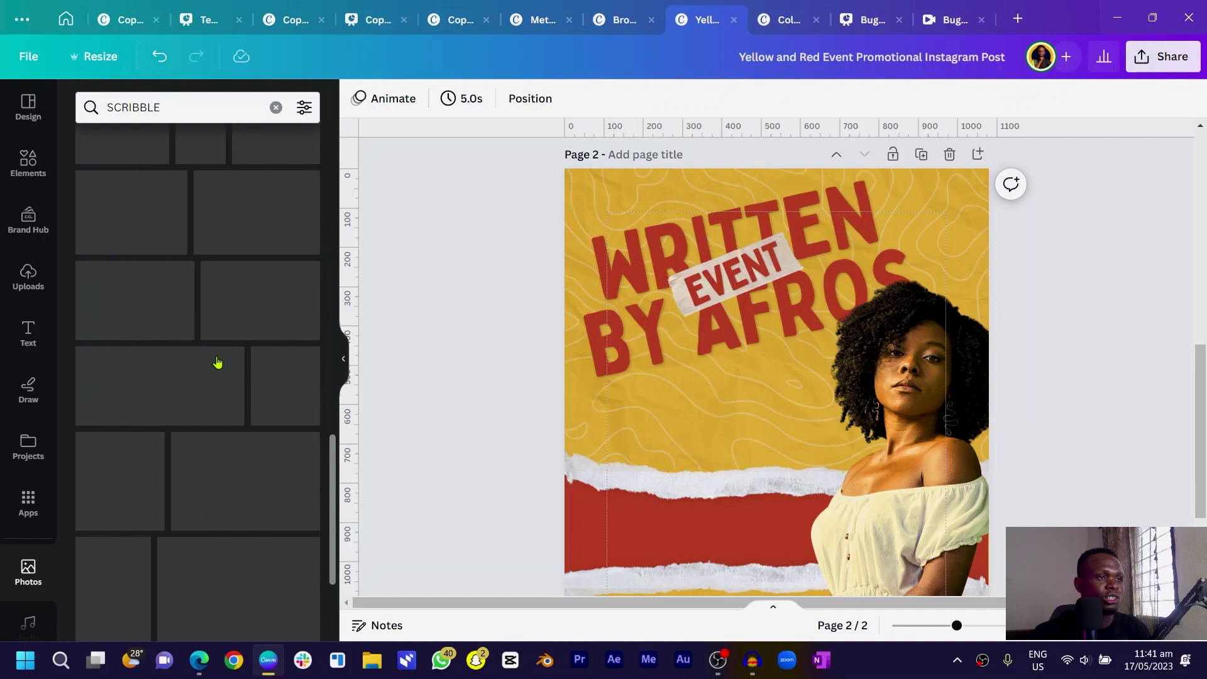
scroll(215, 393, down, 3)
scroll(189, 283, up, 12)
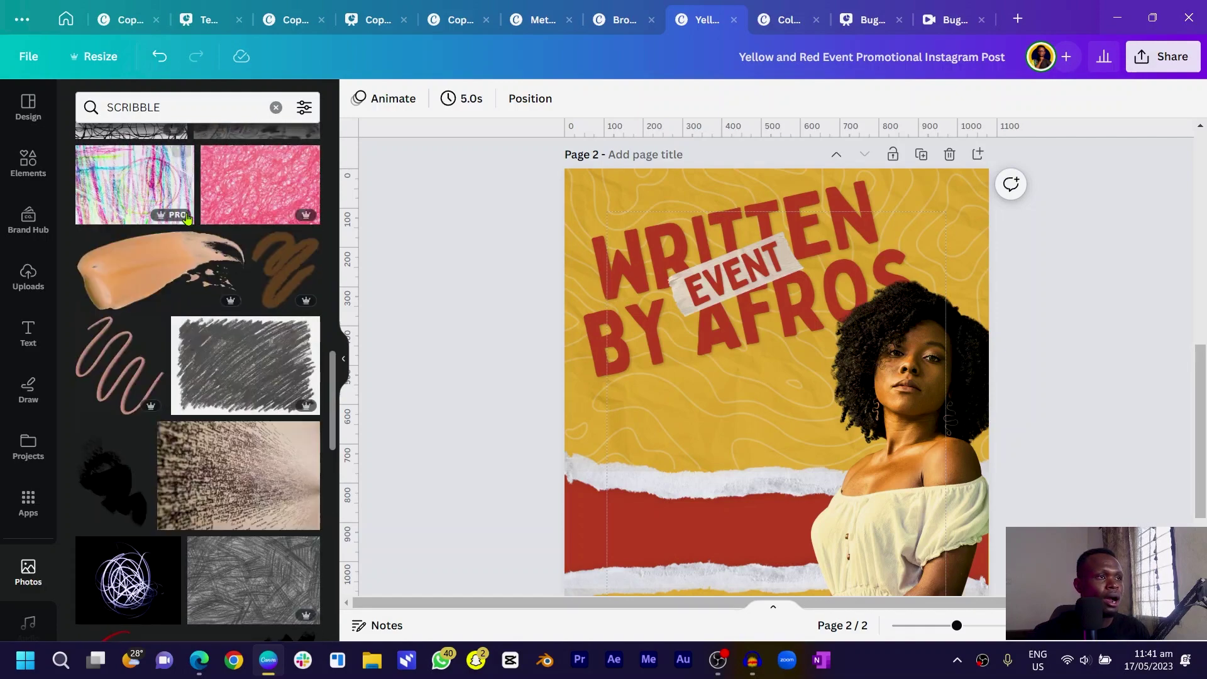
scroll(175, 198, up, 3)
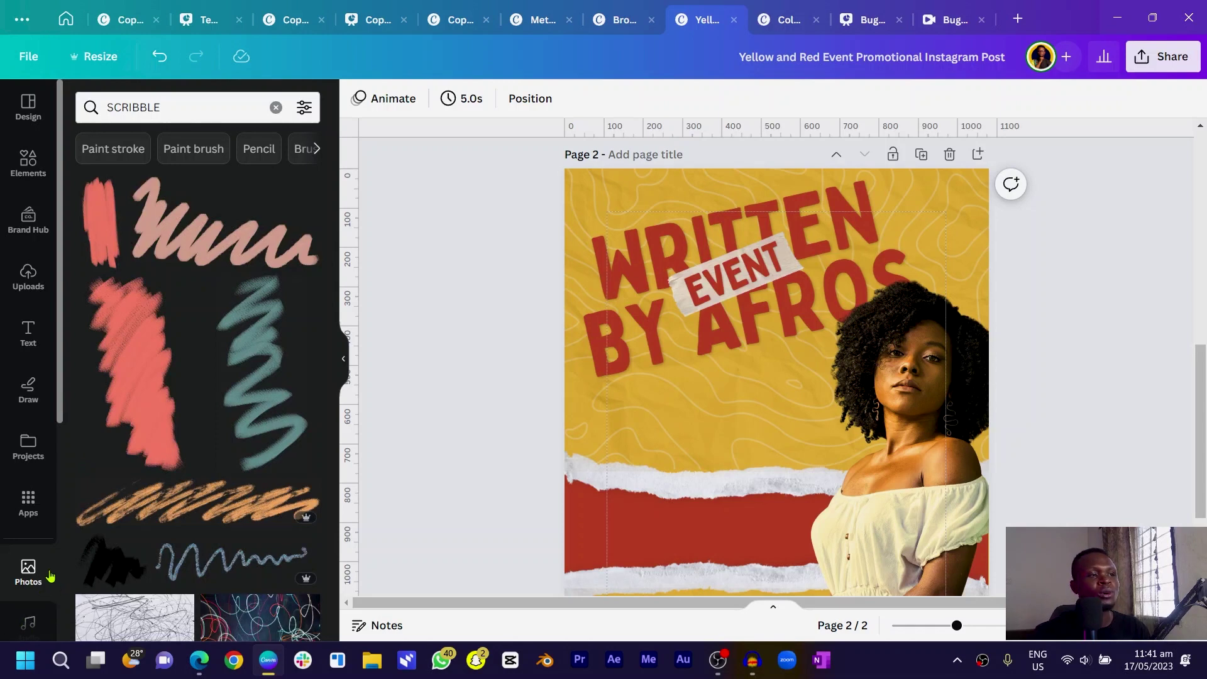
- Search the graphics elements for "SCRIBBLE" and add the hand-drawn double-line oval to page 2
click(29, 165)
click(171, 108)
text(SCR)
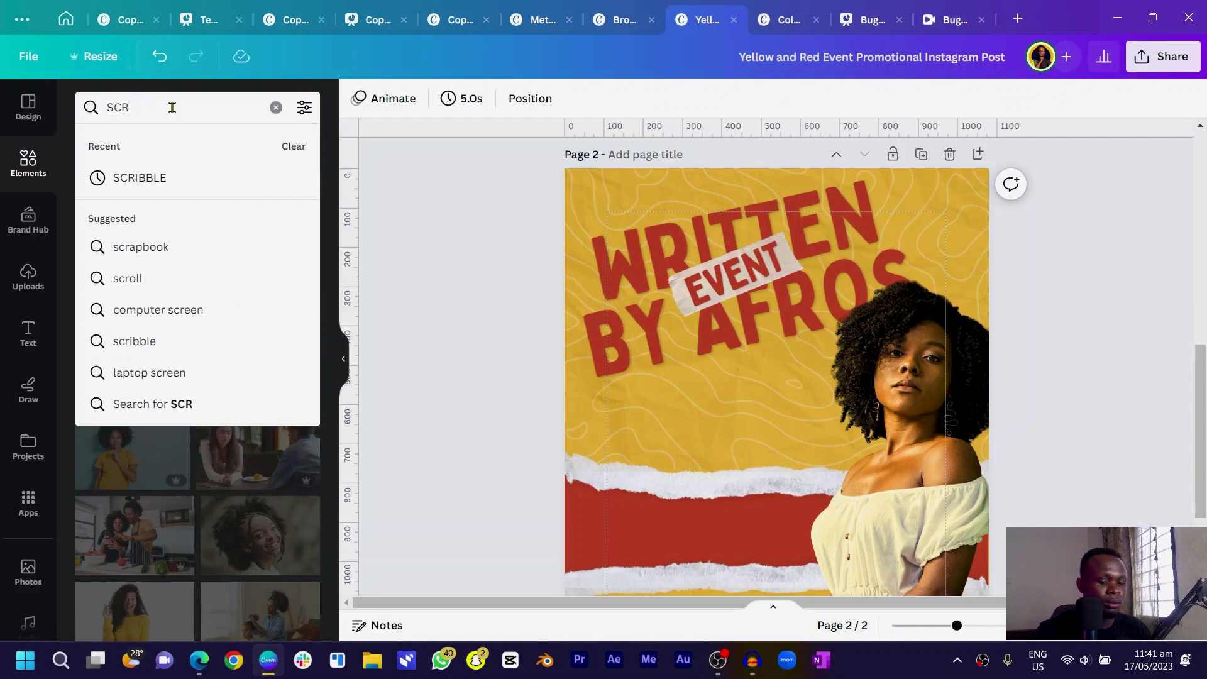
click(144, 176)
scroll(183, 276, down, 5)
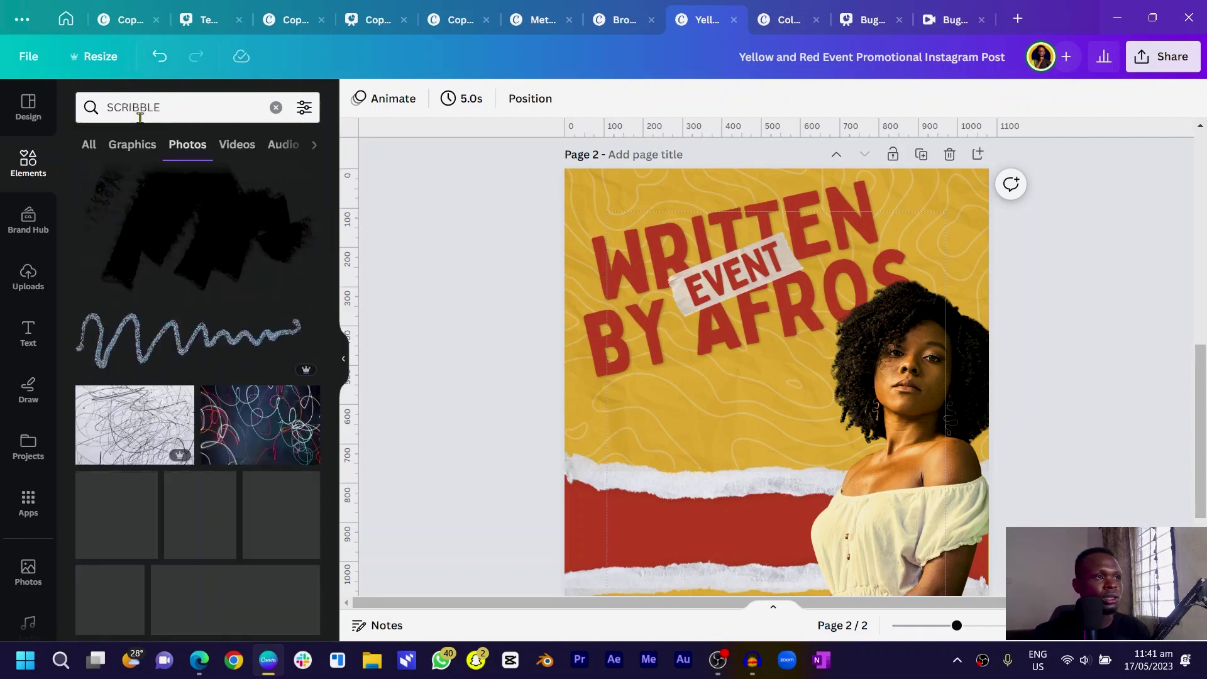
click(131, 145)
scroll(126, 400, down, 8)
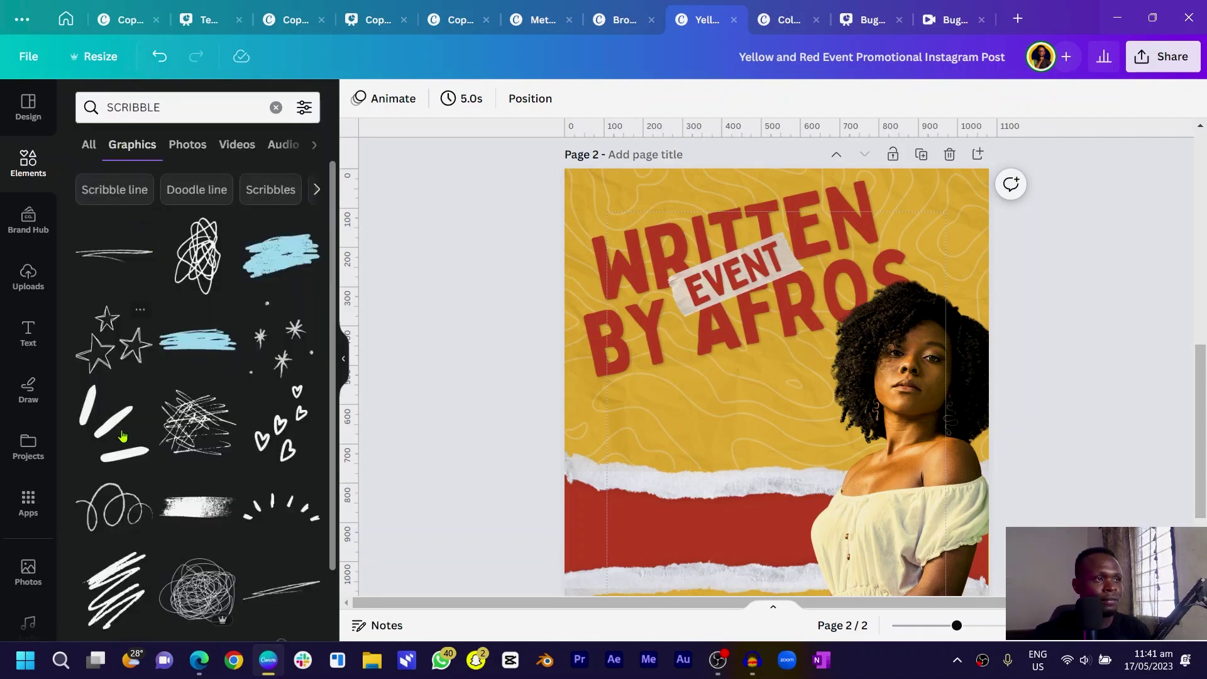
scroll(158, 503, down, 5)
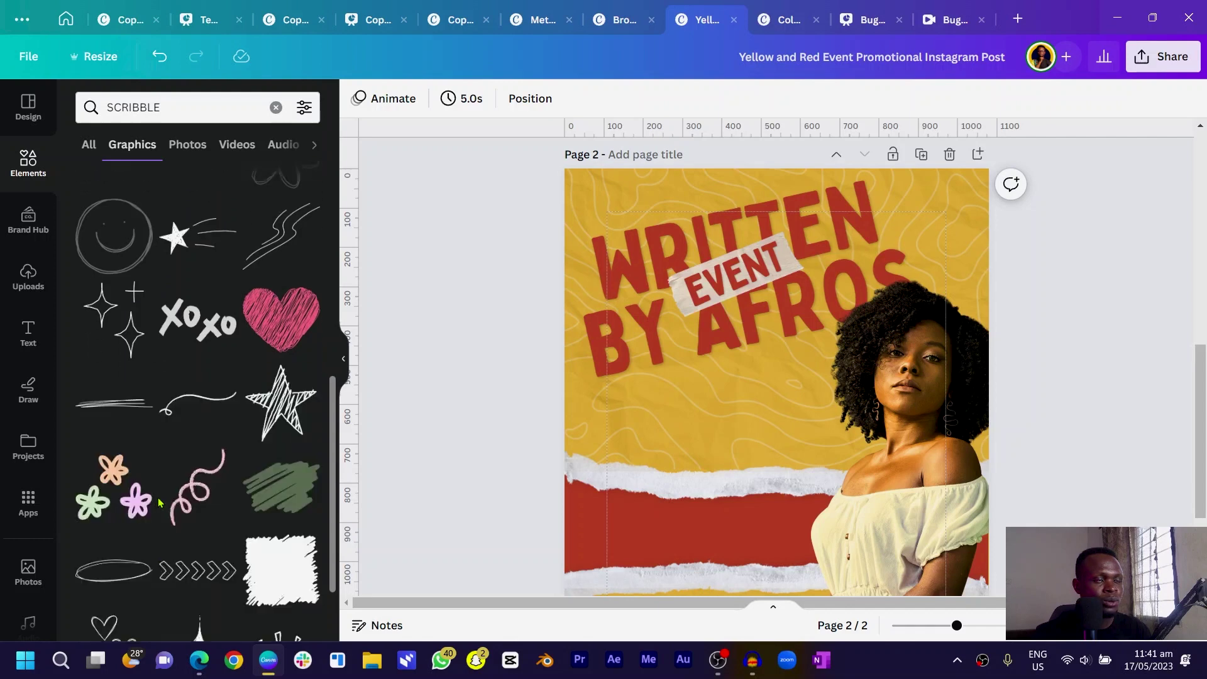
click(109, 366)
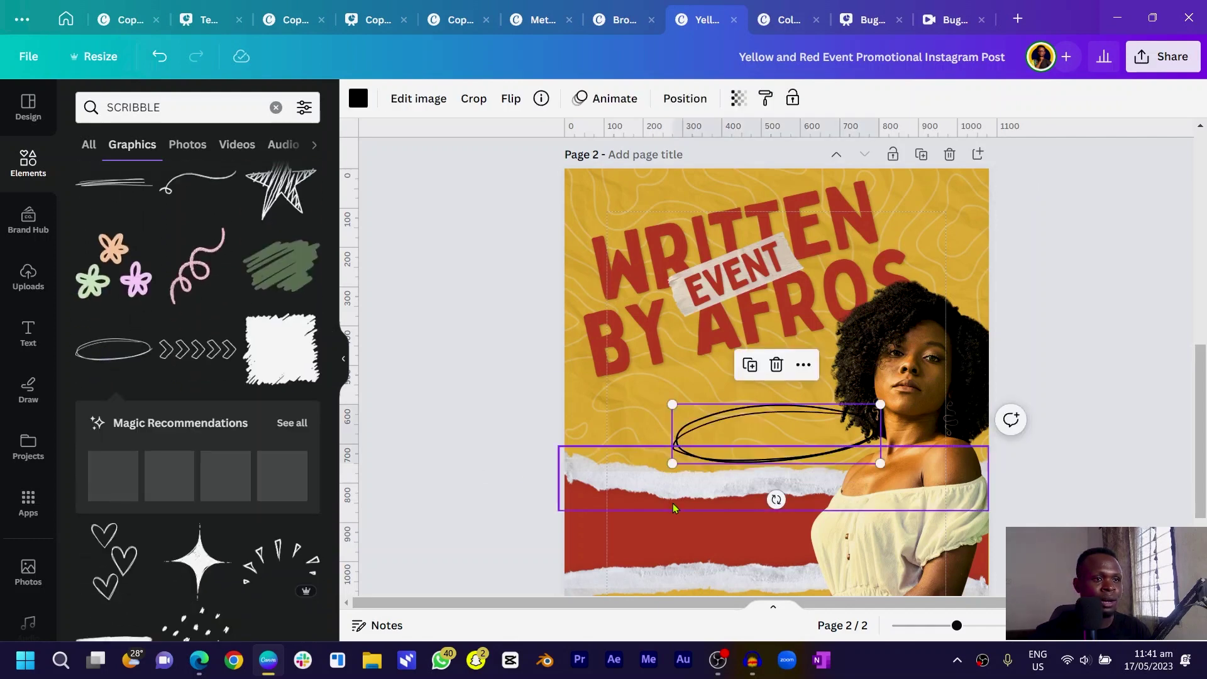
- Recolor the scribbled oval to off-white #f6f7ec, tilt it to match the headline's slant, and place it below the headline
click(358, 99)
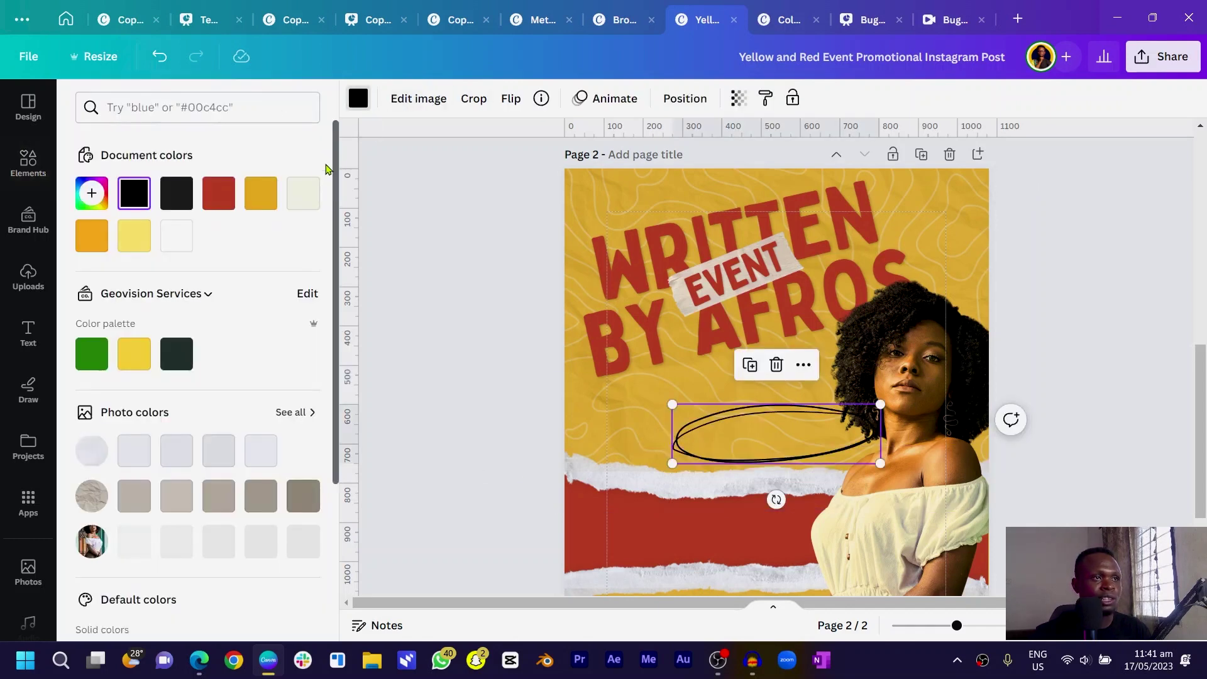
click(303, 193)
drag(778, 500, 795, 508)
drag(745, 440, 710, 389)
- Duplicate the "WRITTEN BY AFROS" headline and place the copy lower, over the scribbled oval
click(600, 290)
key(ctrl+d)
drag(602, 293, 626, 385)
scroll(631, 316, up, 5)
scroll(632, 315, down, 6)
- Recolor the lower headline copy to off-white #f6f7ec and replace its text with "10TH JUNE 2023"
click(585, 99)
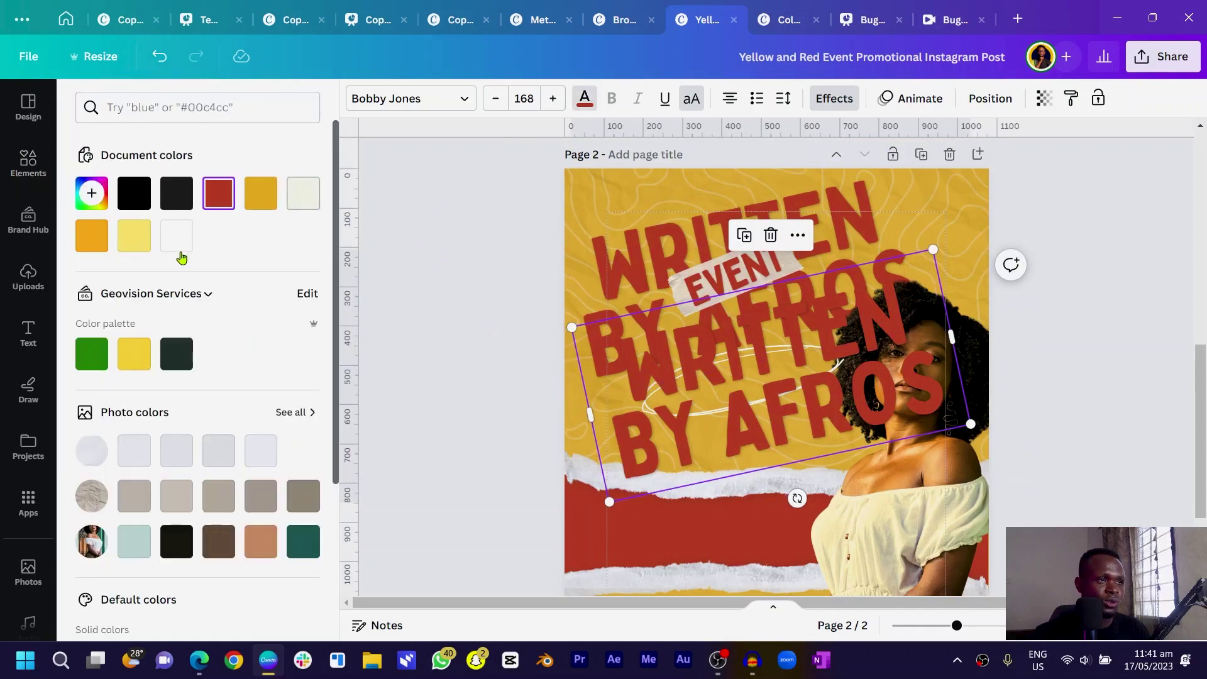
click(303, 193)
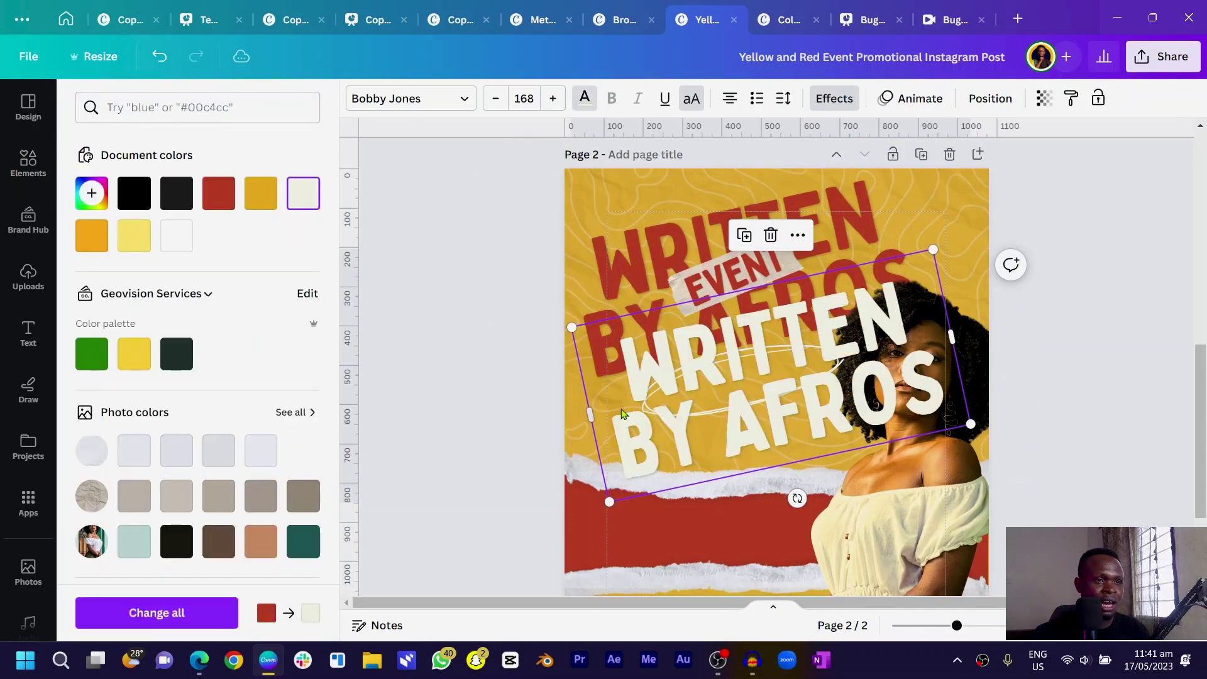
double_click(699, 409)
text(10)
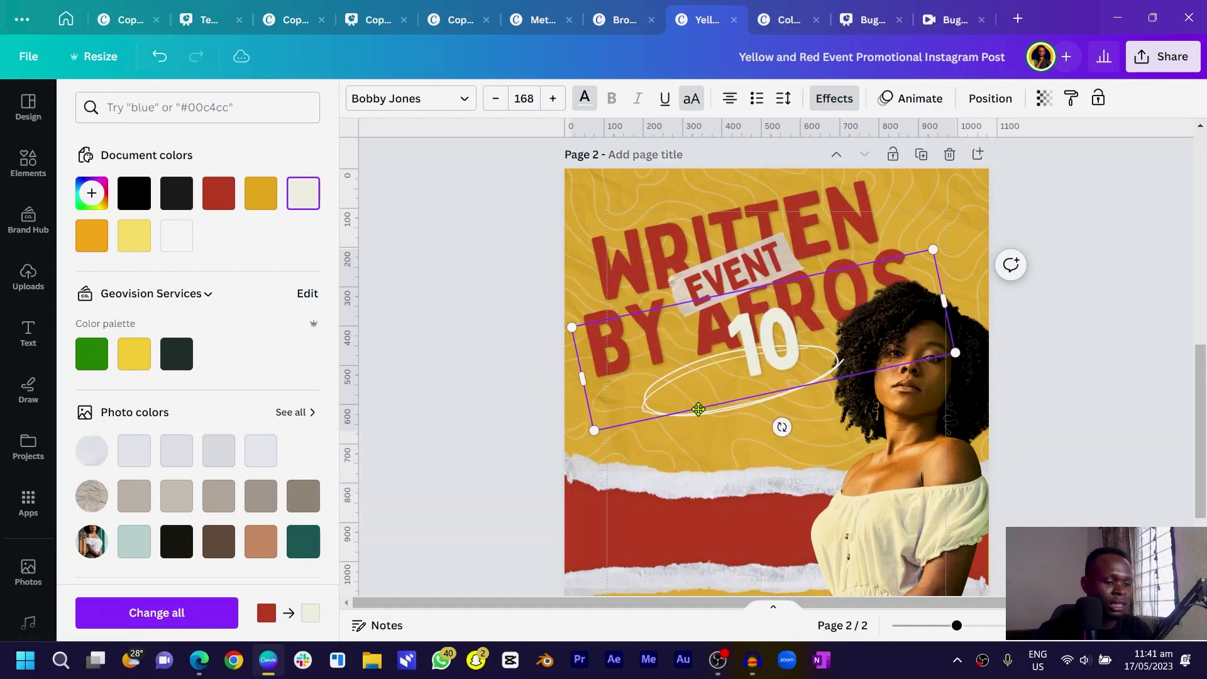
text(TH JJUNE 2023)
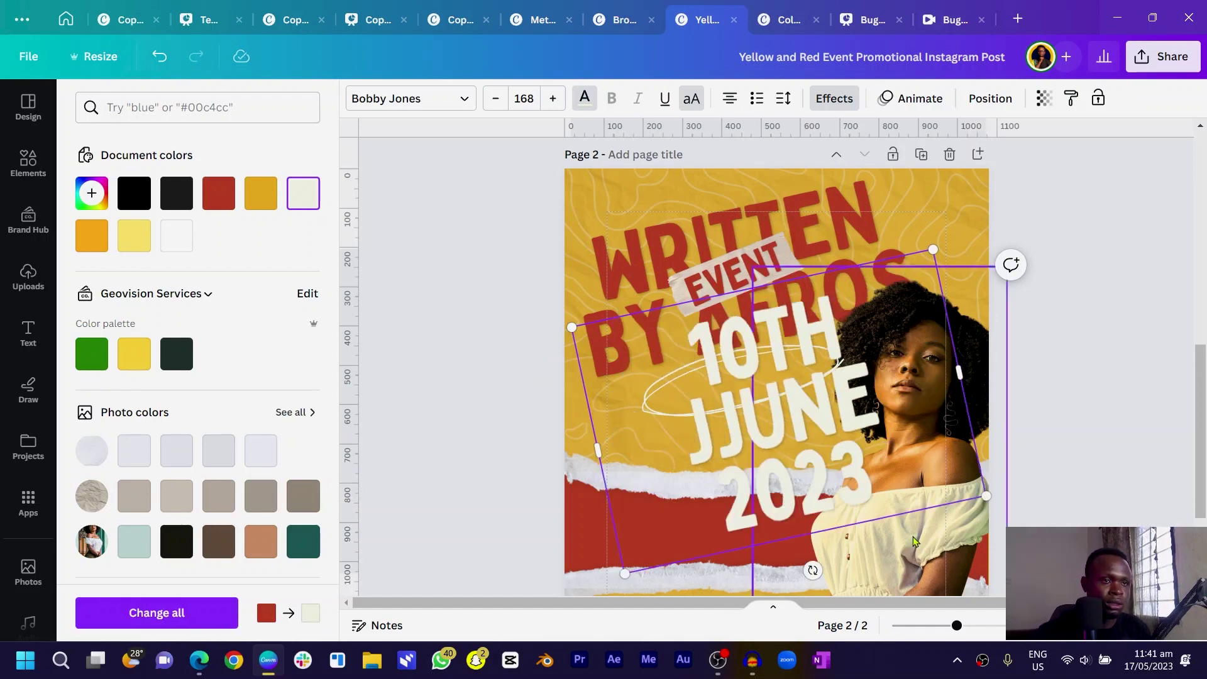
click(745, 410)
key(BackSpace)
- Shrink the date text to size 52.5 on a single line and center it inside the scribbled oval
drag(590, 421, 758, 327)
drag(873, 338, 768, 428)
drag(647, 419, 672, 411)
drag(771, 426, 766, 430)
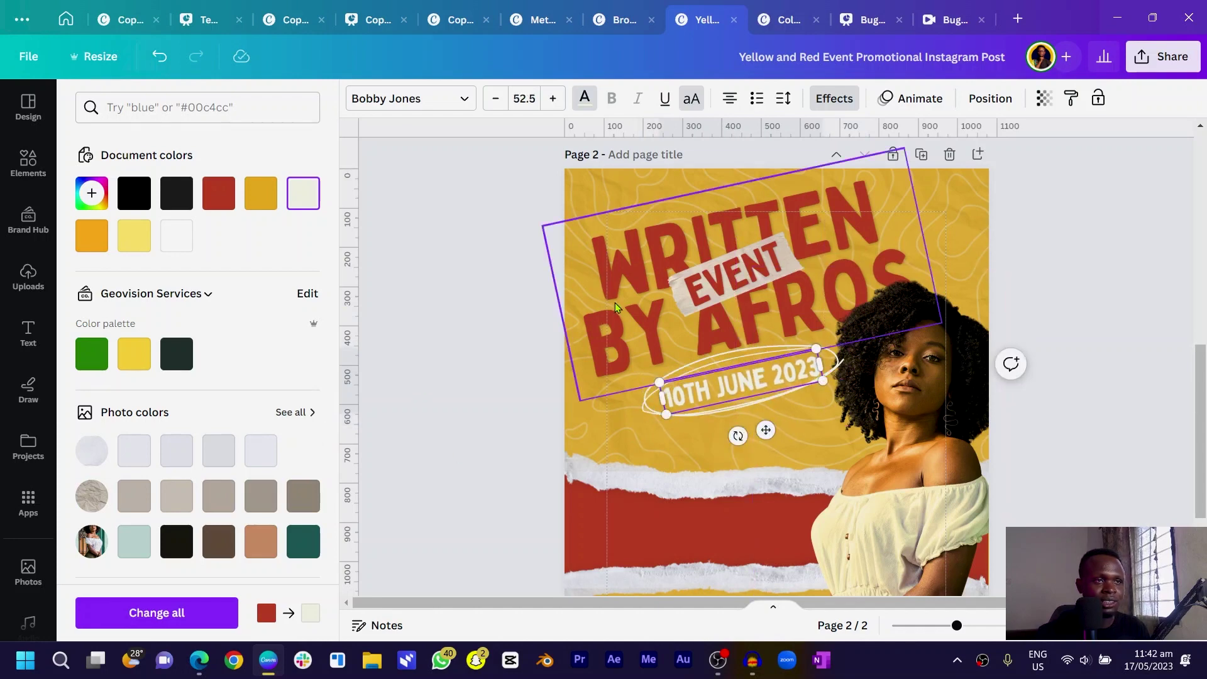
- Select the headline, the EVENT tape with its text, the oval and the date together and nudge them all slightly lower on page 2
click(677, 412)
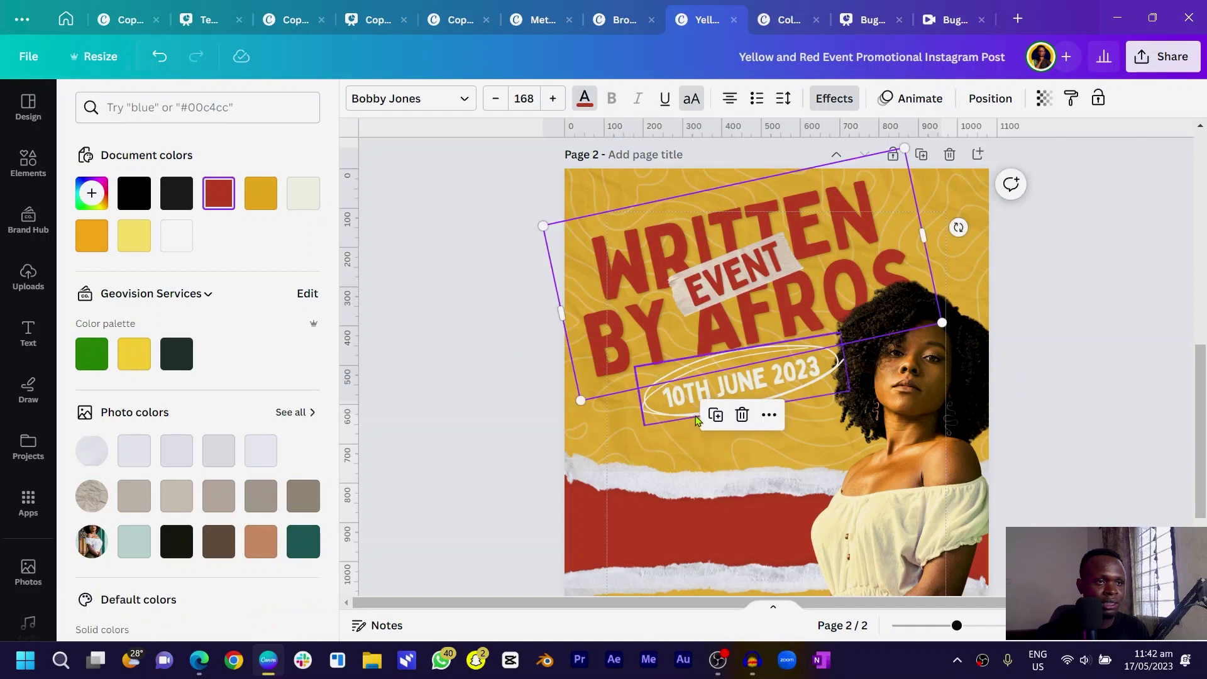
click(695, 415)
shift+click(699, 395)
shift+click(650, 311)
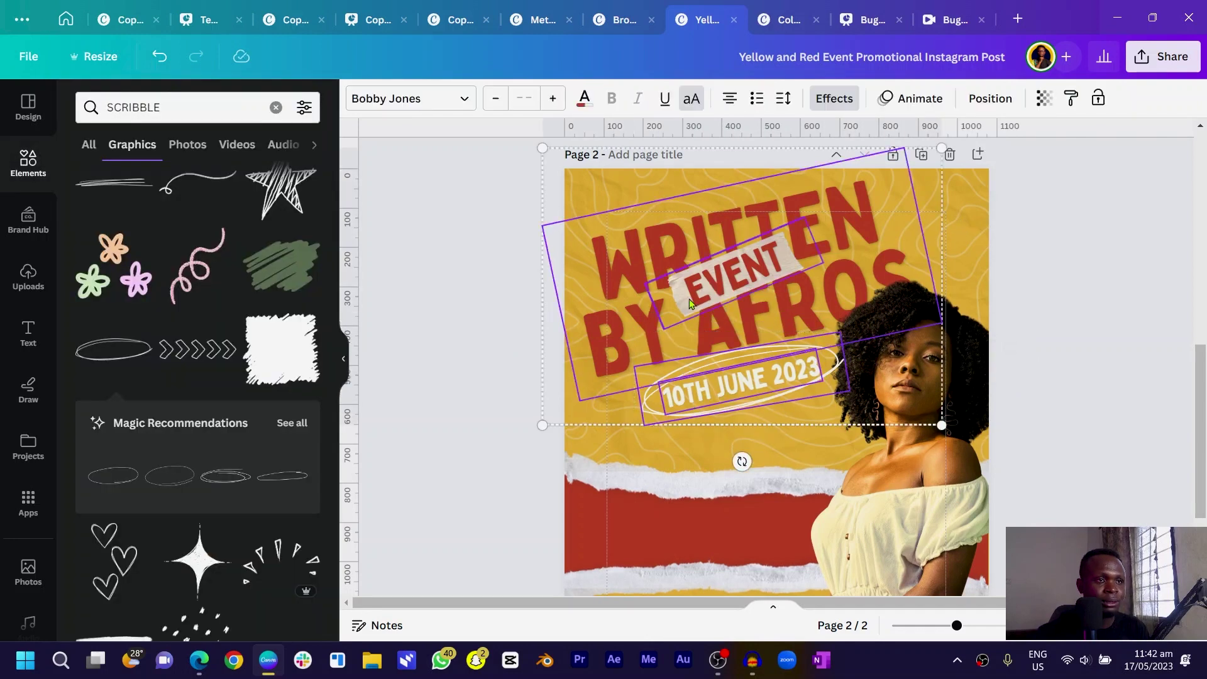
click(601, 335)
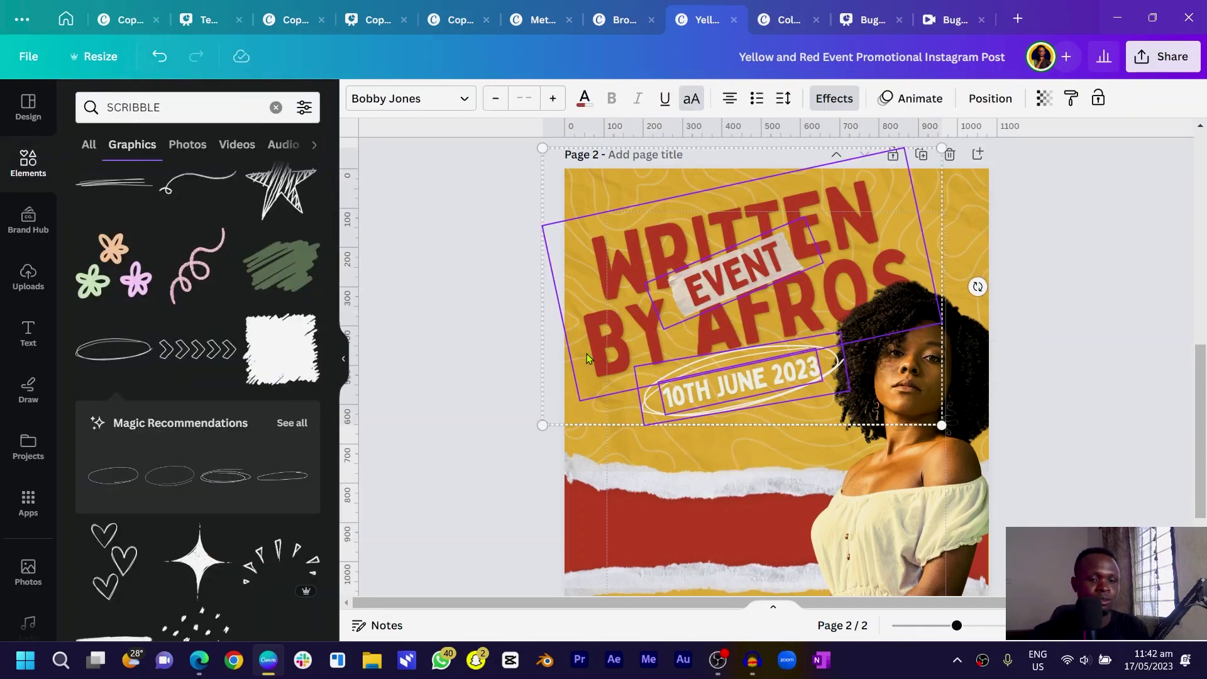
key(shift+Down)
key(shift+Down)
key(shift+Down)
key(shift+Down)
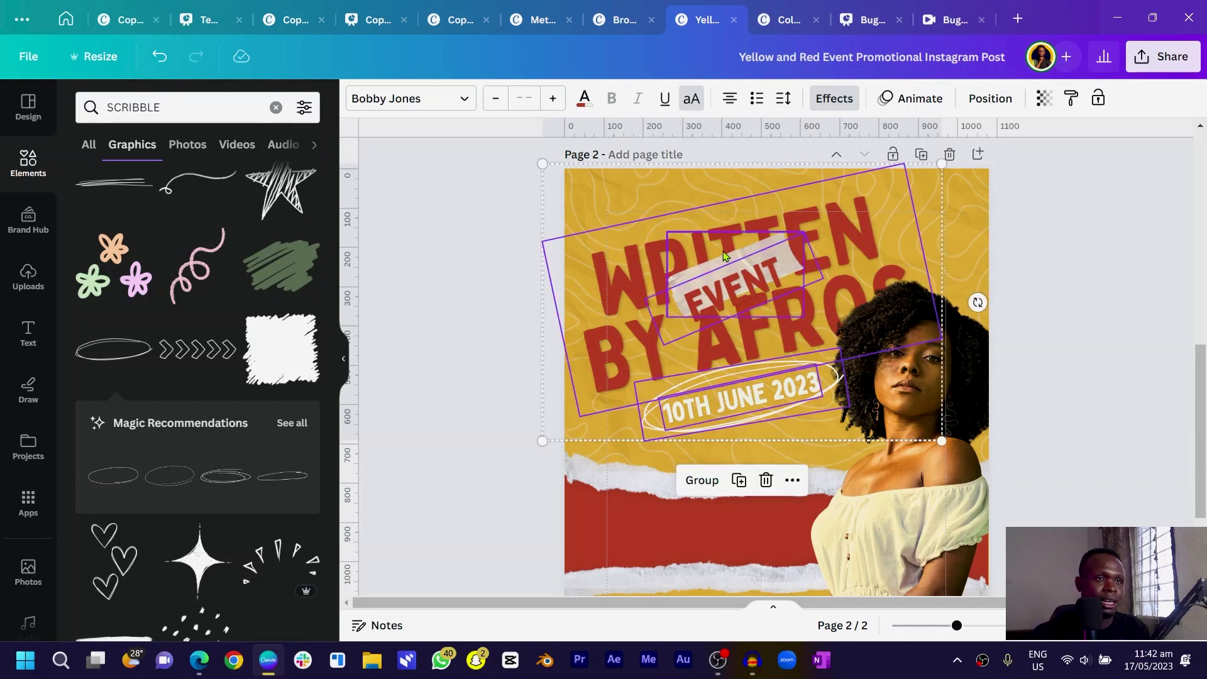
click(723, 251)
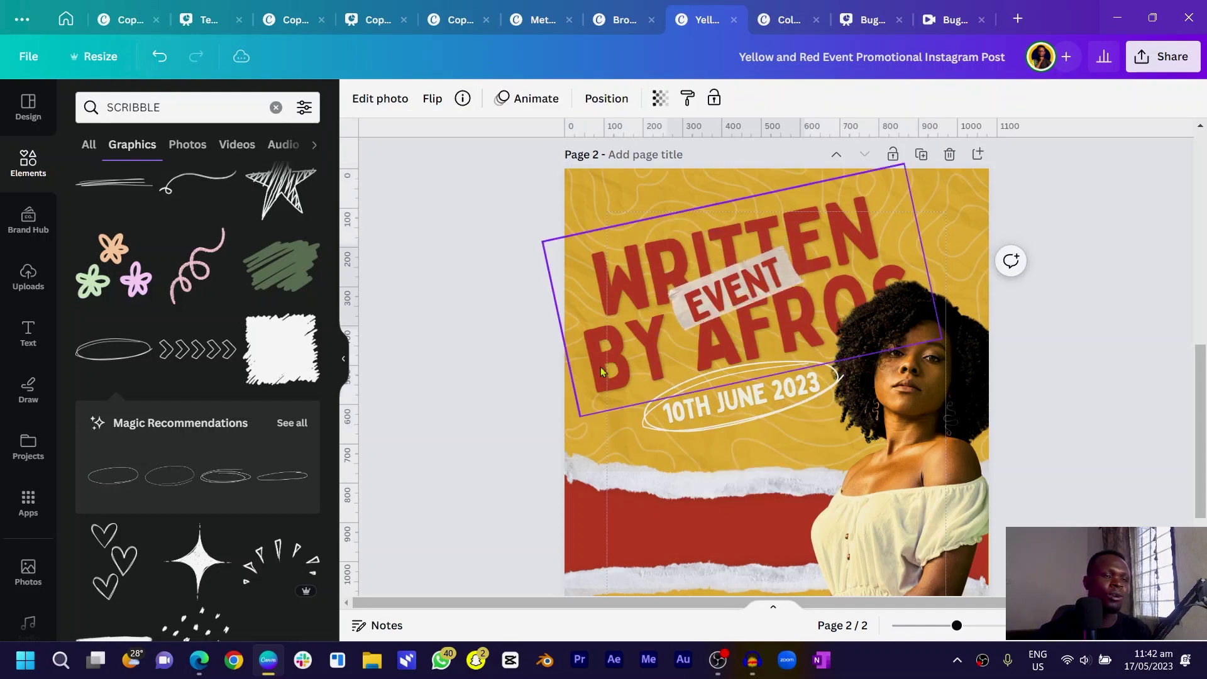
click(866, 411)
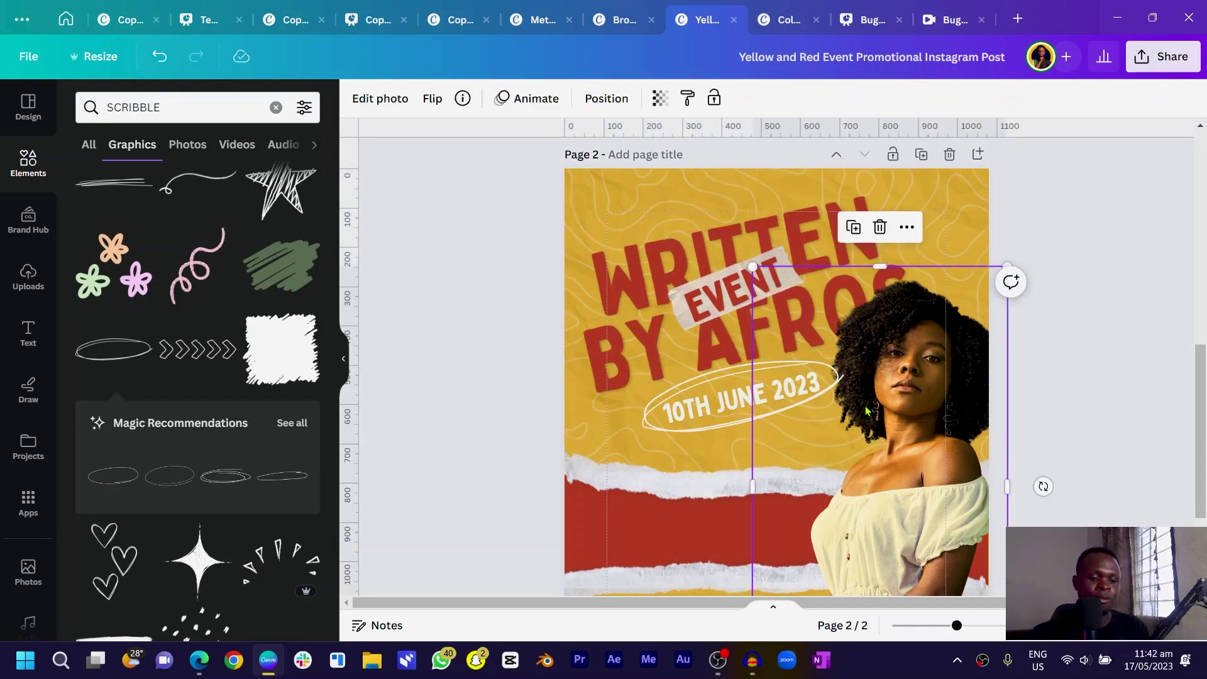
click(401, 385)
- Copy the address block, location pin, phone and web icons, website text and 02 PM GMT badge from page 1 onto page 2
scroll(580, 353, down, 3)
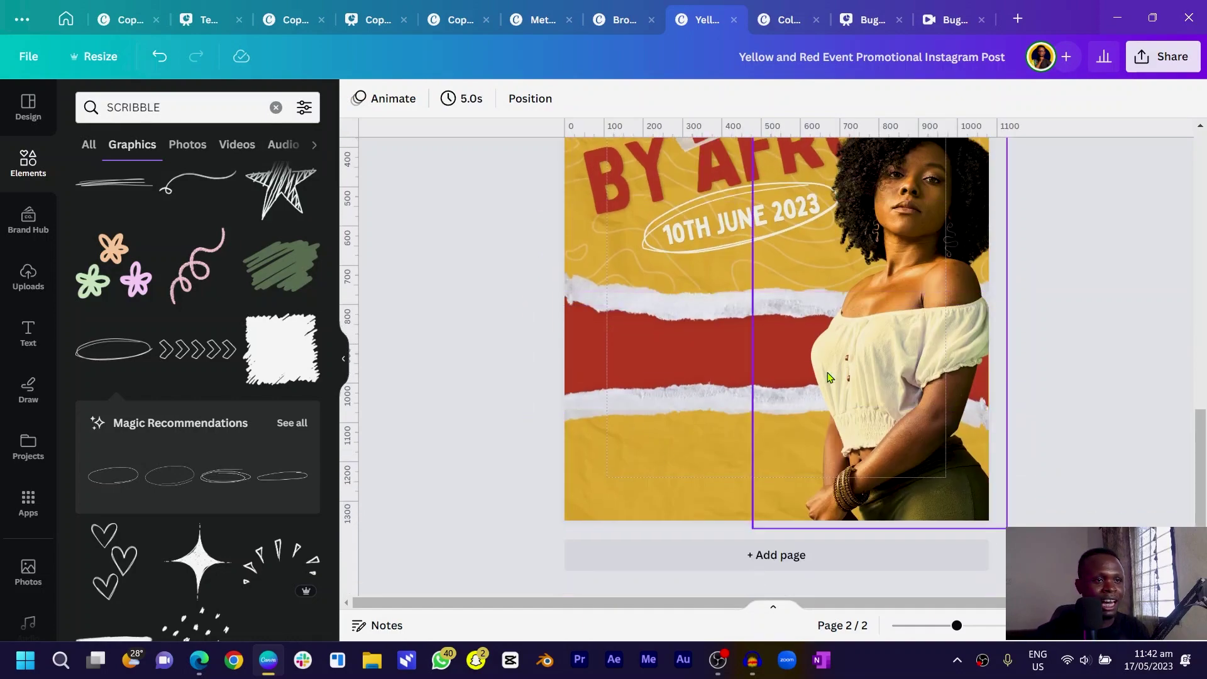
scroll(700, 461, up, 5)
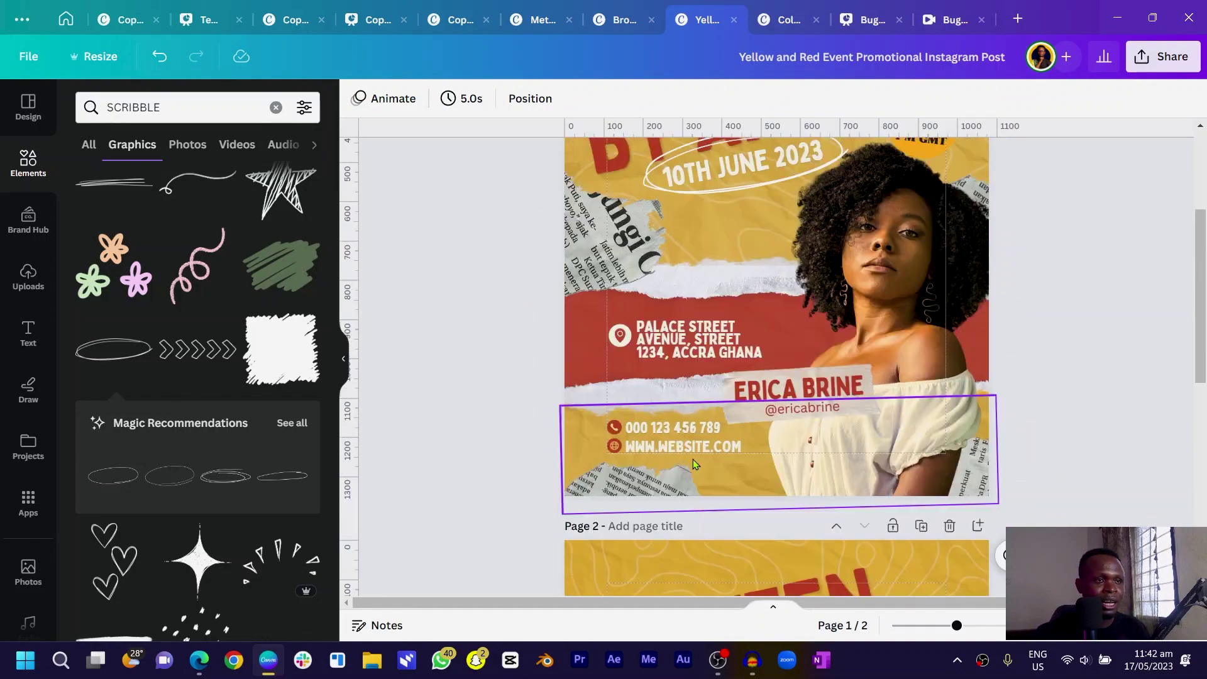
click(616, 343)
click(676, 395)
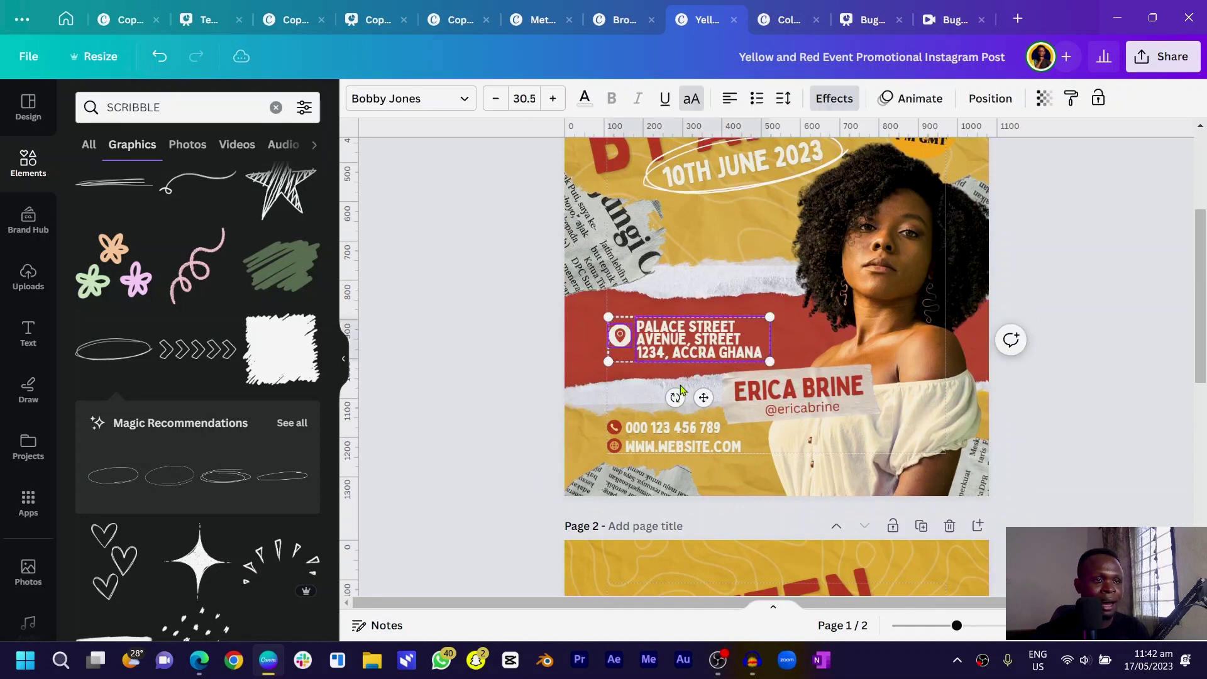
shift+click(617, 447)
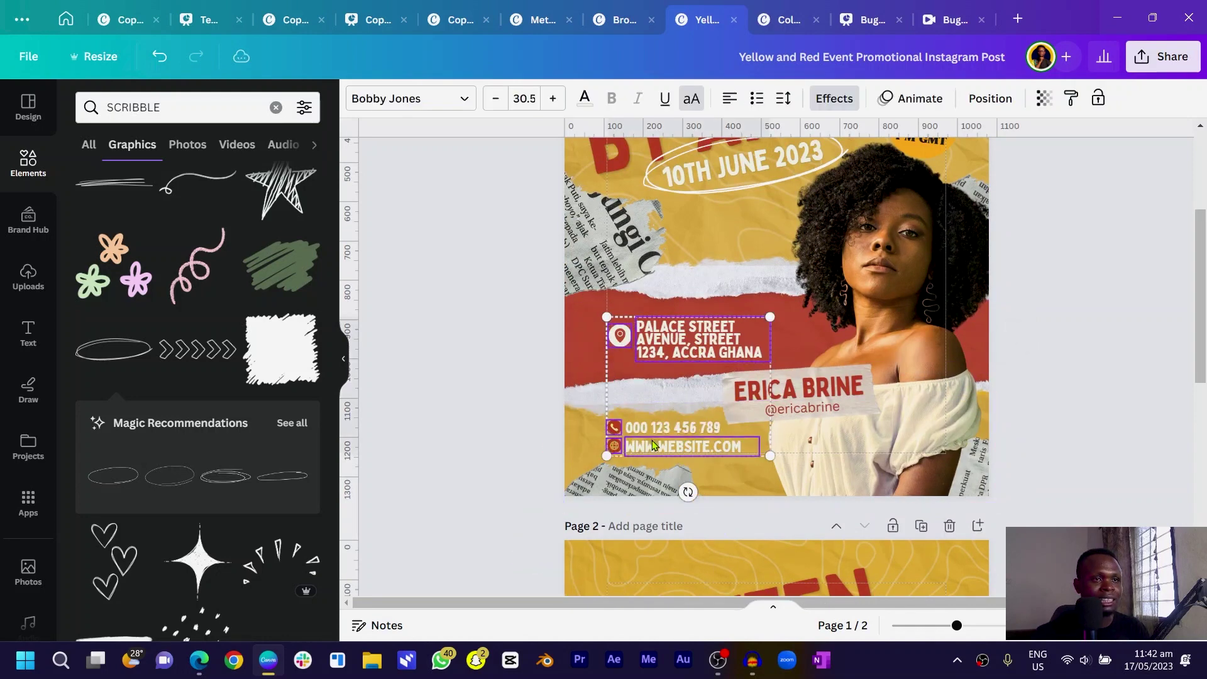
scroll(692, 377, up, 2)
shift+click(919, 228)
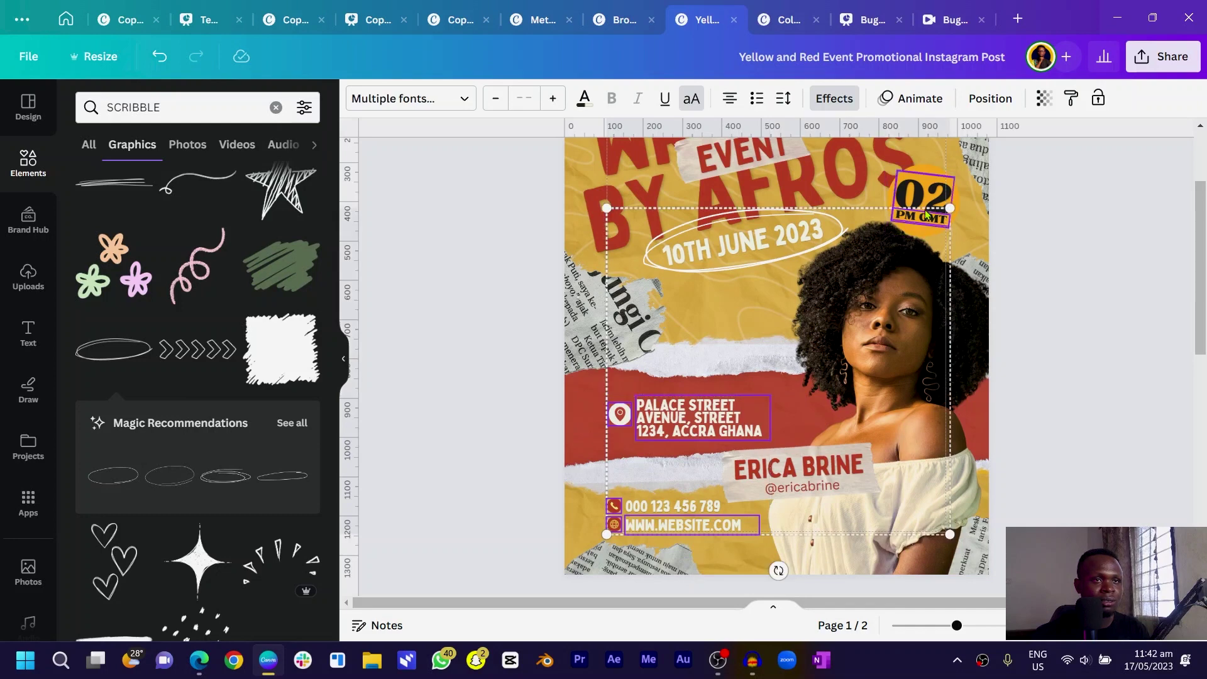
shift+click(926, 197)
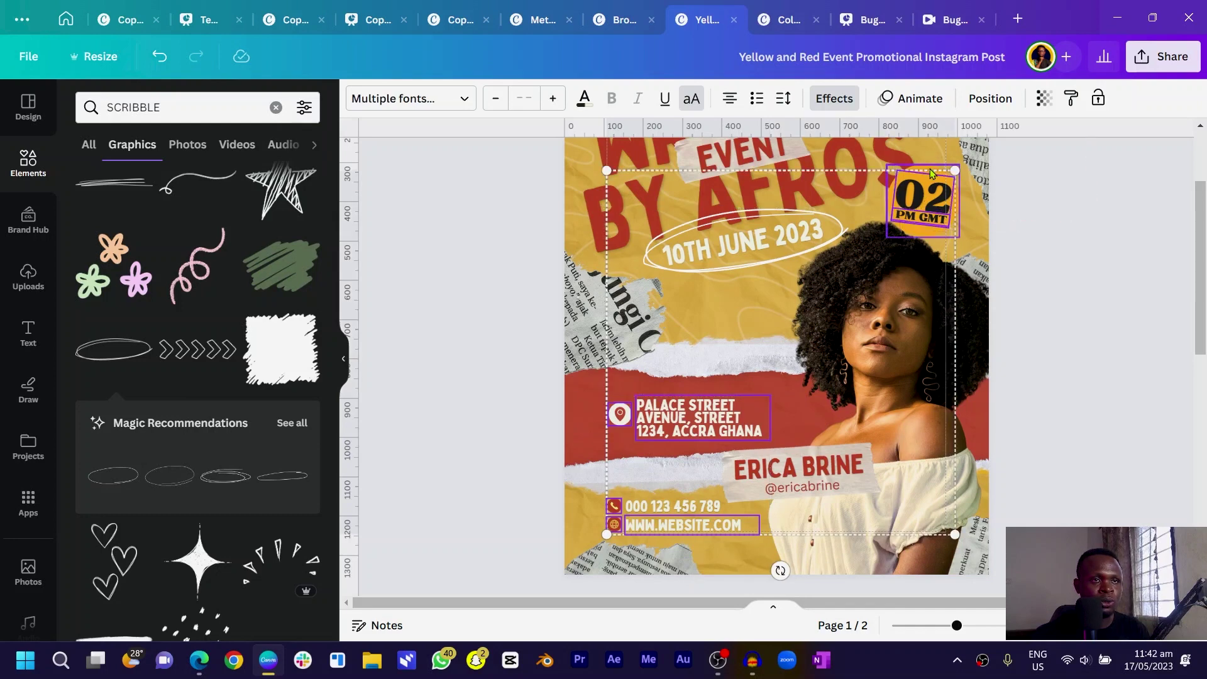
shift+click(933, 174)
scroll(932, 173, down, 10)
key(ctrl+v)
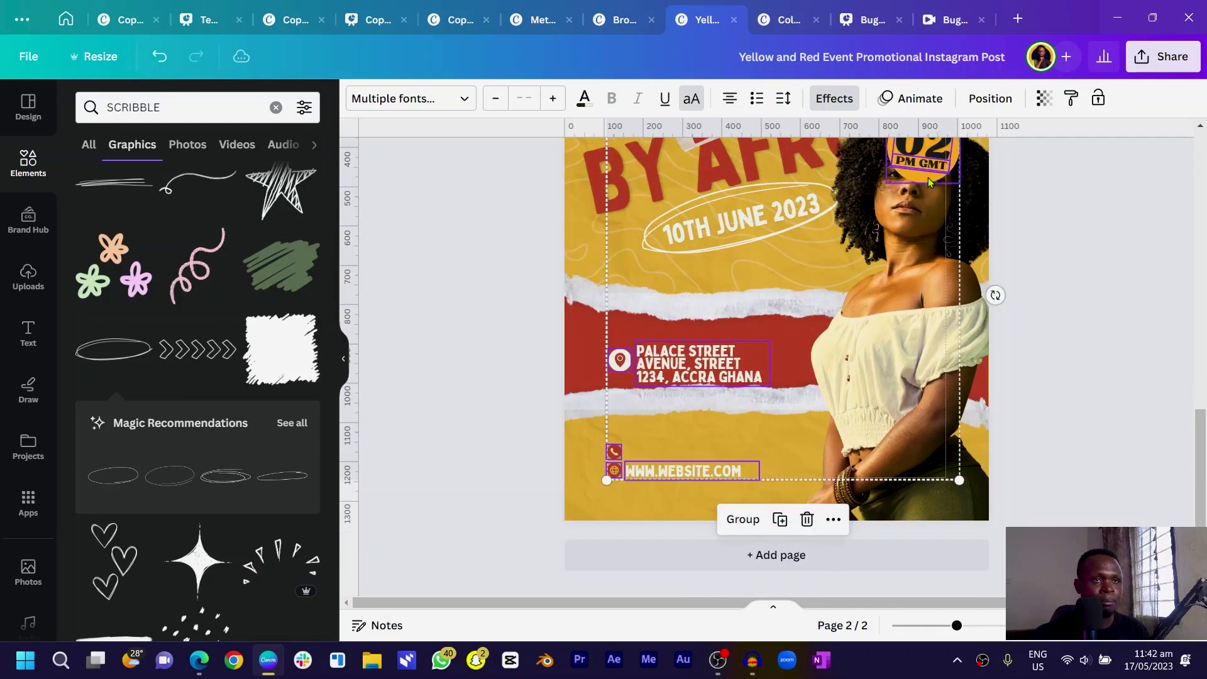
- Adjust the address text and the location pin so they sit side by side, centered in the red band
scroll(423, 476, up, 5)
click(422, 476)
mouse_move(705, 516)
mouse_down()
mouse_move(703, 495)
mouse_move(709, 506)
mouse_up()
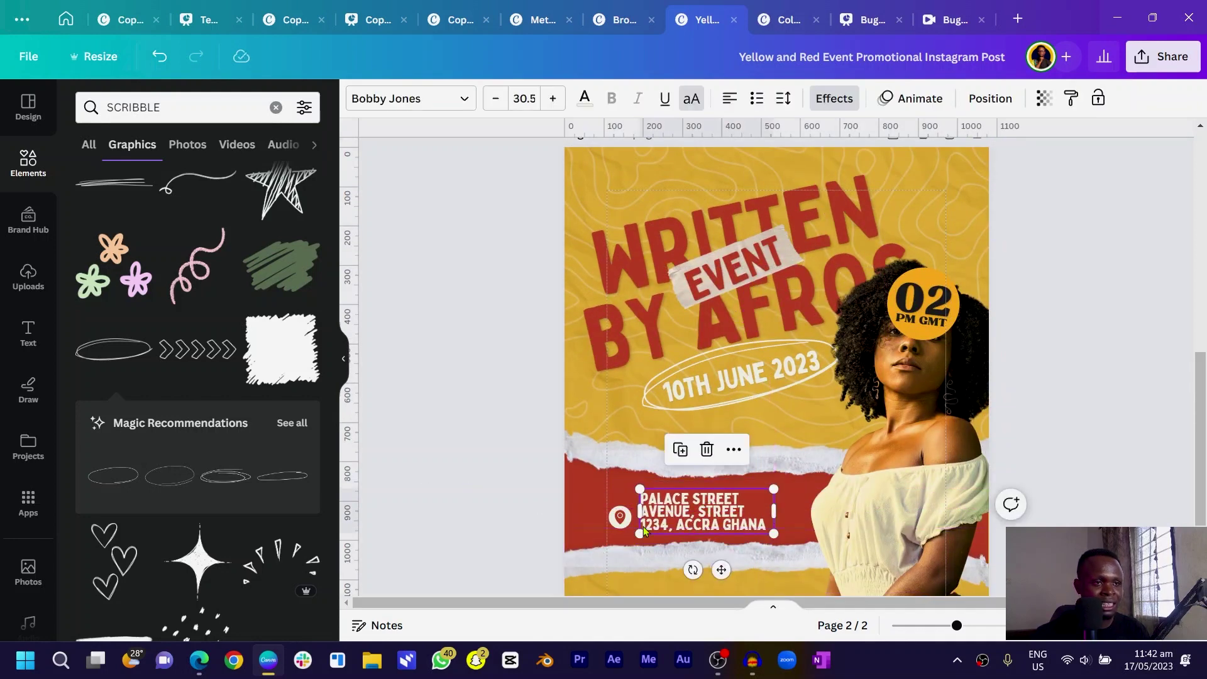
drag(630, 525, 628, 515)
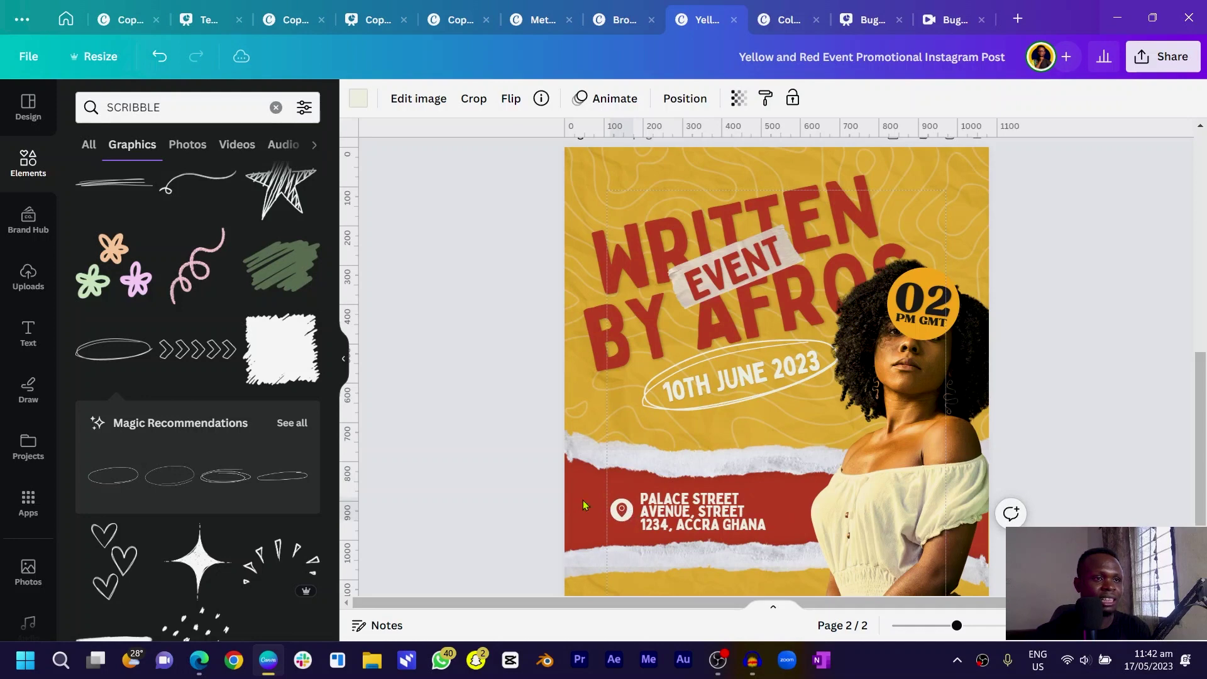
- Move the whole 02 PM GMT badge off the woman's face into the poster's upper-right corner
click(928, 327)
shift+click(924, 301)
shift+click(922, 336)
drag(925, 300, 932, 200)
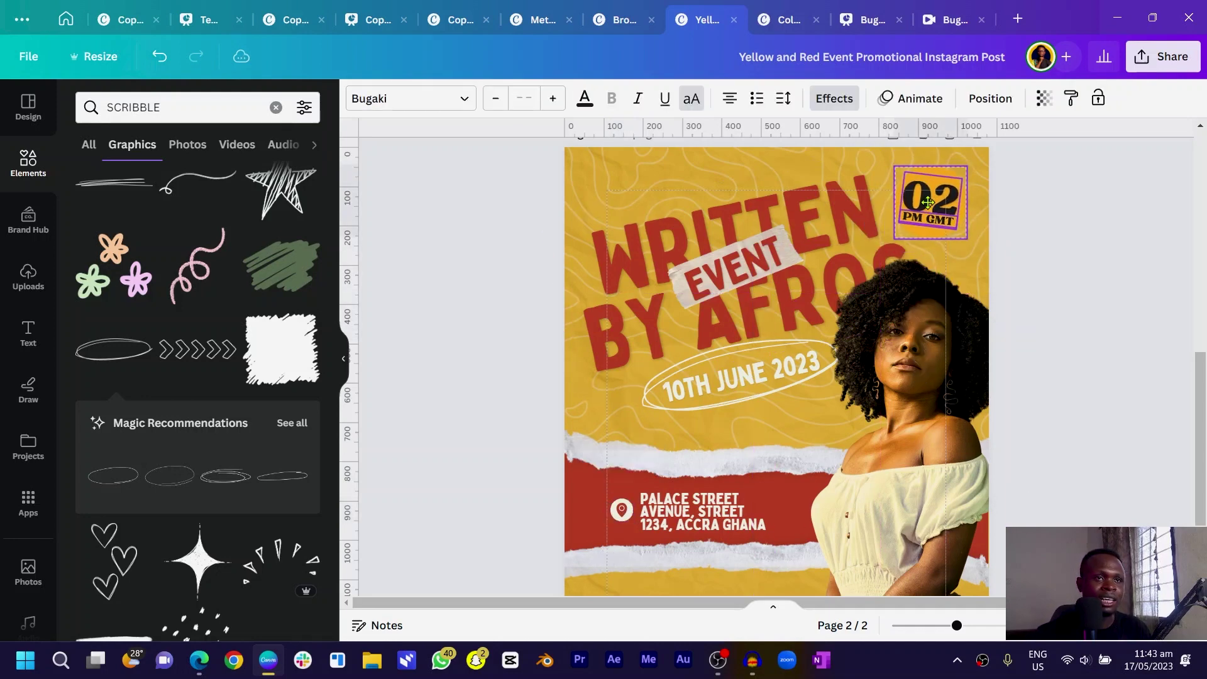
click(562, 255)
- Recolor the time badge's circle to the poster's red and its 02 PM GMT text to the poster's yellow
click(940, 177)
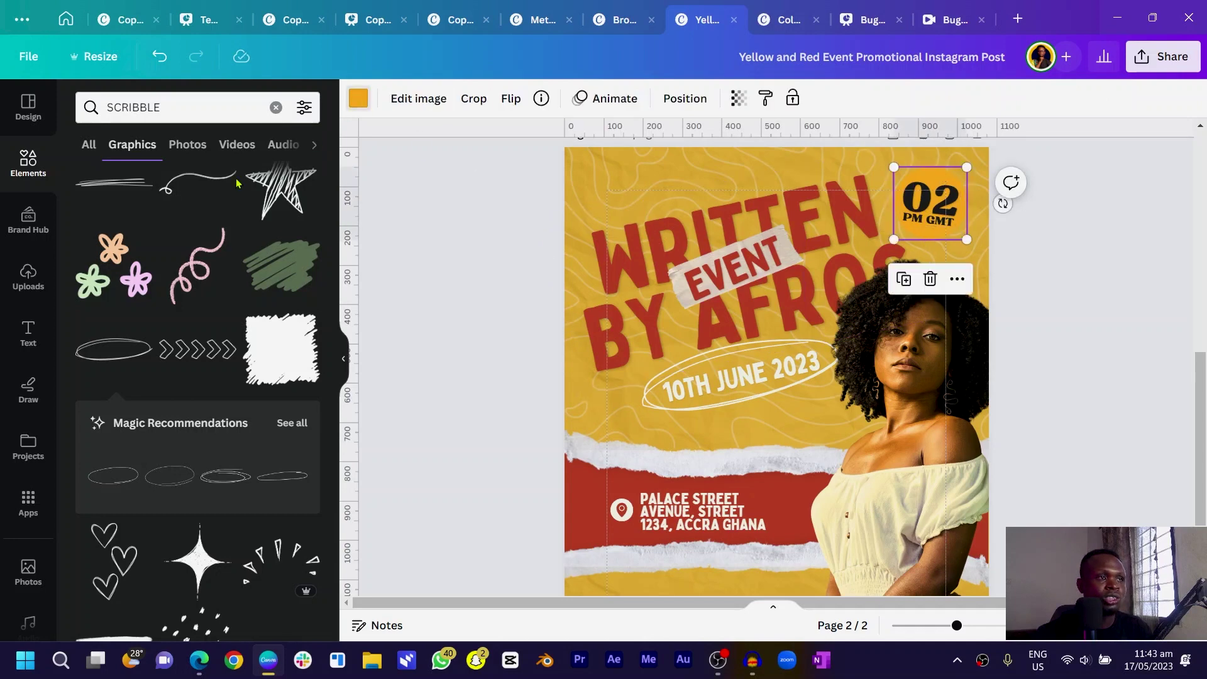
click(357, 98)
click(220, 191)
click(927, 222)
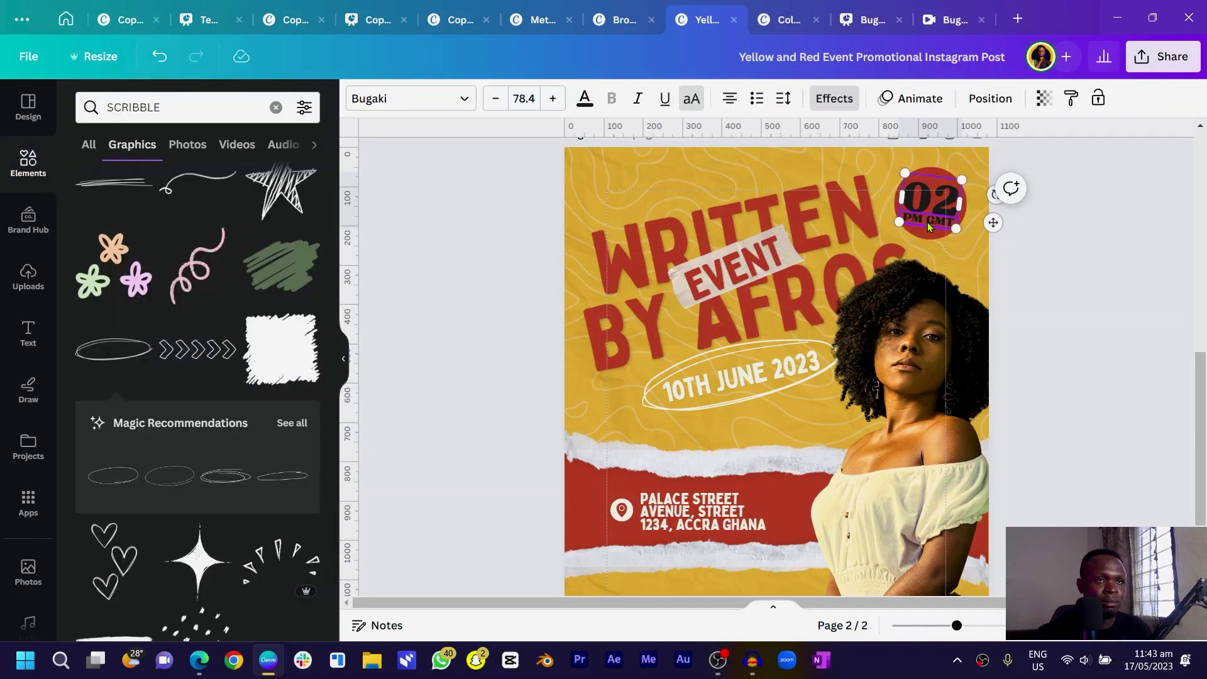
click(585, 98)
click(262, 190)
click(490, 303)
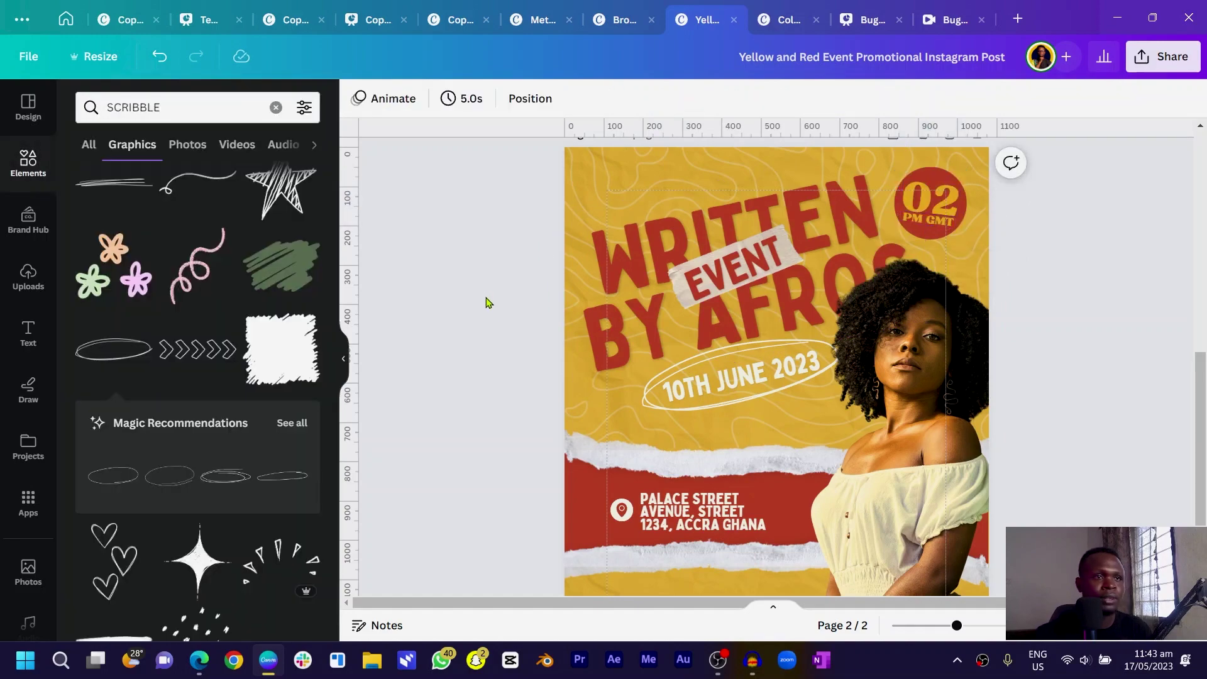
- Copy the missing phone number text from page 1 to page 2, beside the phone icon above the website
scroll(500, 417, down, 1)
scroll(497, 419, down, 1)
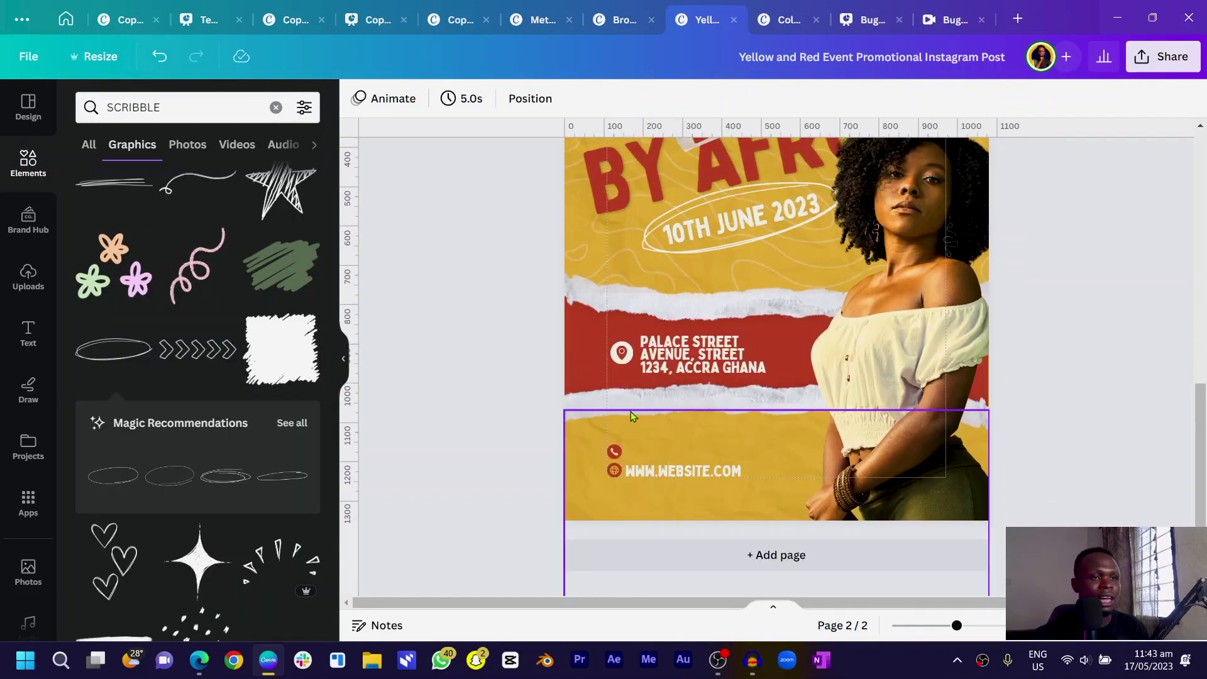
scroll(665, 424, up, 4)
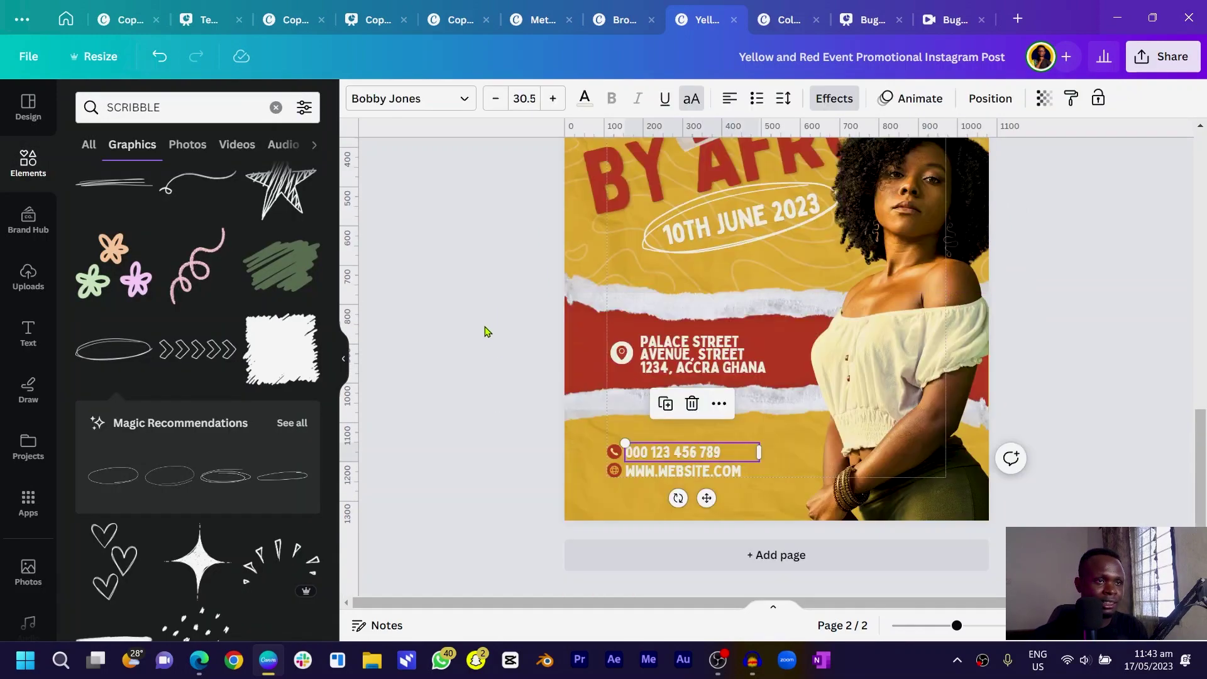
click(487, 332)
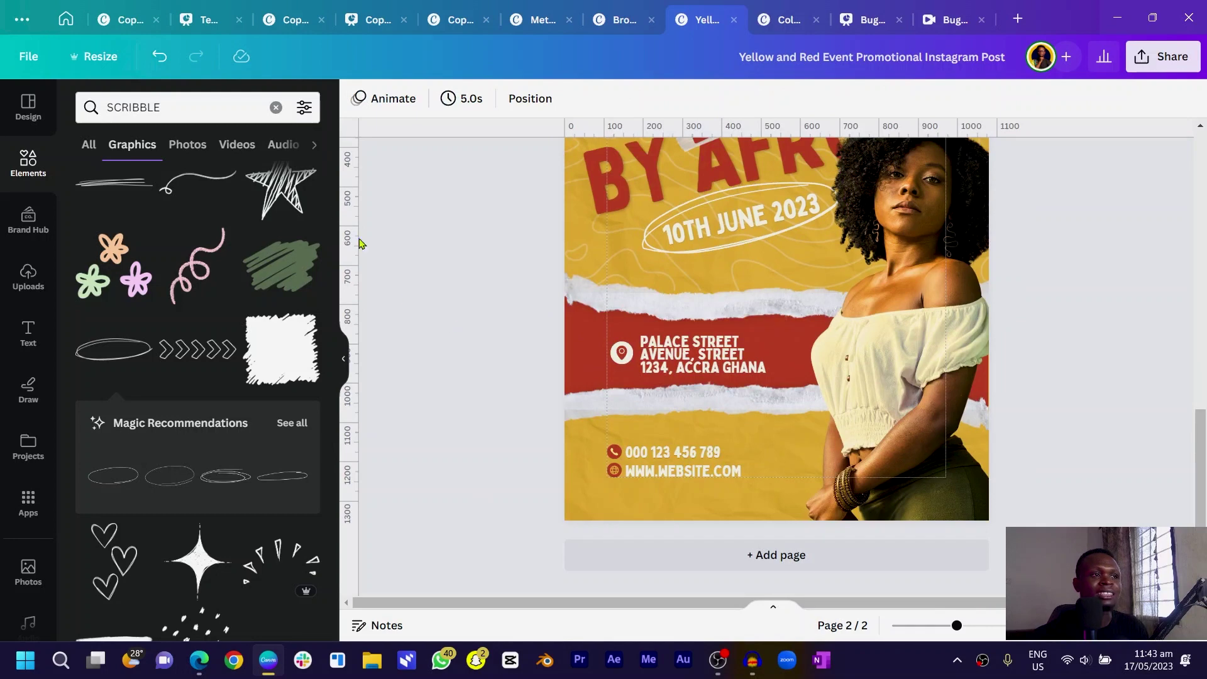
- Search the graphics for "NEWSPAPERS" and place a torn newspaper scrap along page 2's bottom edge, behind the woman
click(193, 107)
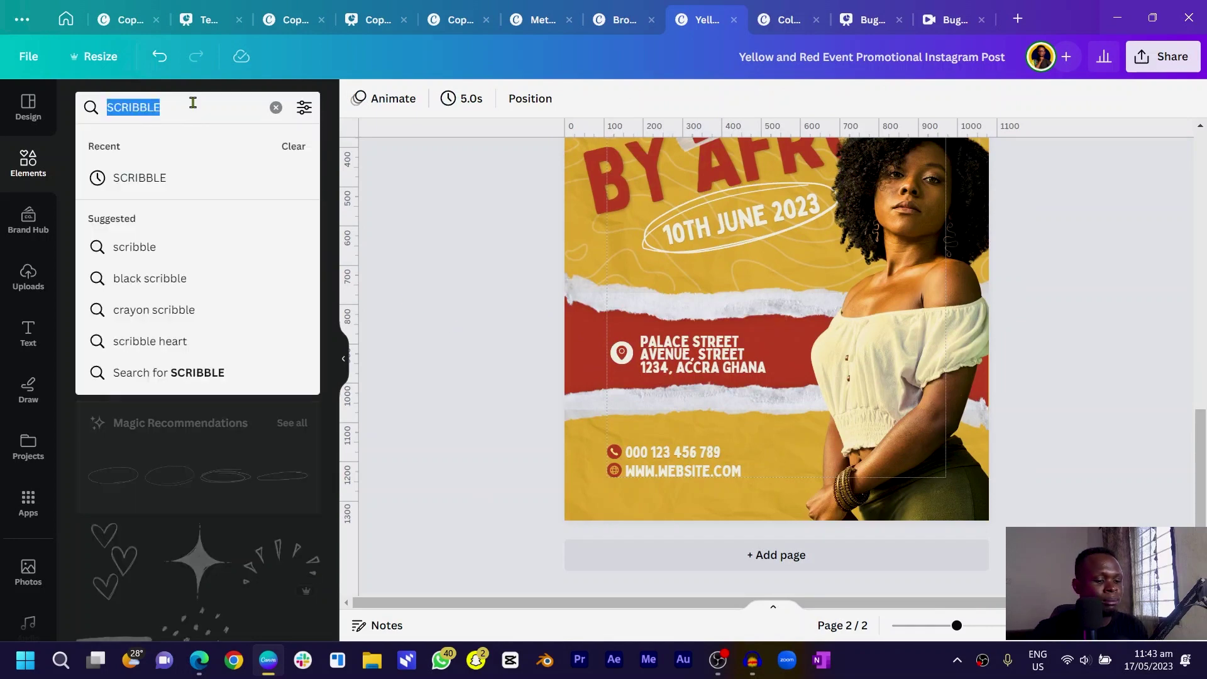
text(NEWSPAPERS)
key(Return)
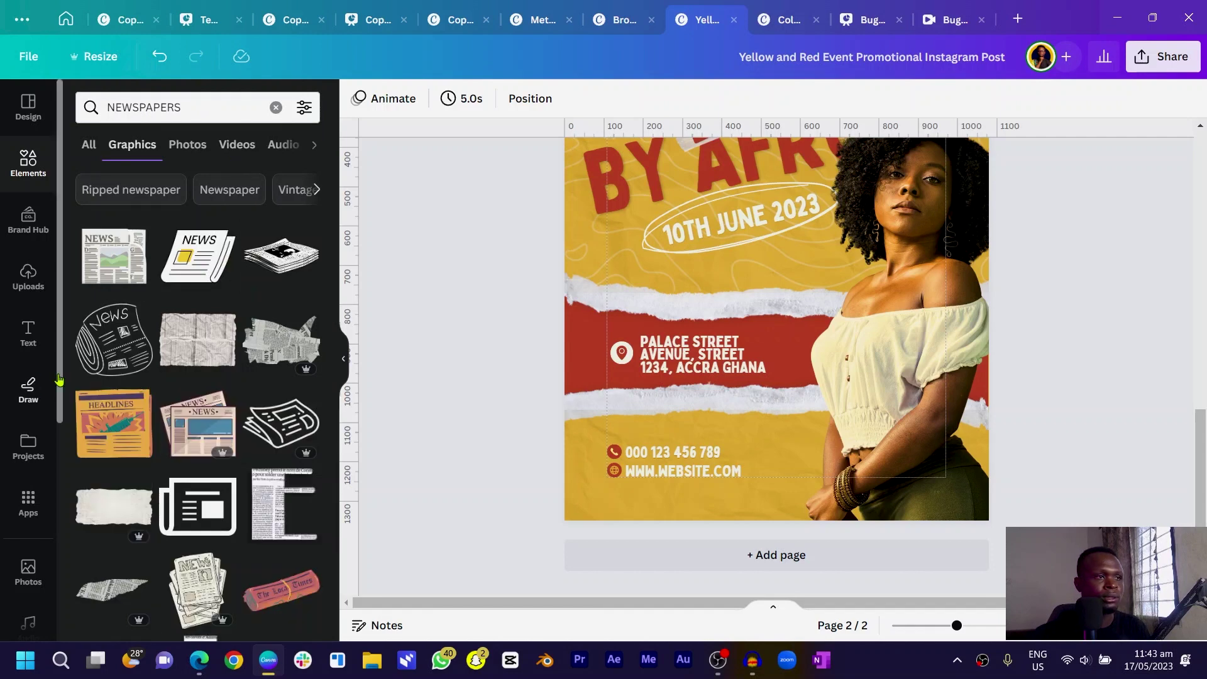
scroll(182, 531, down, 1)
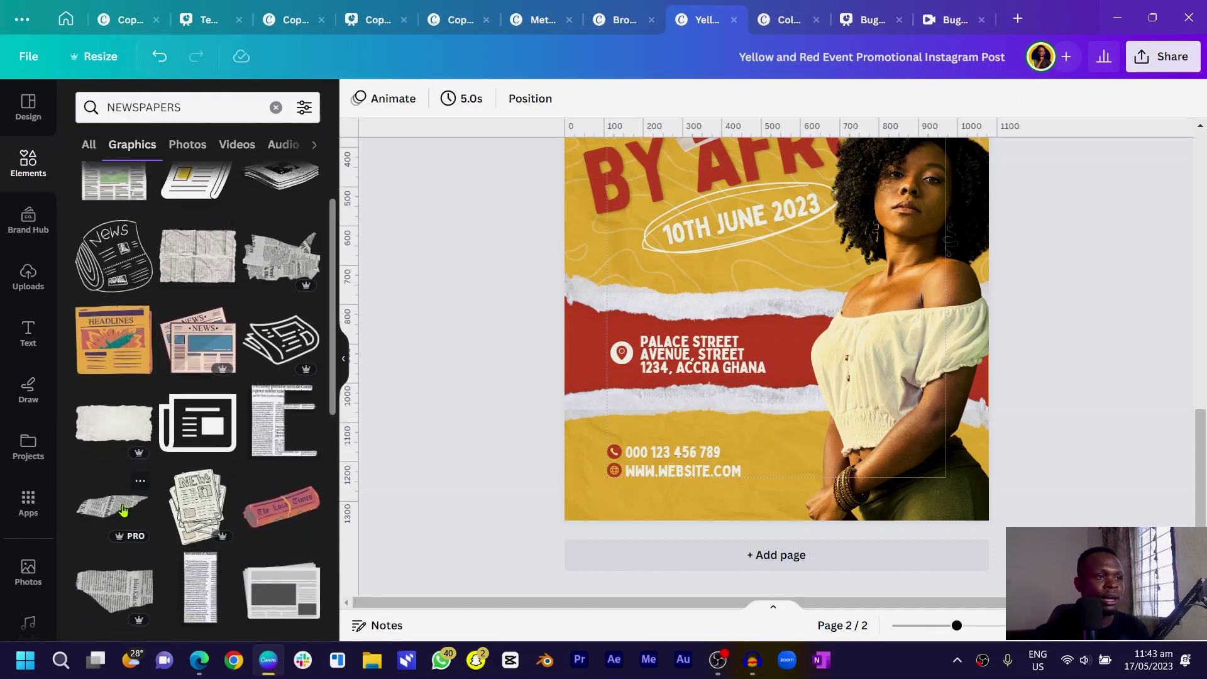
drag(124, 507, 741, 552)
- Add the ragged multi-piece newspaper collage to page 2 and tuck it partly off the upper-left corner
click(285, 262)
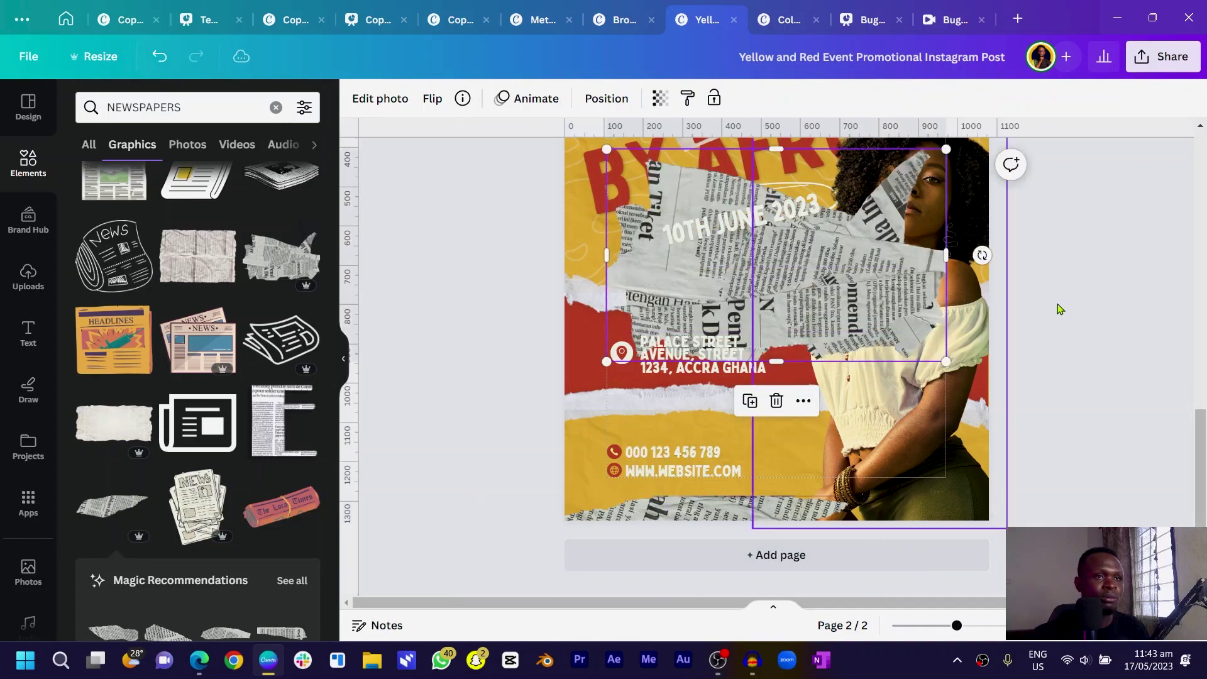
drag(946, 255, 610, 241)
scroll(906, 344, up, 3)
drag(694, 233, 503, 126)
key(ctrl+d)
drag(630, 246, 631, 428)
key(Delete)
- Add a long torn newspaper strip to page 2 and place it behind the woman near the lower right edge
scroll(255, 403, down, 3)
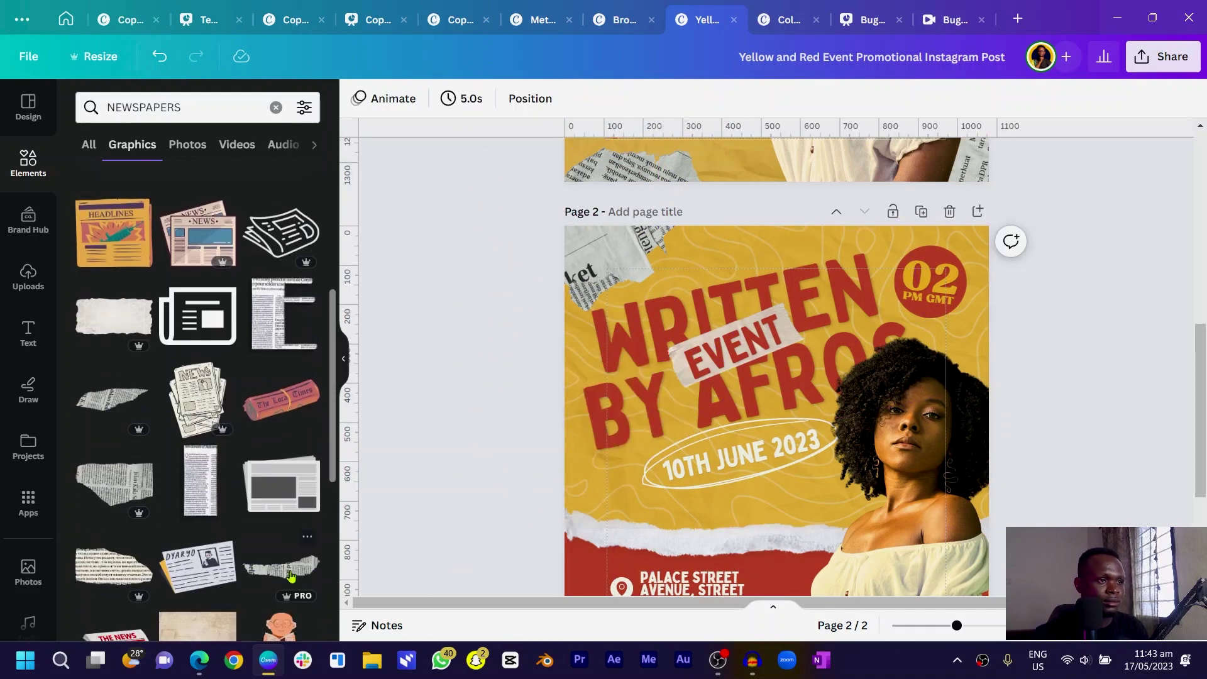
click(281, 566)
scroll(814, 357, down, 2)
drag(830, 359, 995, 522)
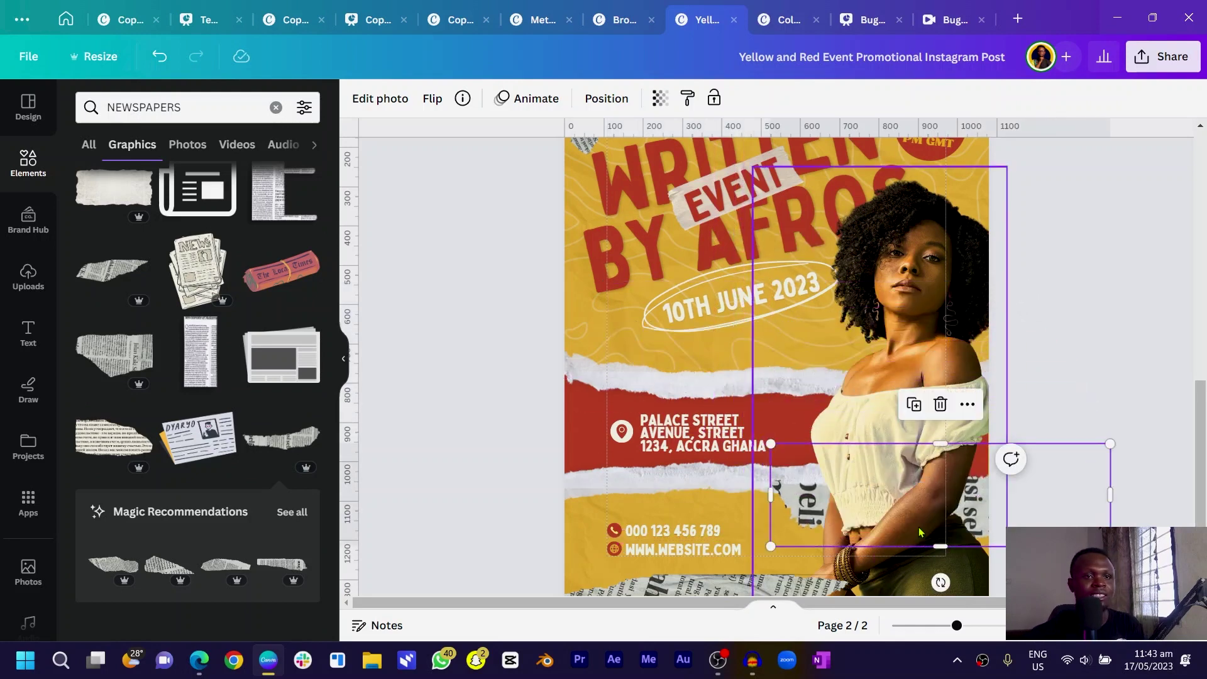
- Add another torn newspaper piece, turn it upright and tuck it into the left edge just above the red band
scroll(555, 327, down, 2)
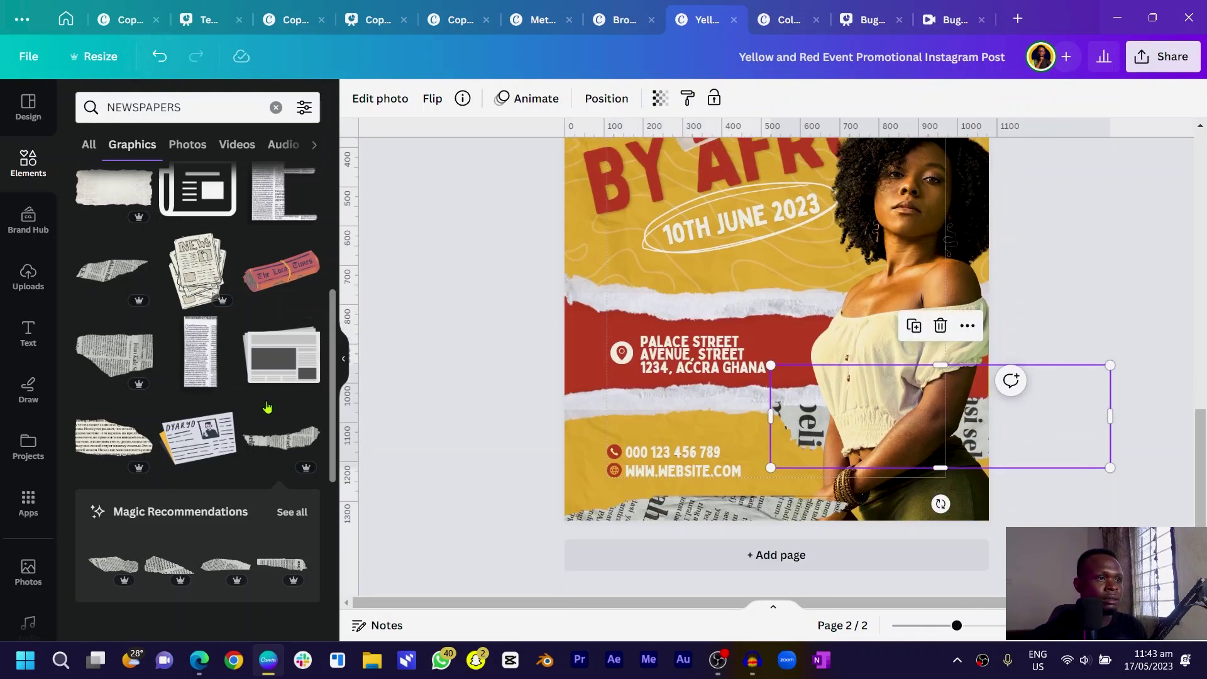
click(132, 358)
drag(1009, 252, 527, 291)
drag(607, 270, 815, 300)
drag(906, 269, 578, 263)
click(487, 376)
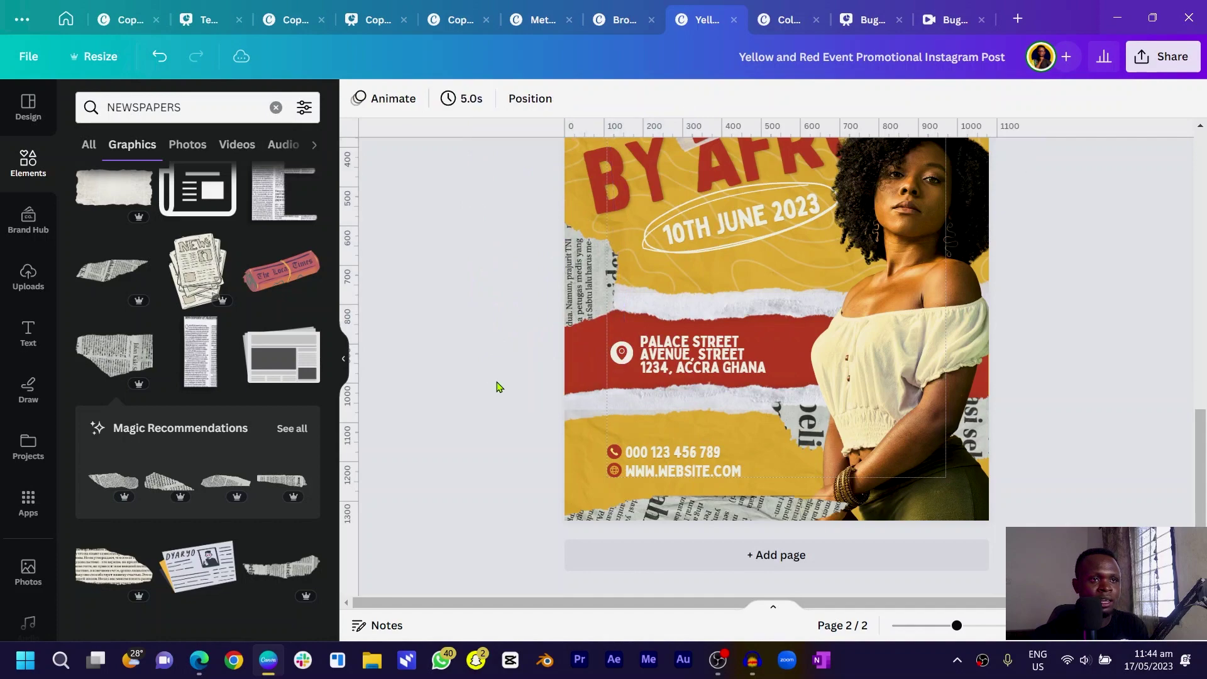
scroll(503, 371, up, 5)
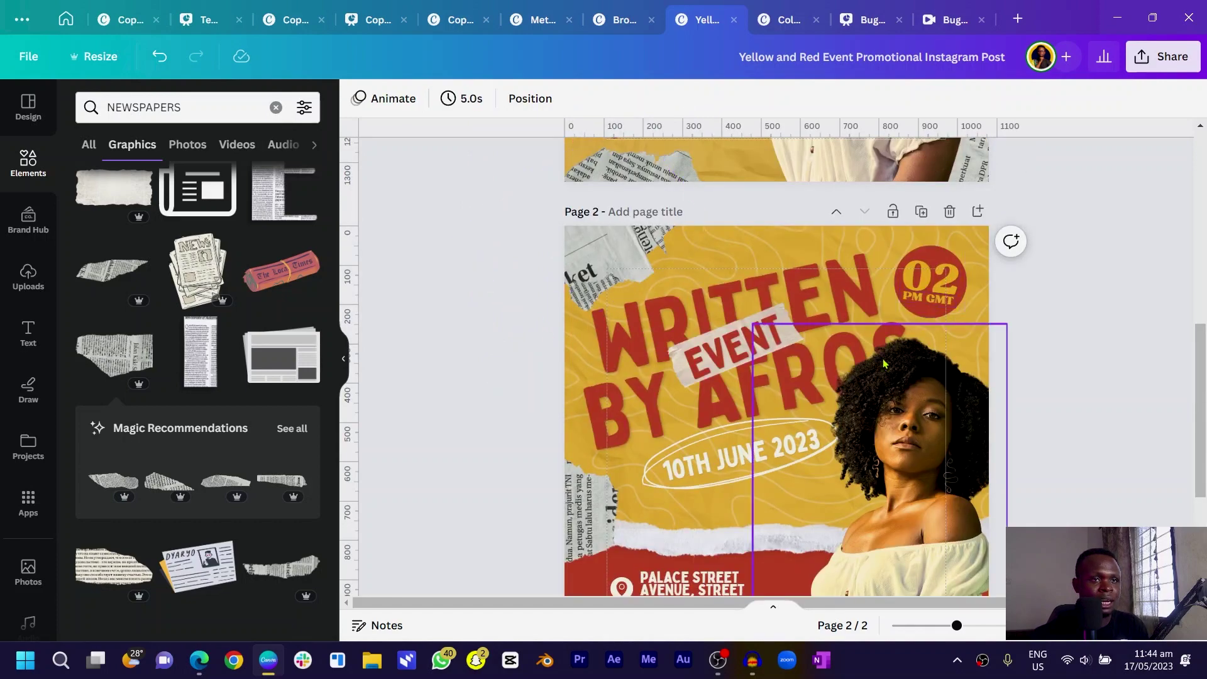
- Place the crumpled paper texture over page 2's red torn-paper band and trim it to the band's height
scroll(915, 391, down, 2)
scroll(916, 391, down, 3)
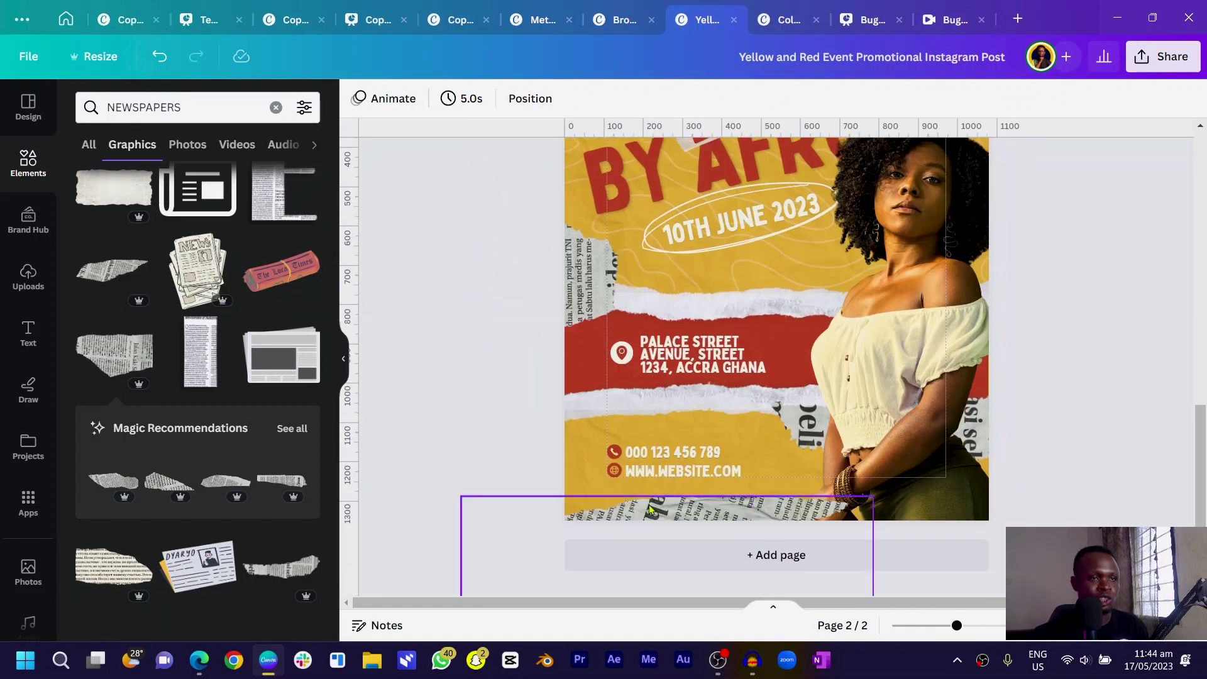
click(579, 488)
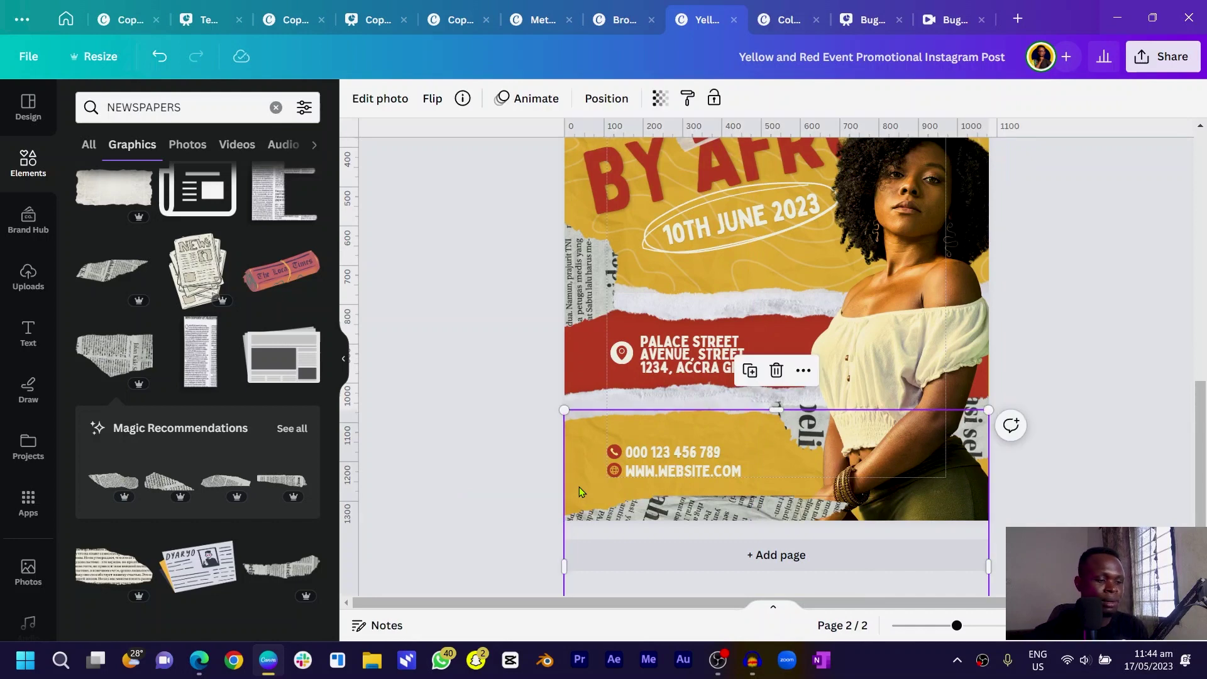
drag(579, 486, 660, 514)
drag(645, 470, 639, 325)
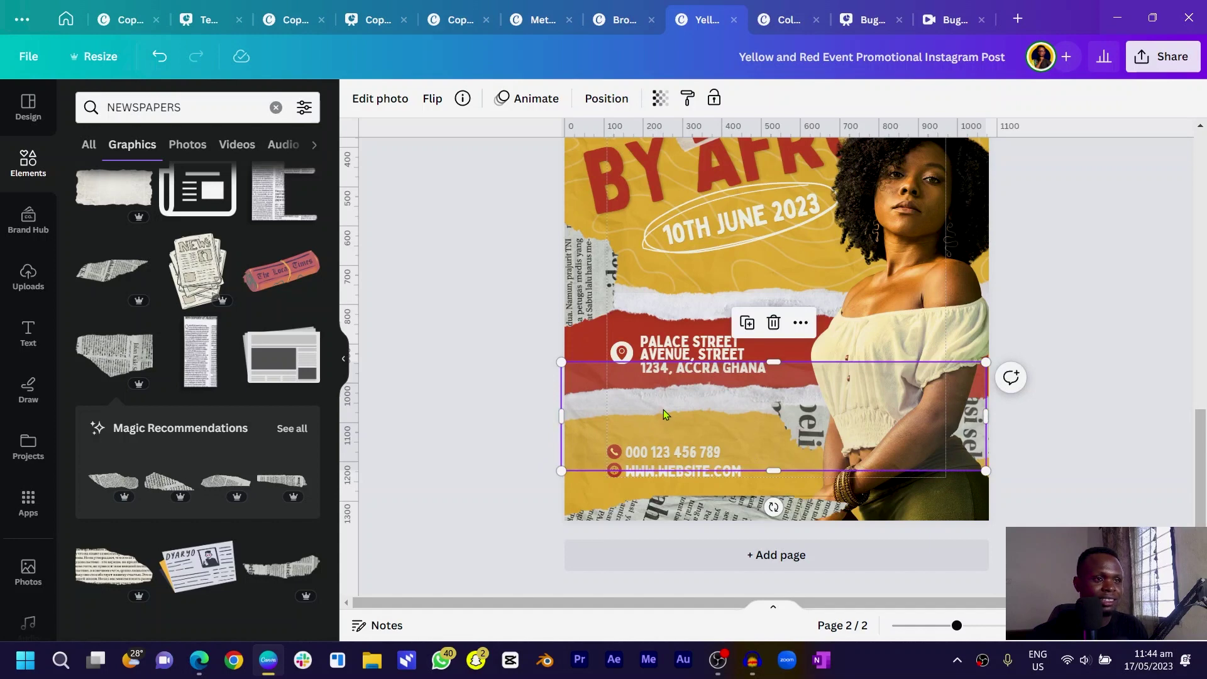
drag(662, 409, 666, 354)
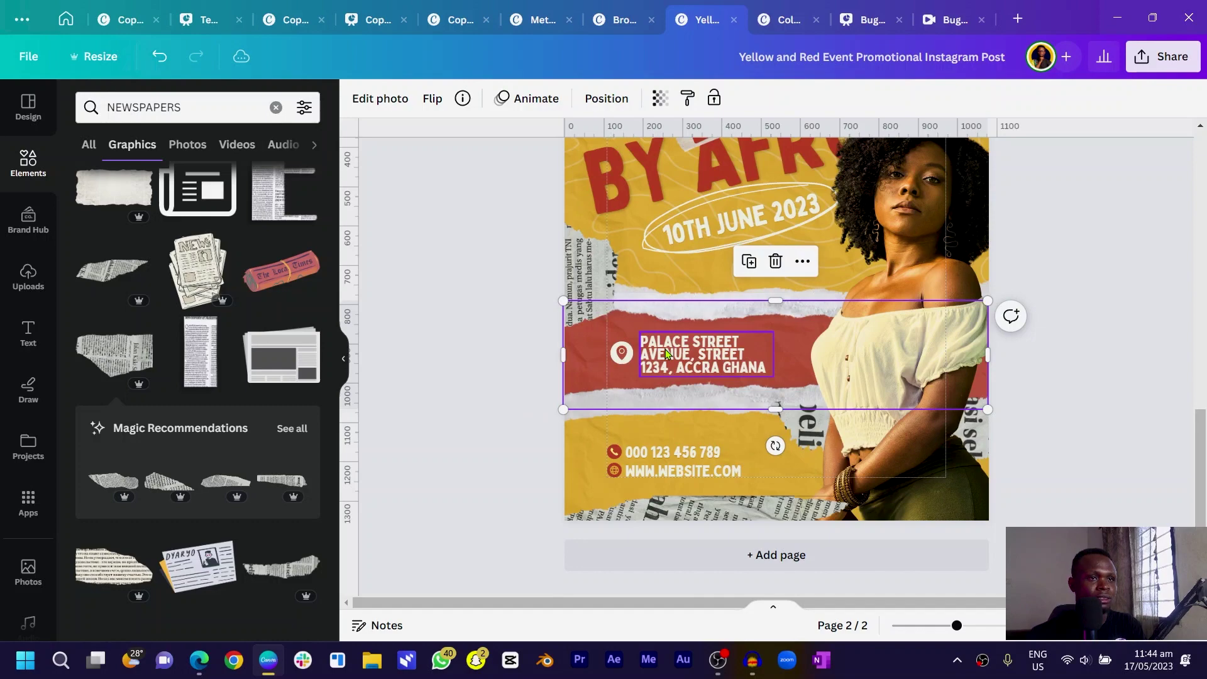
click(403, 336)
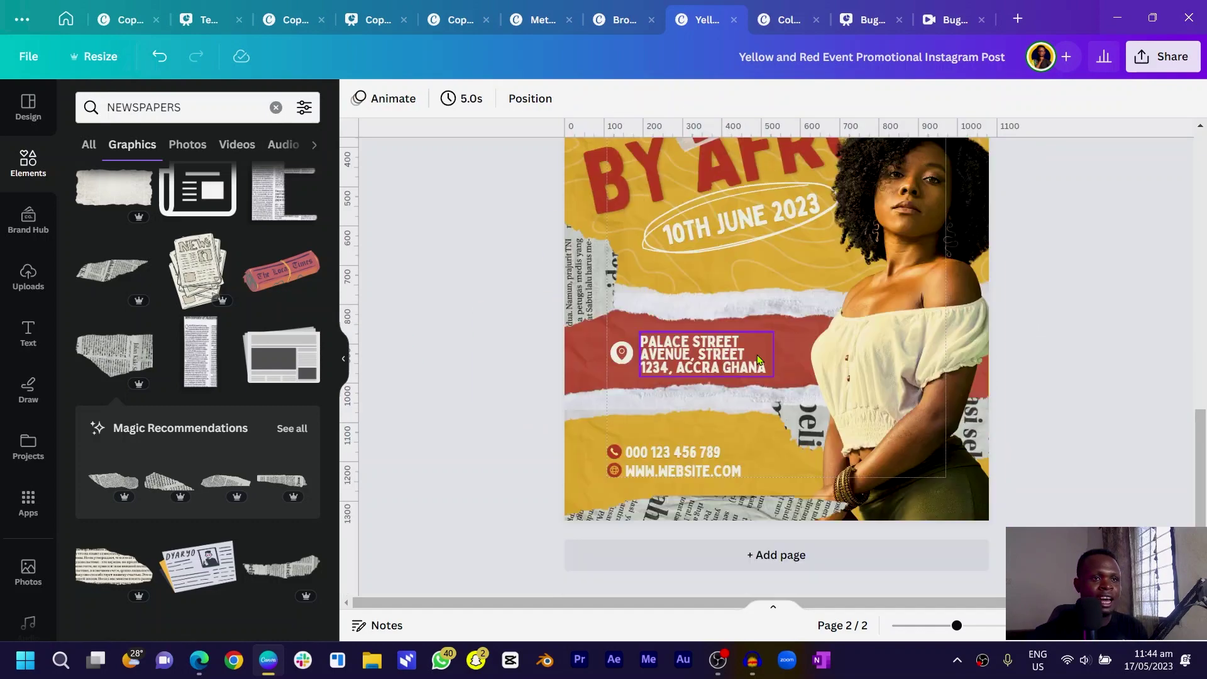
- Try to place a slightly rotated copy of the EVENT label's tape strip over the woman's blouse on page 2
scroll(758, 359, up, 8)
scroll(767, 402, down, 3)
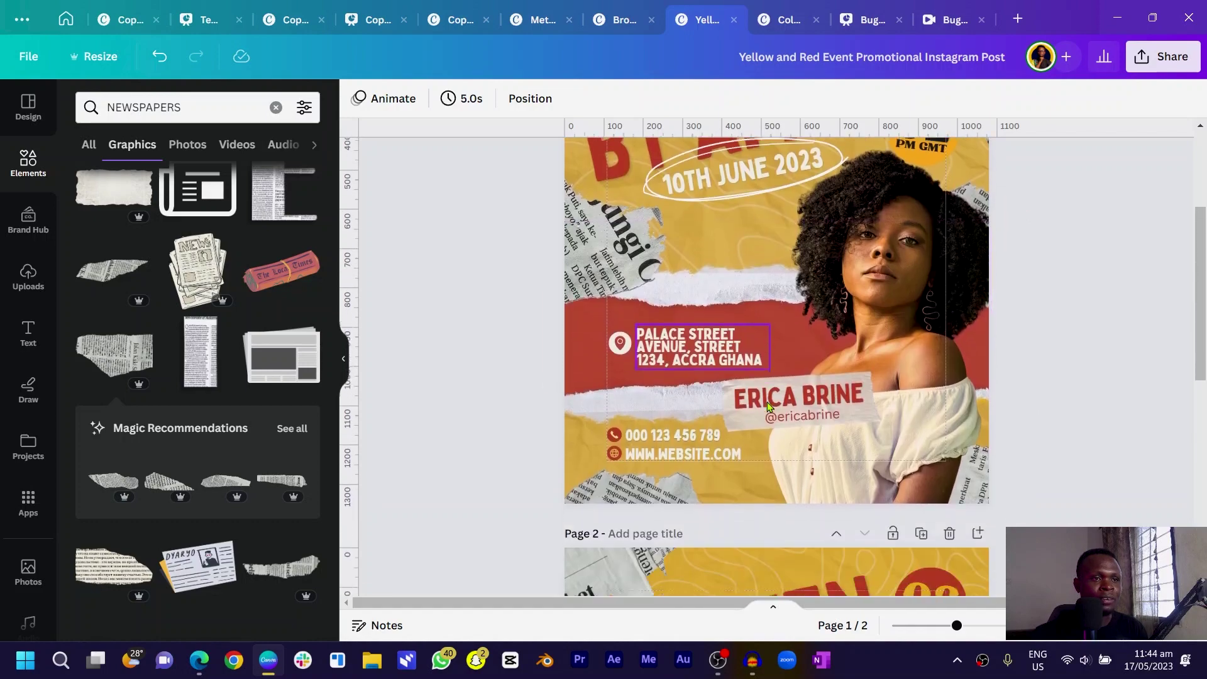
scroll(749, 410, down, 8)
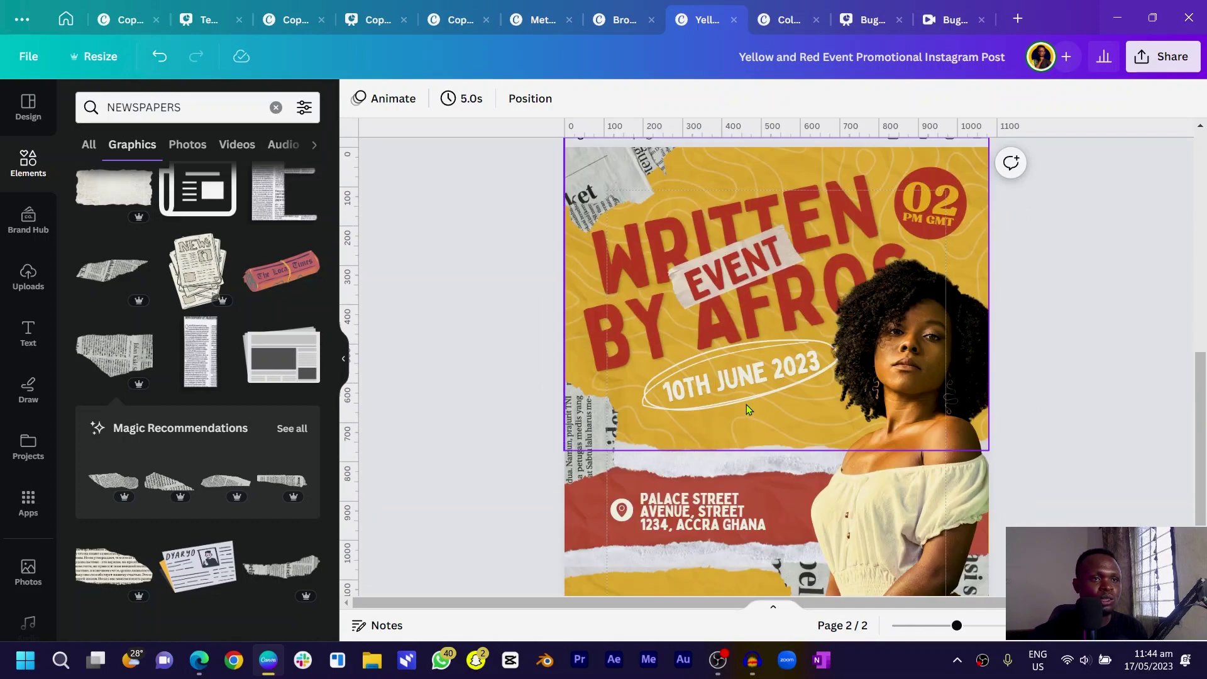
scroll(745, 368, up, 2)
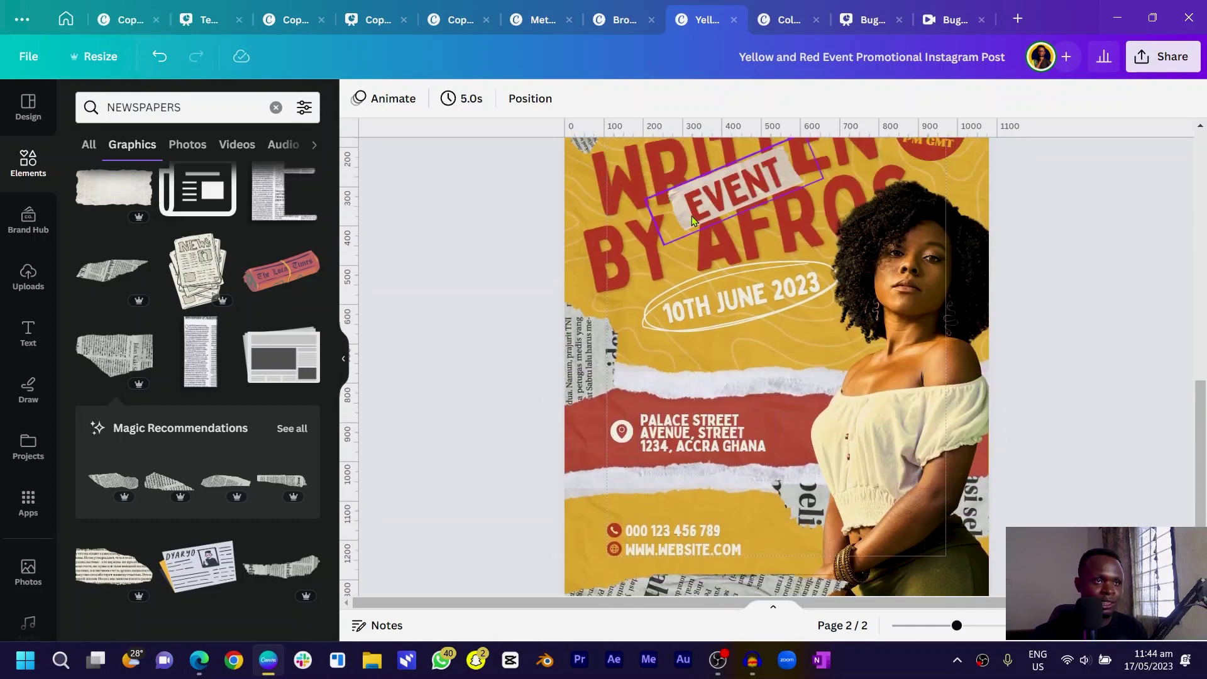
click(712, 229)
drag(710, 230, 842, 490)
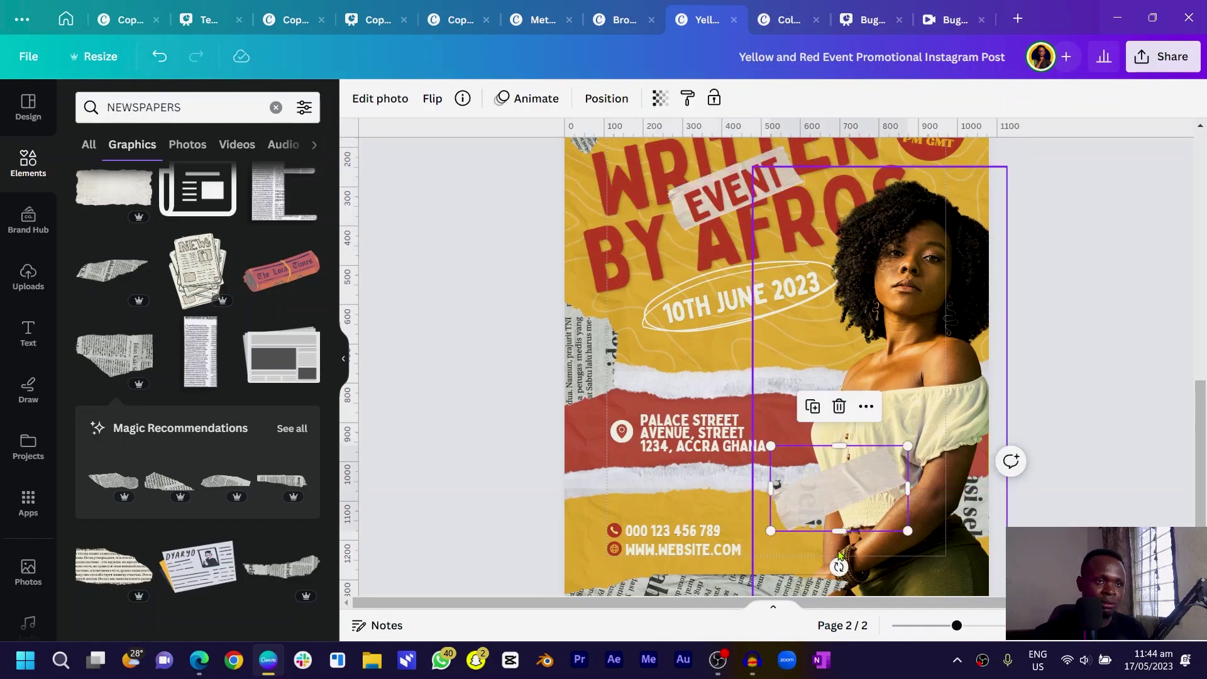
drag(839, 566, 820, 565)
drag(833, 456, 853, 401)
drag(935, 411, 973, 399)
- Duplicate page 1's tape label with the woman's name and handle, and place the copy across her blouse on page 2
scroll(907, 395, up, 6)
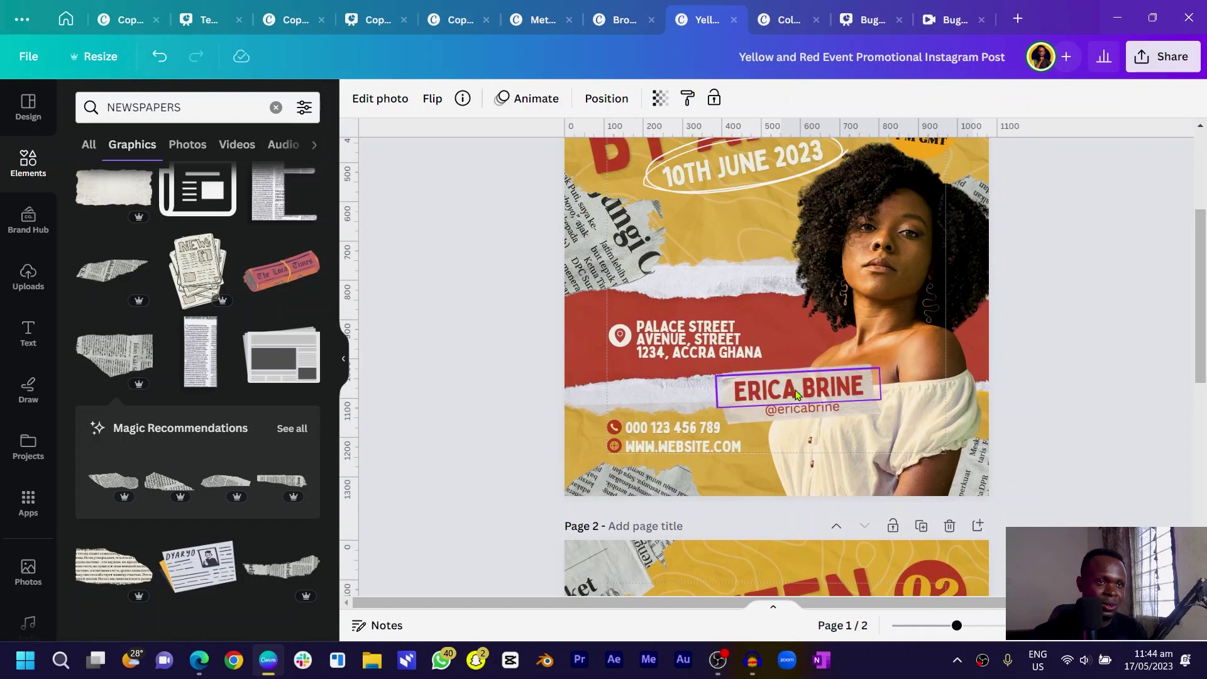
click(755, 409)
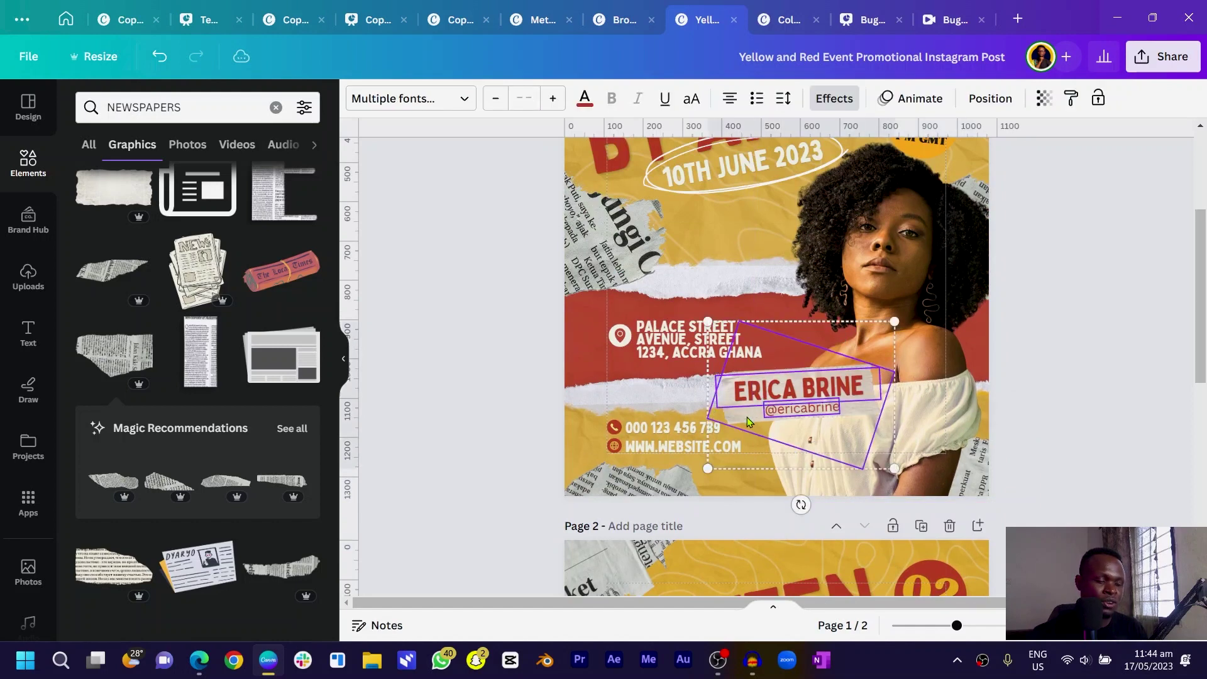
shift+click(747, 417)
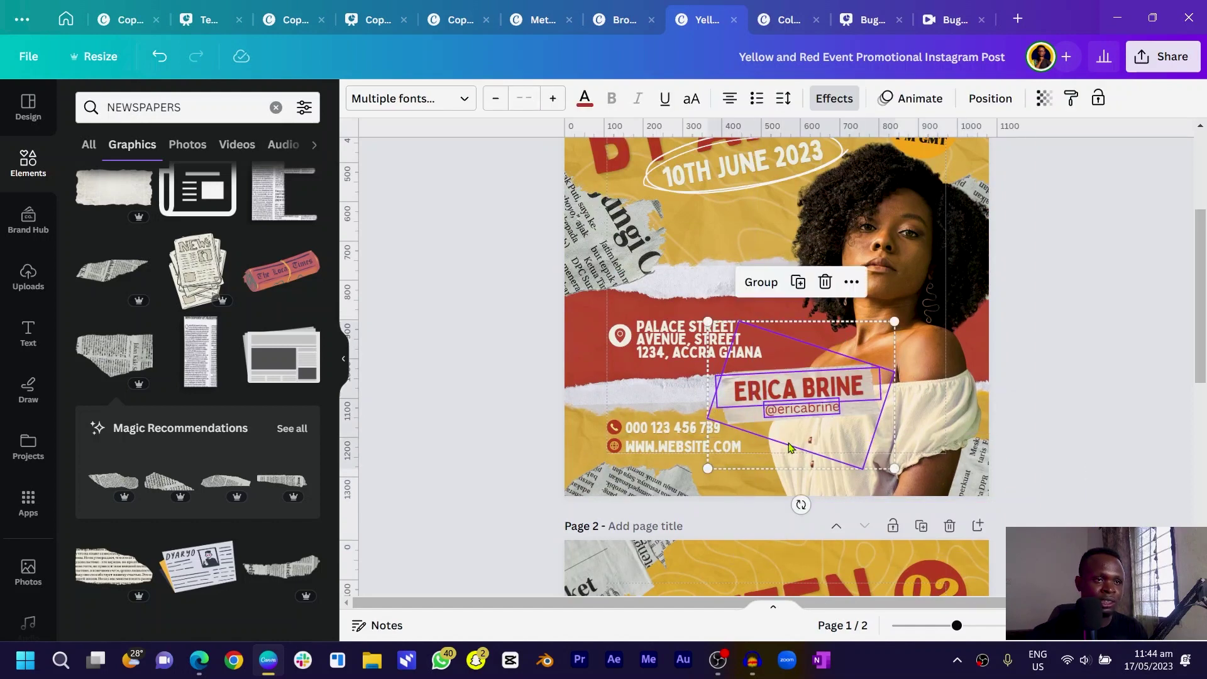
key(ctrl+d)
scroll(818, 440, down, 6)
drag(795, 409, 798, 550)
scroll(799, 551, down, 3)
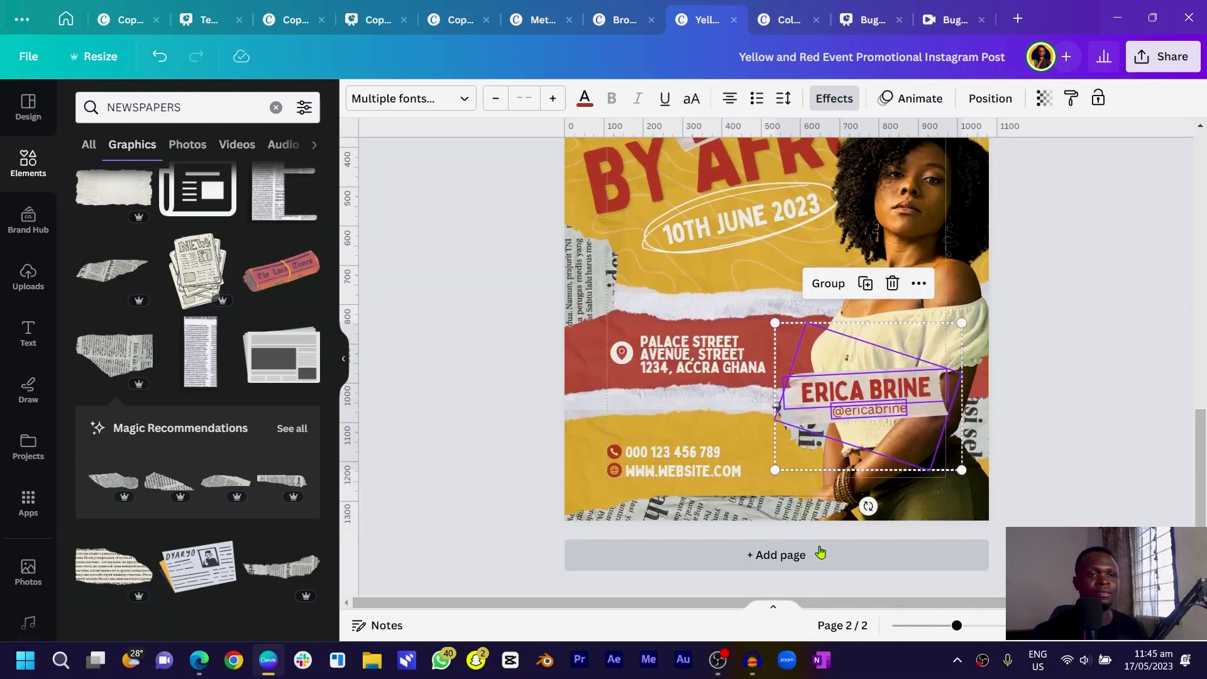
drag(896, 408, 884, 371)
click(544, 396)
scroll(546, 395, up, 3)
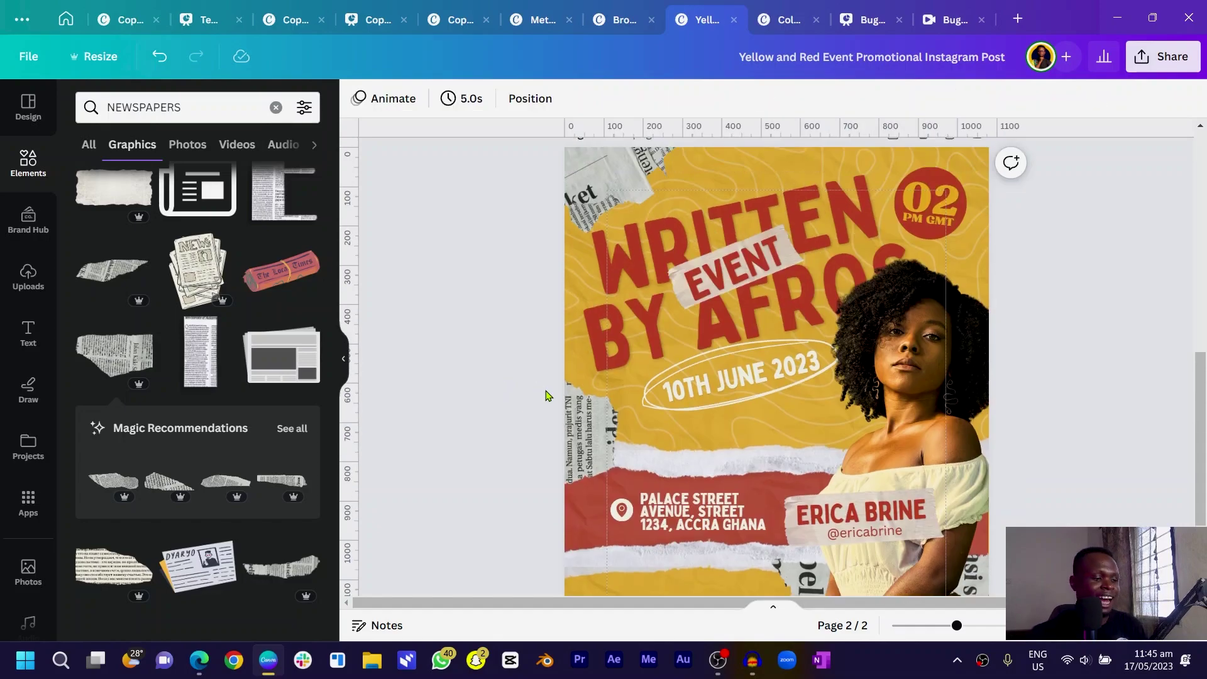